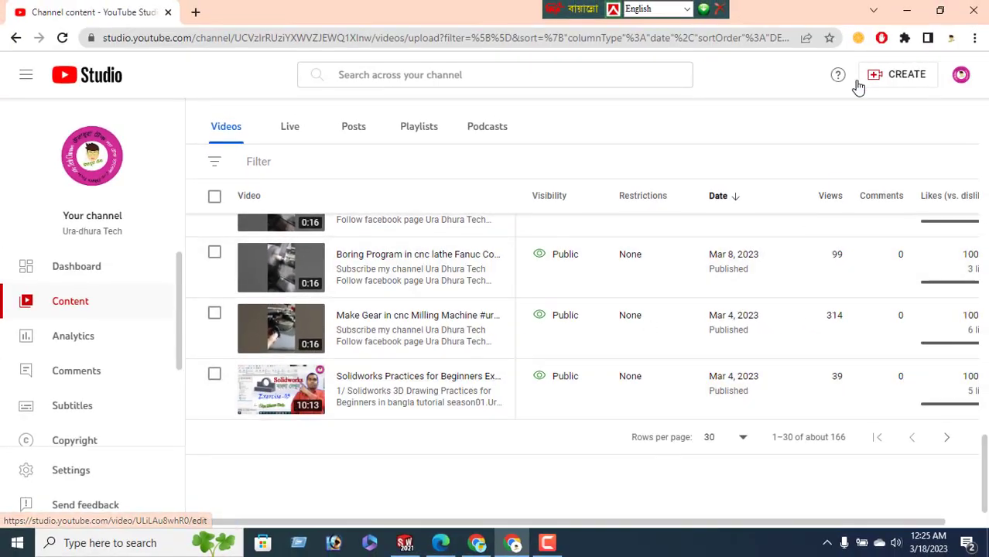
Switch to the SolidWorks exercises PDF in Edge and examine the dimensioned drawings of exercises 01 to 03
click(907, 10)
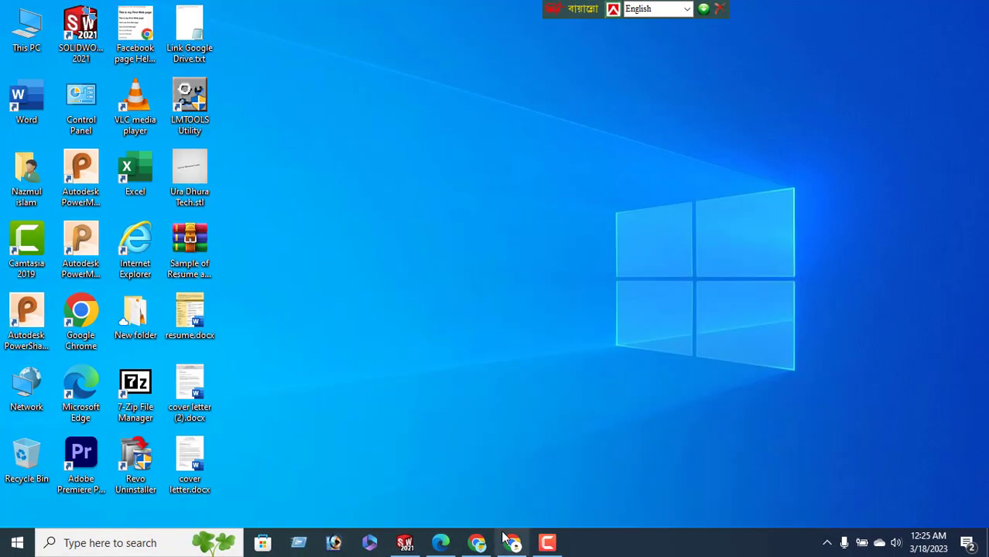
click(440, 543)
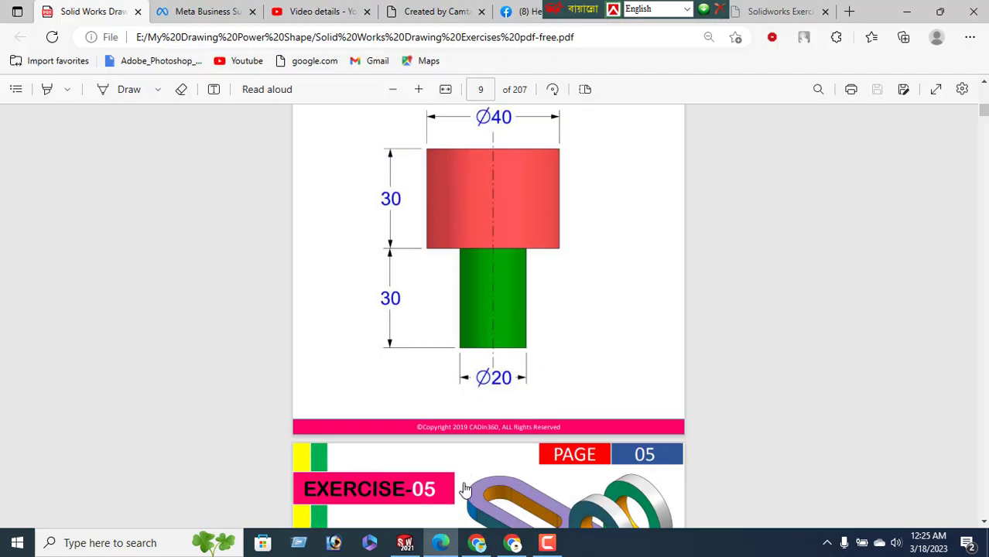
scroll(459, 352, up, 7)
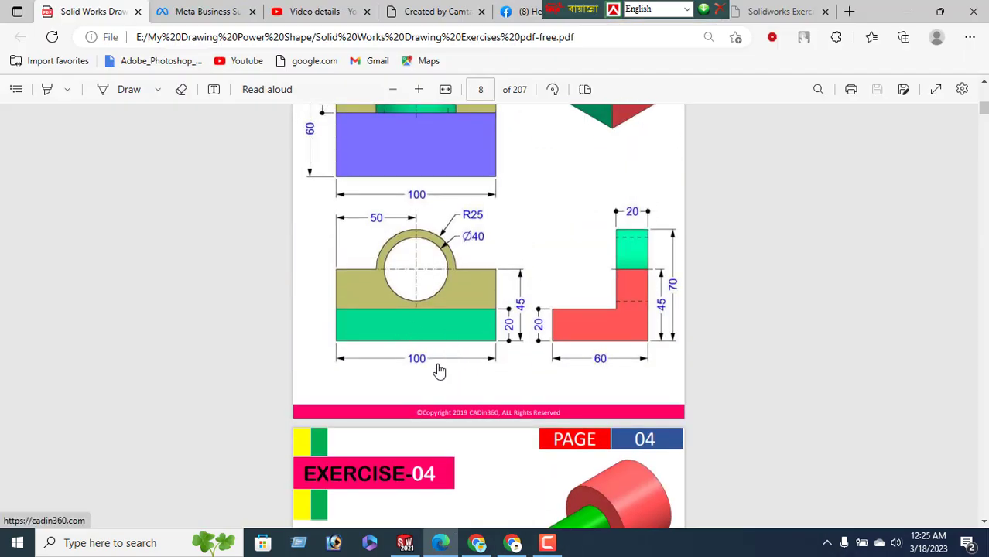
scroll(439, 371, up, 5)
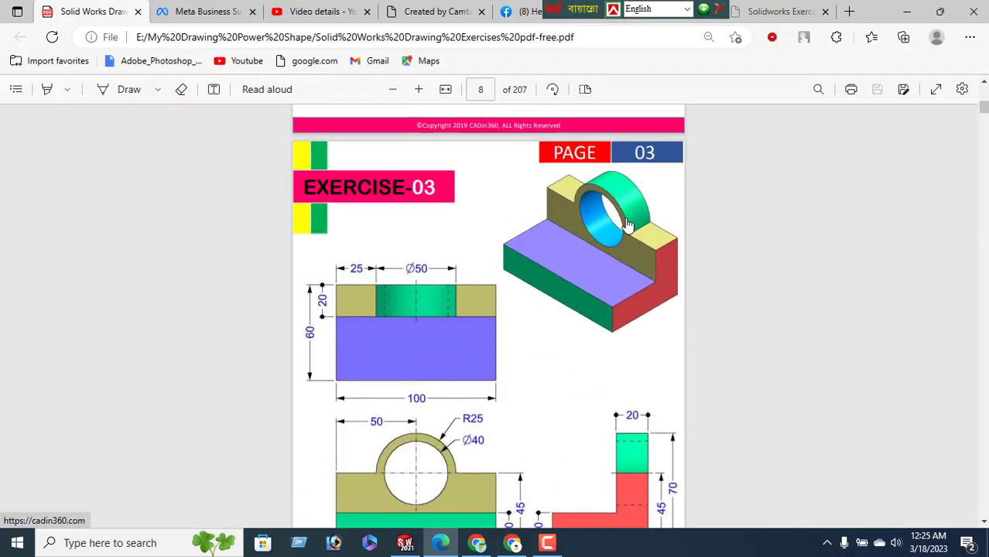
scroll(555, 329, up, 18)
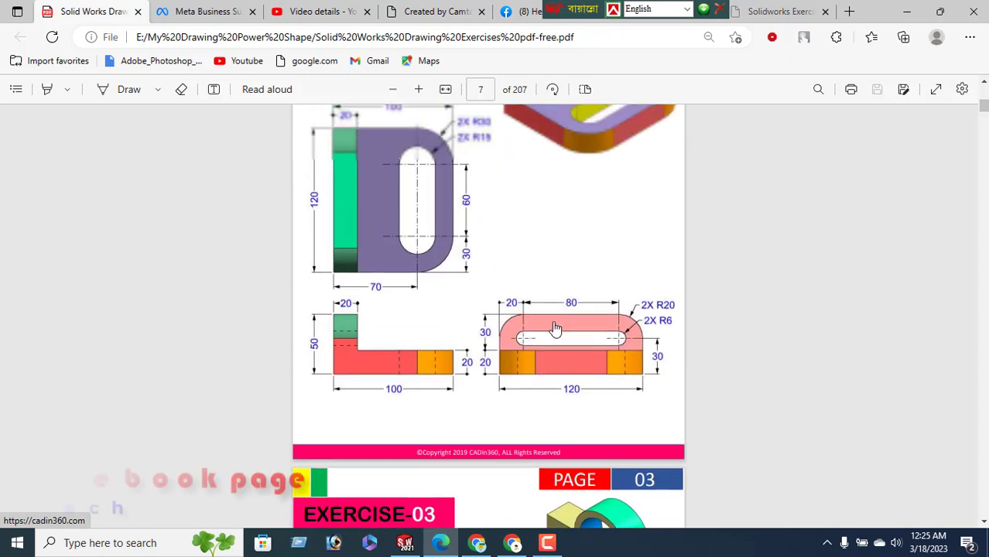
scroll(460, 316, up, 8)
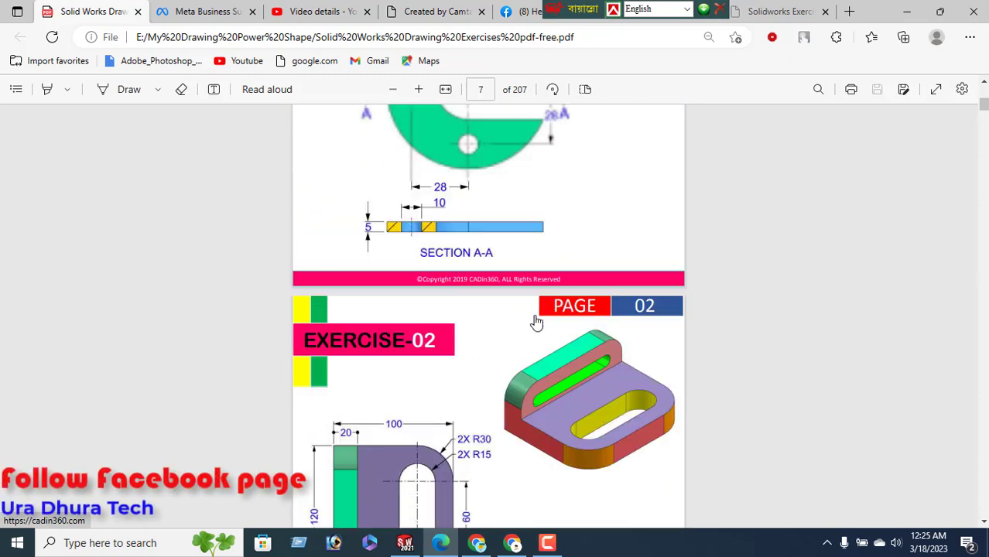
scroll(504, 355, down, 3)
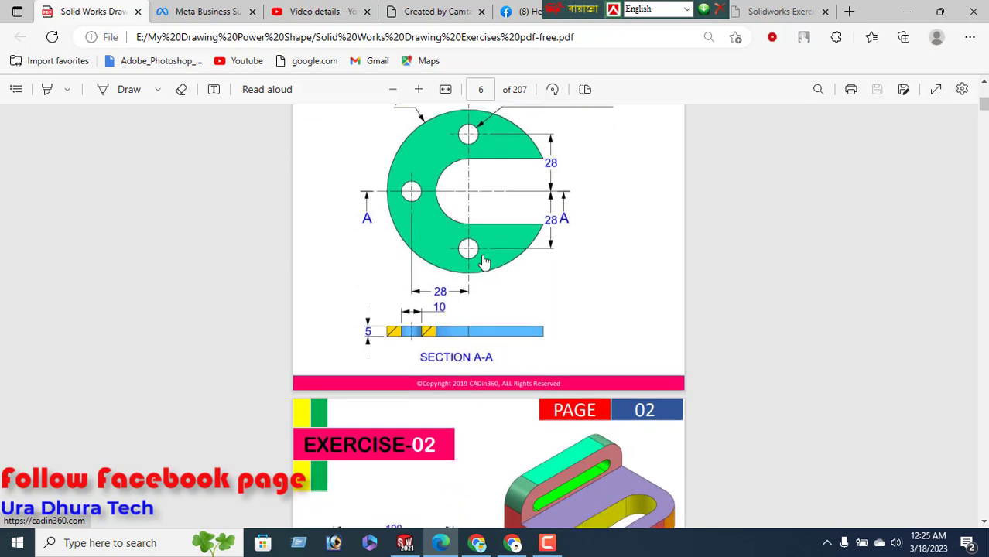
scroll(492, 233, down, 14)
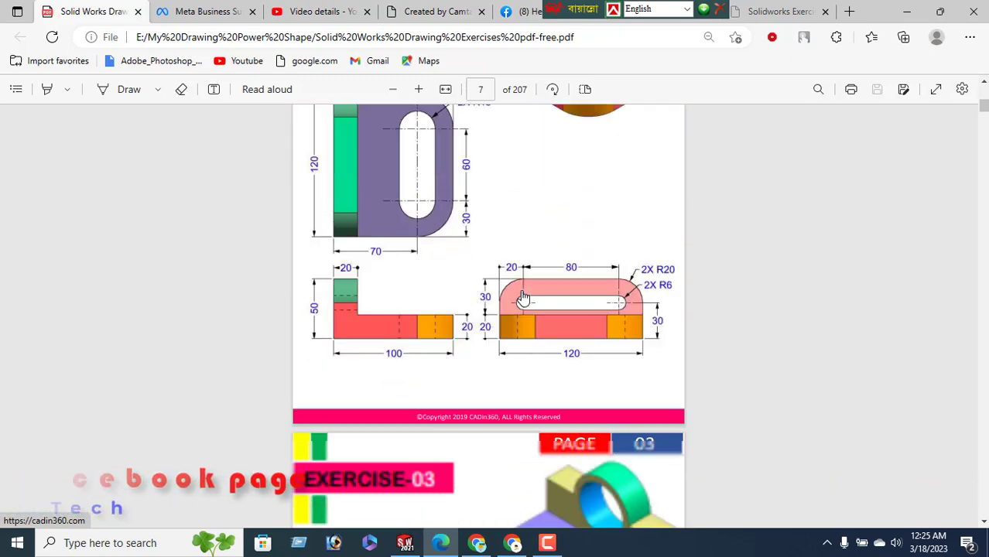
scroll(524, 298, up, 15)
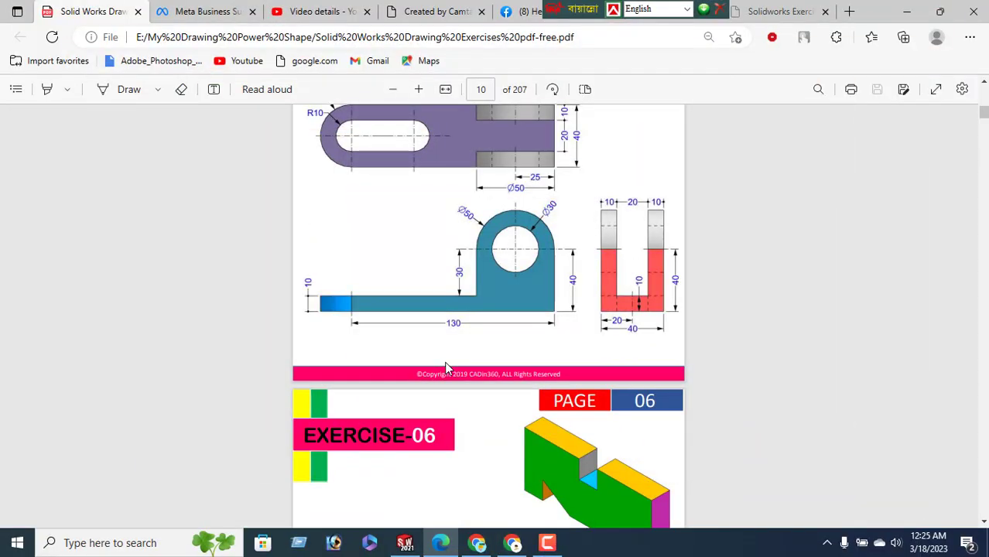
Compare the drawings of exercises 03 to 05 and examine the stepped cylinder dimensions in Exercise-04
scroll(445, 368, up, 2)
scroll(446, 368, up, 15)
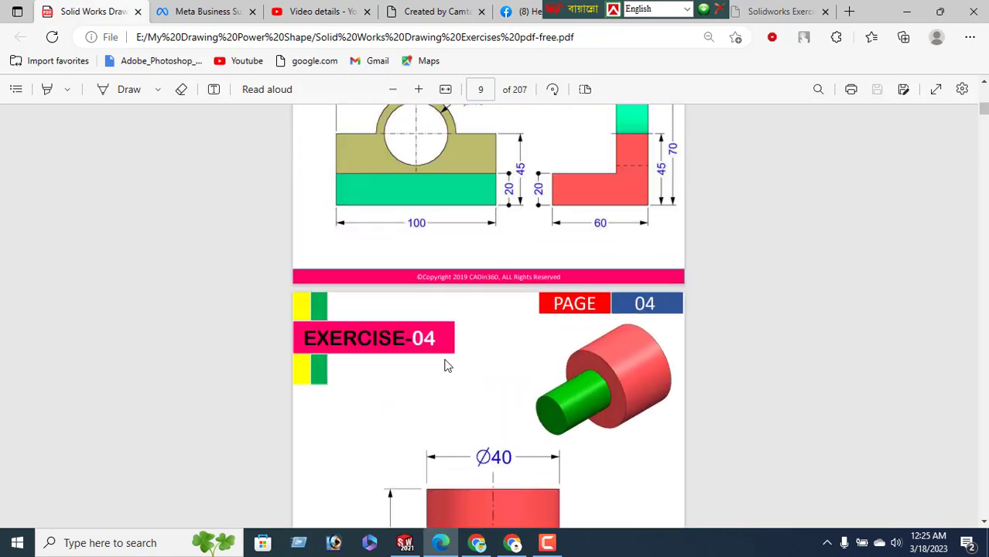
scroll(446, 365, up, 6)
scroll(445, 365, down, 5)
scroll(446, 365, up, 4)
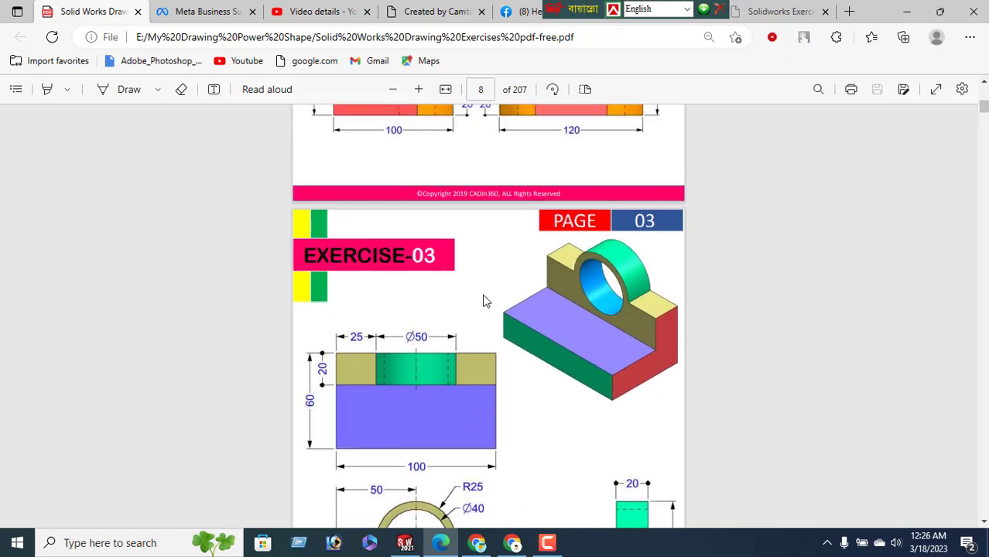
scroll(468, 310, down, 6)
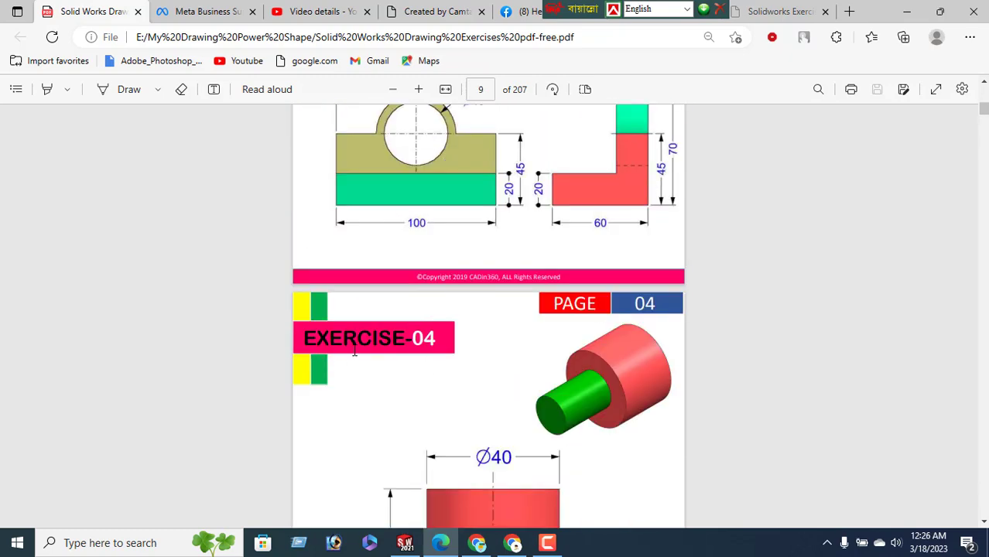
scroll(484, 357, down, 9)
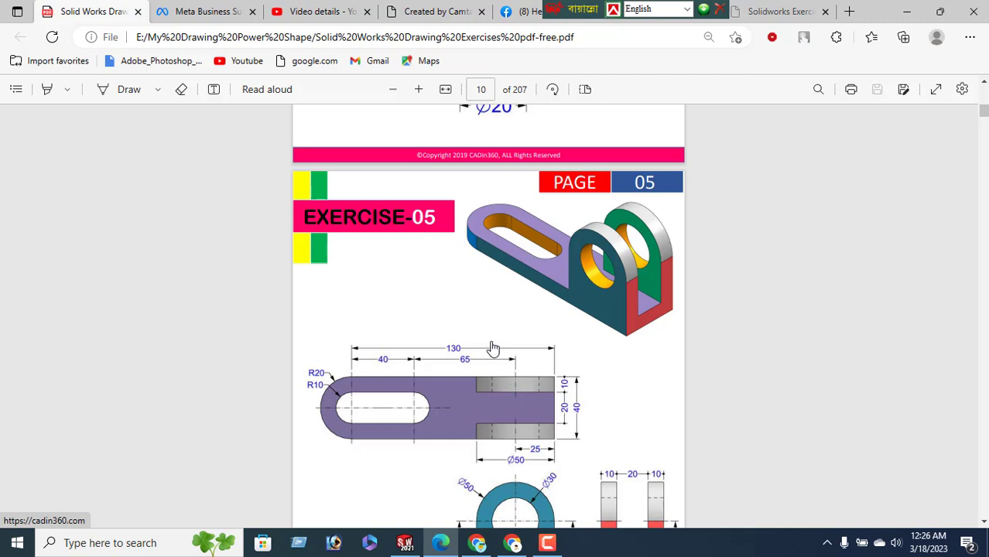
scroll(475, 314, up, 7)
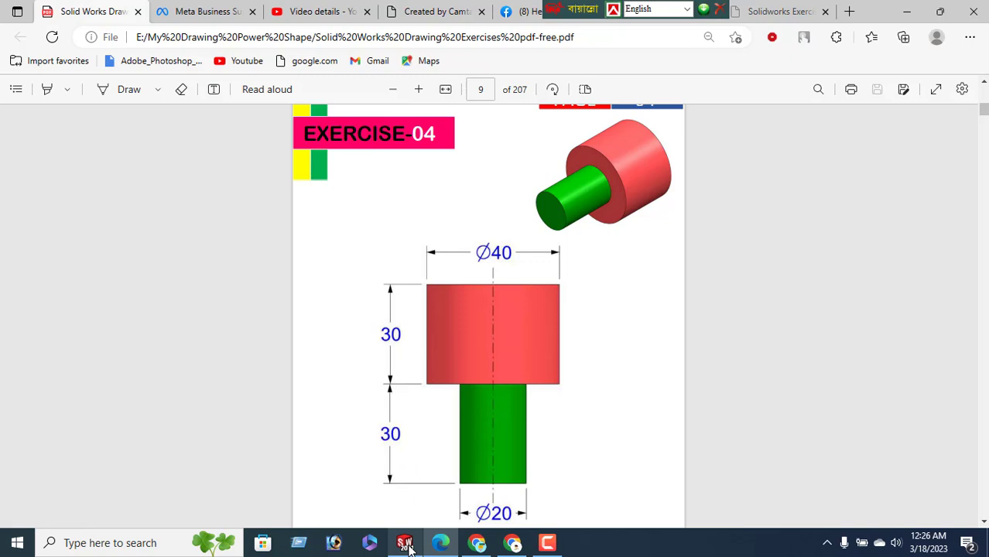
Switch to SOLIDWORKS and sketch a circle about 92 mm in diameter, centred on the origin, on the Front Plane
mouse_move(407, 546)
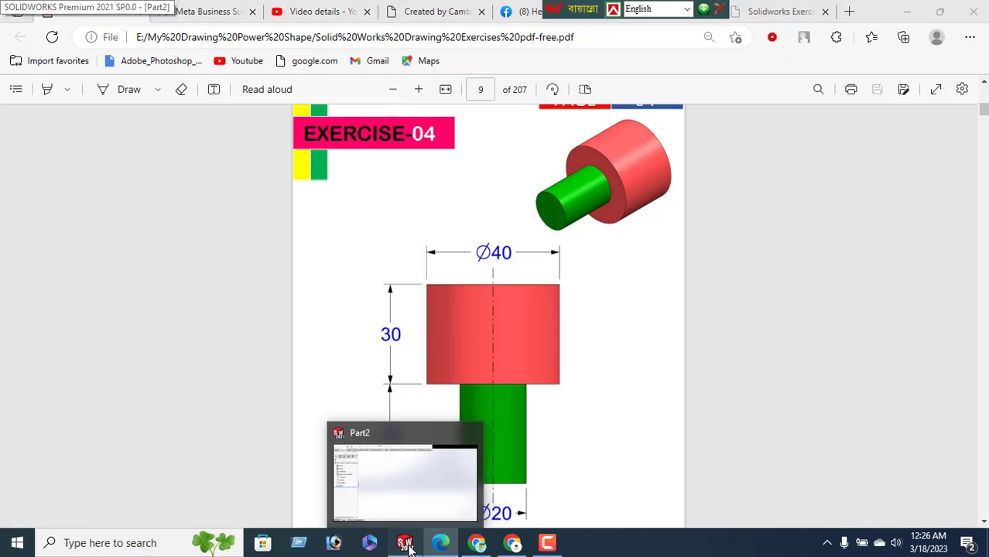
click(407, 546)
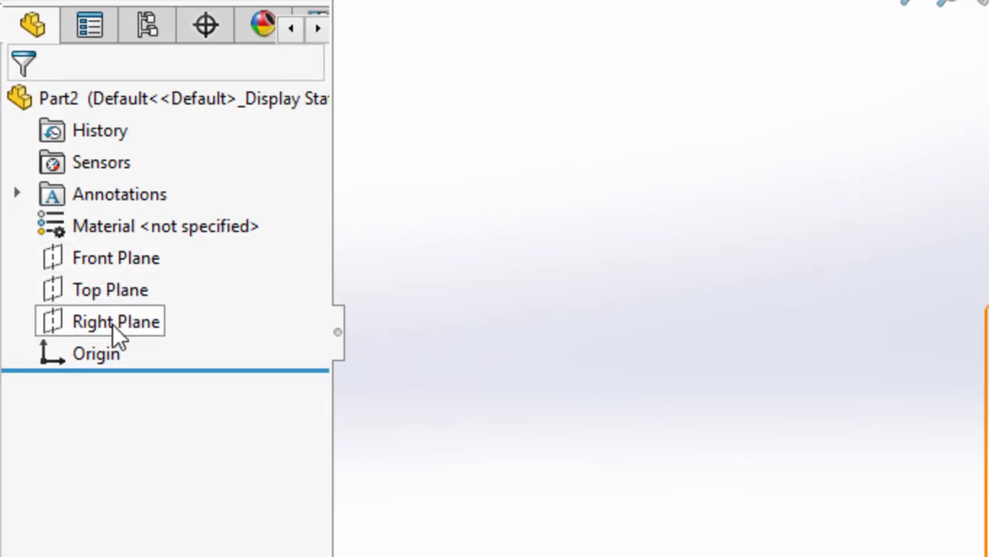
click(110, 265)
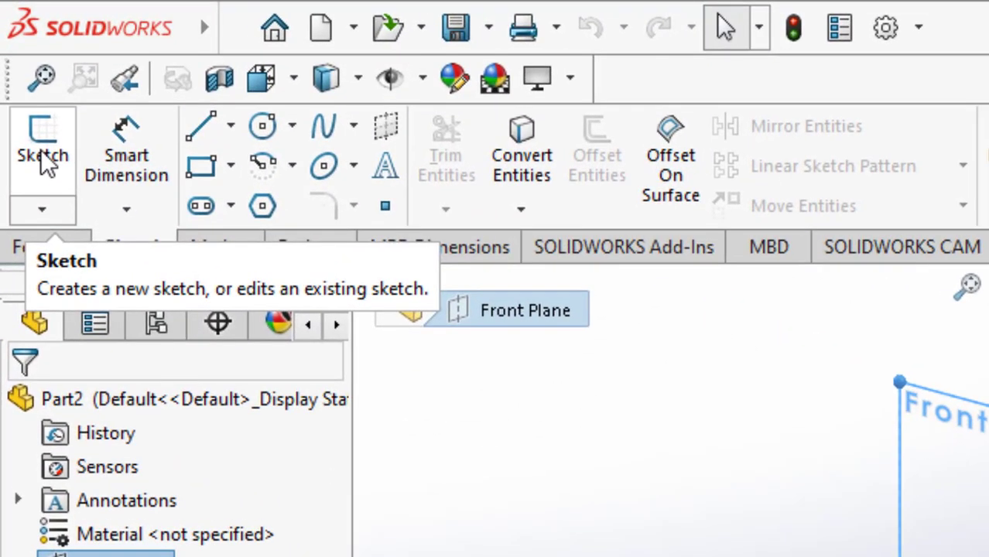
click(44, 154)
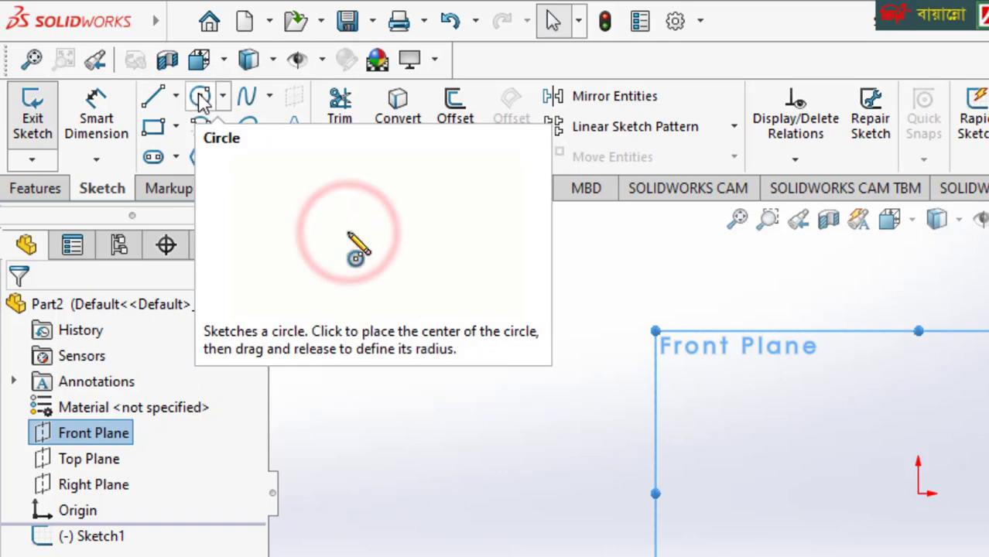
click(200, 98)
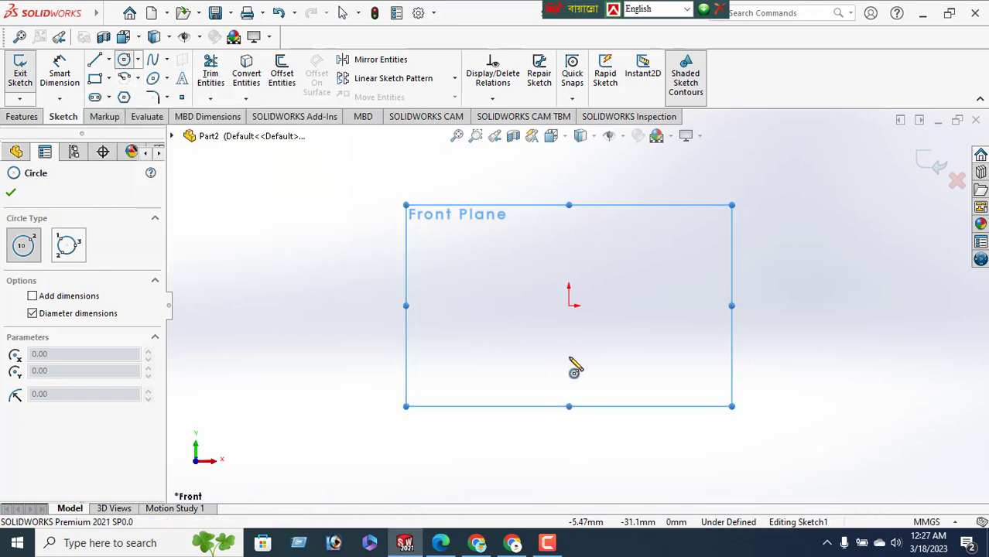
click(569, 305)
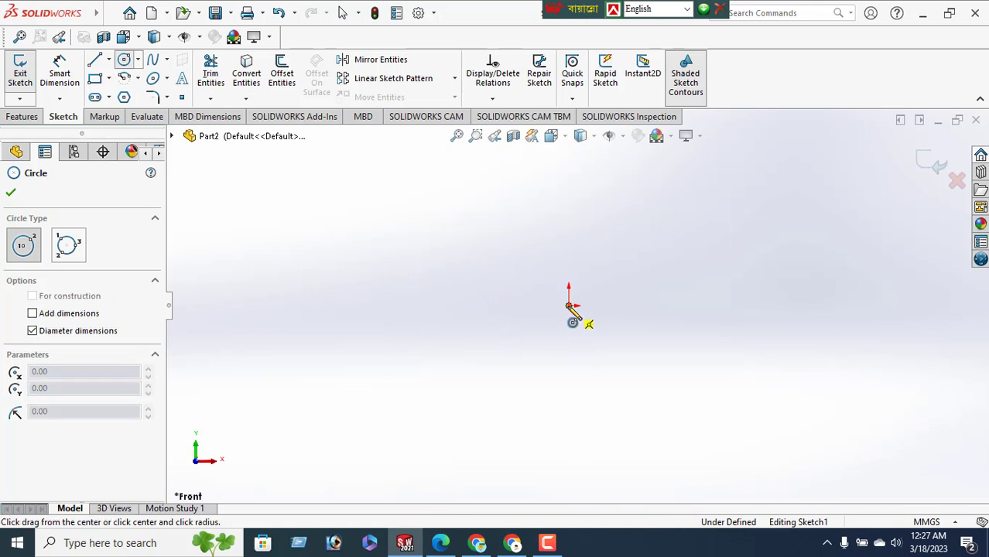
click(644, 352)
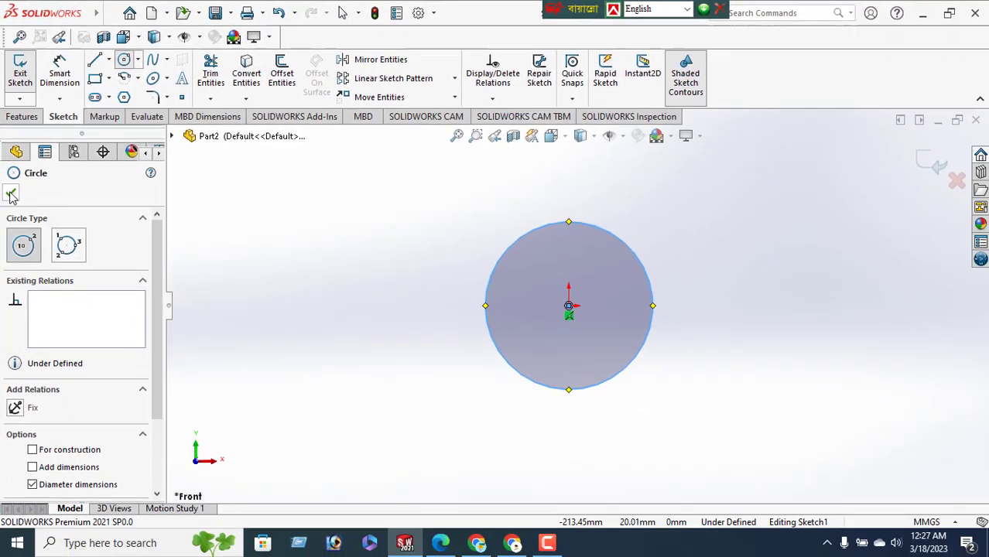
click(17, 306)
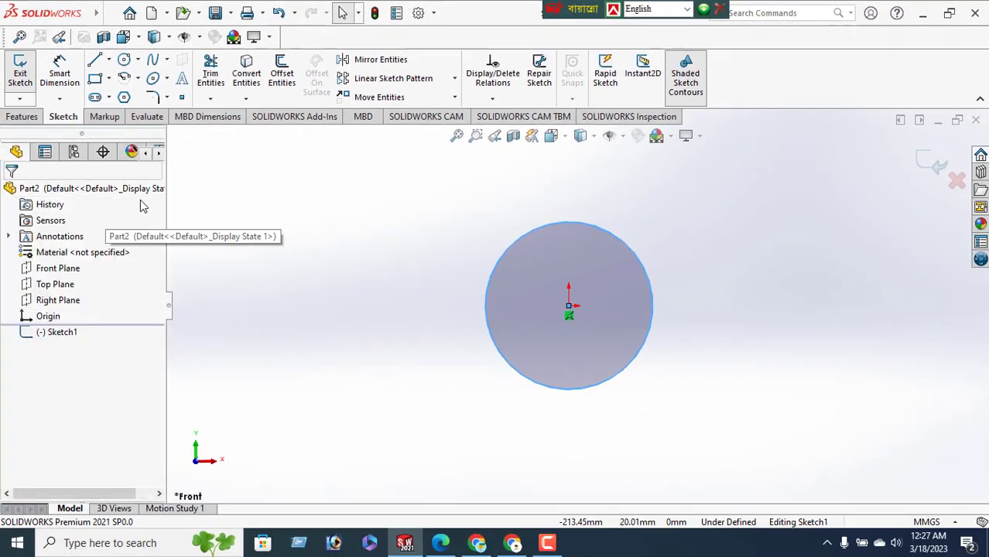
Dimension the circle's diameter and set it to 40 mm
click(62, 75)
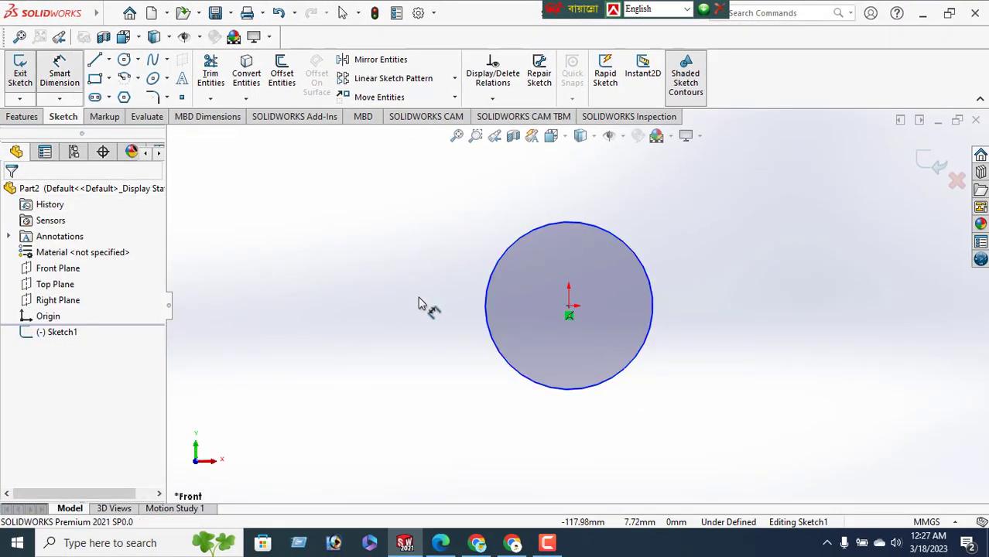
click(486, 308)
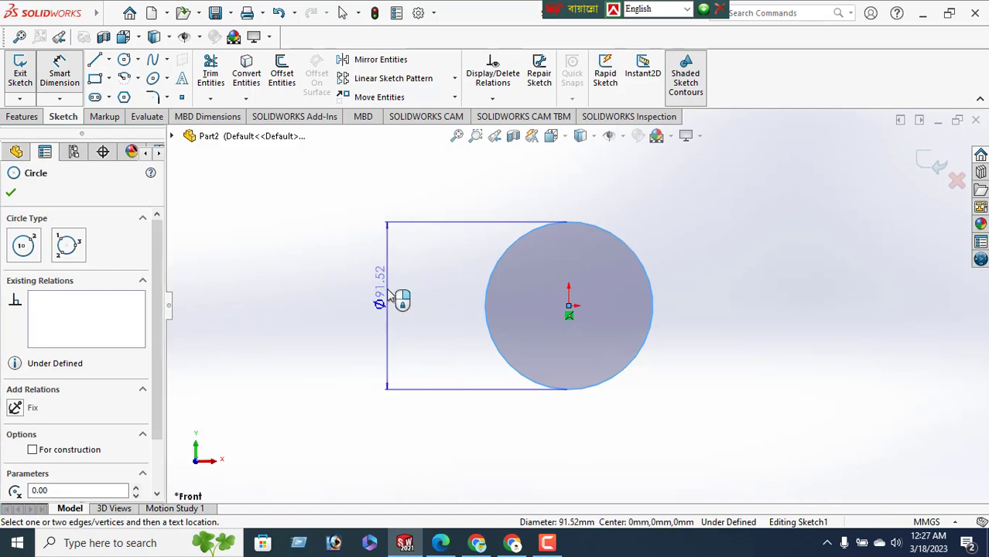
click(395, 325)
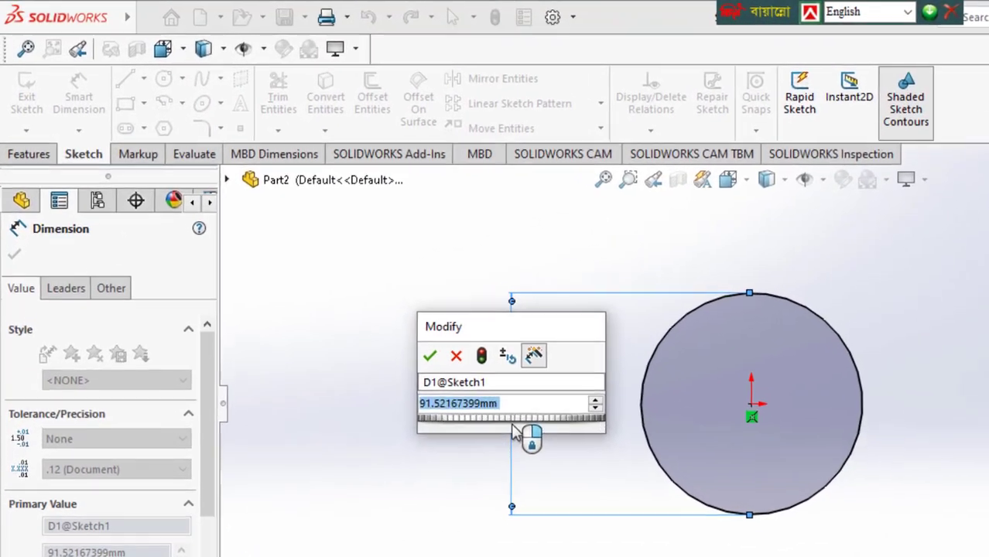
text(40)
key(Return)
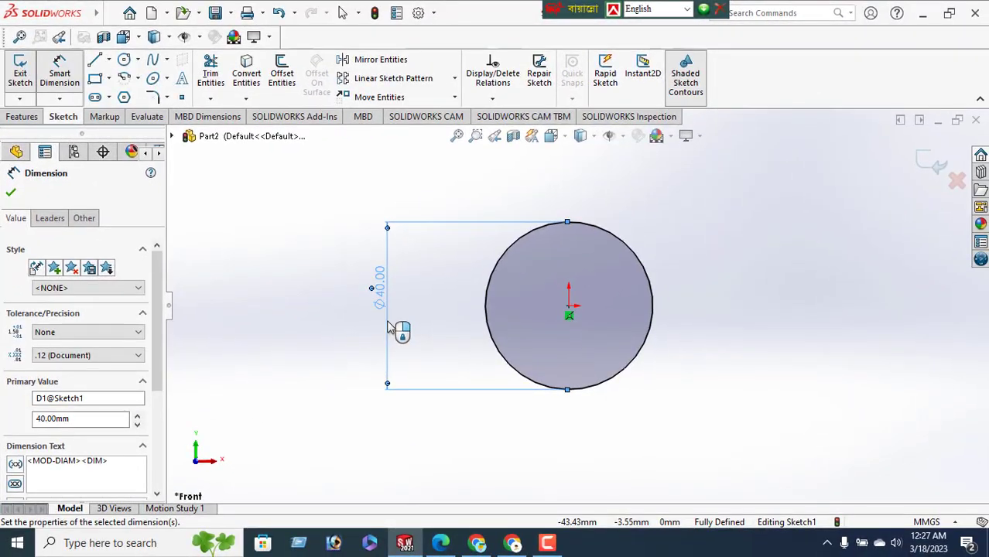
click(10, 195)
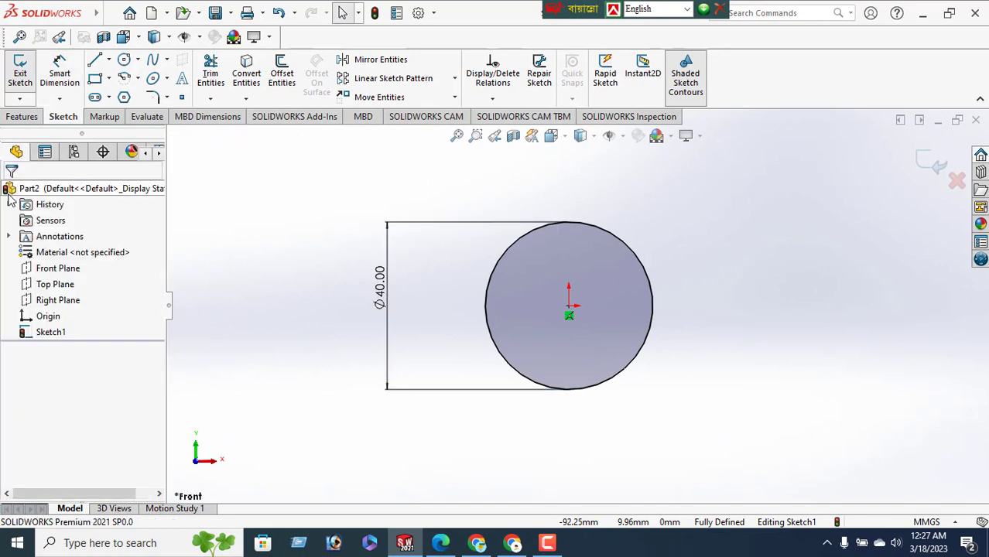
Extrude the circle as a Blind boss with a depth of 30 mm
click(21, 118)
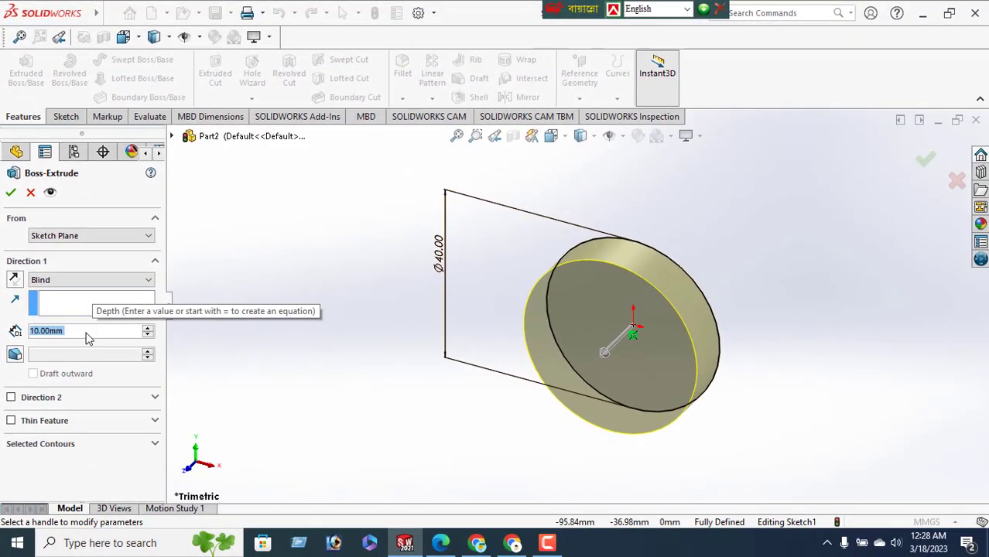
text(30)
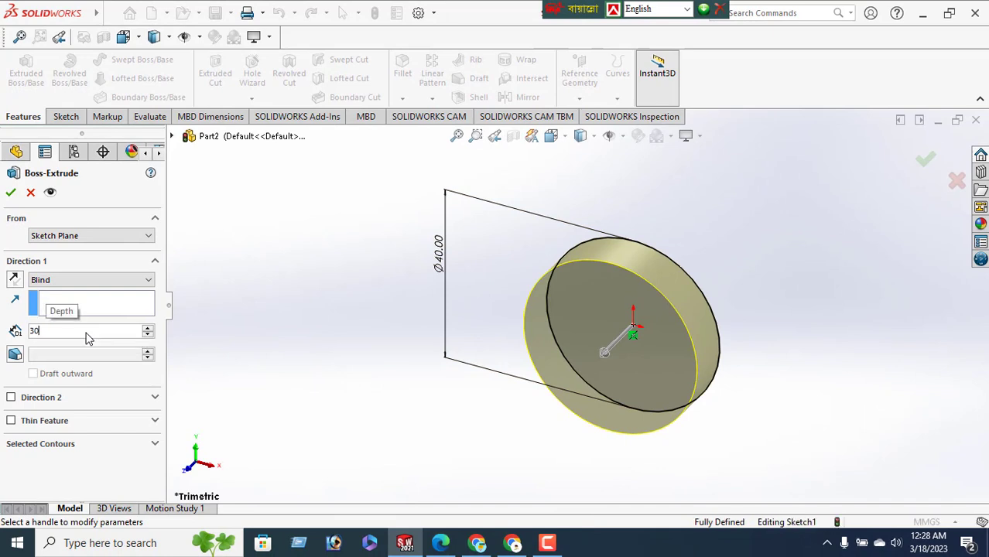
key(Return)
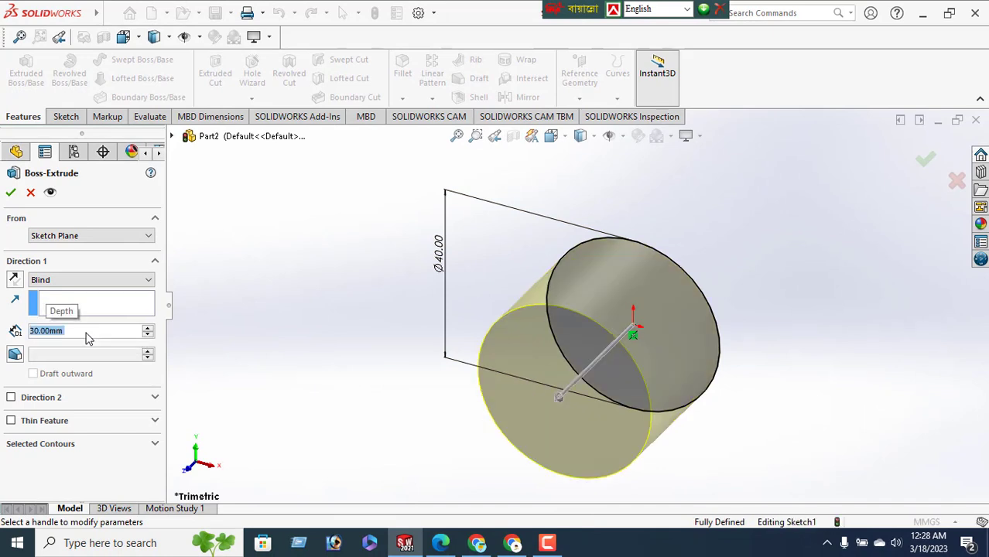
click(10, 195)
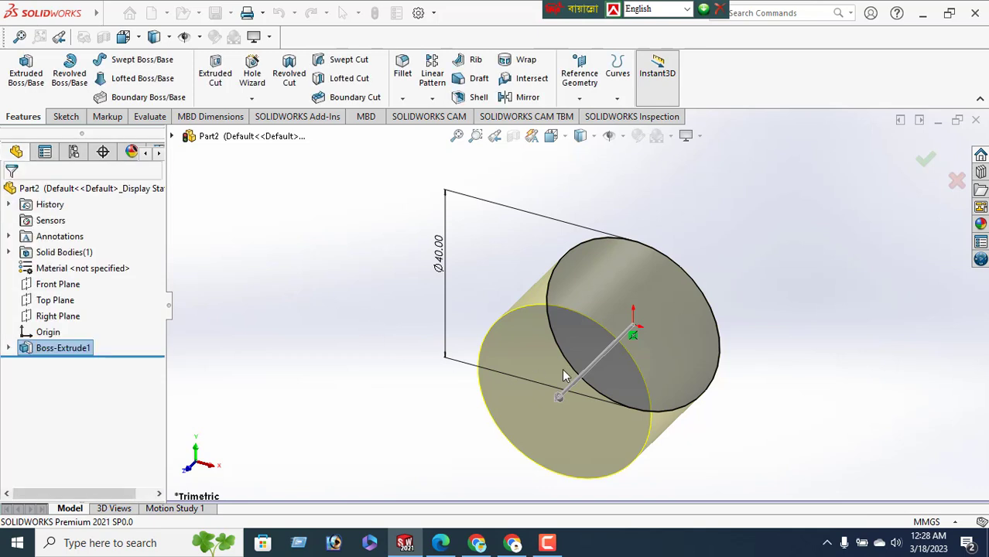
Sketch a circle about 16.5 mm in diameter, centred on the origin, on the front end face of the 40 mm cylinder
middle_drag(655, 271, 576, 221)
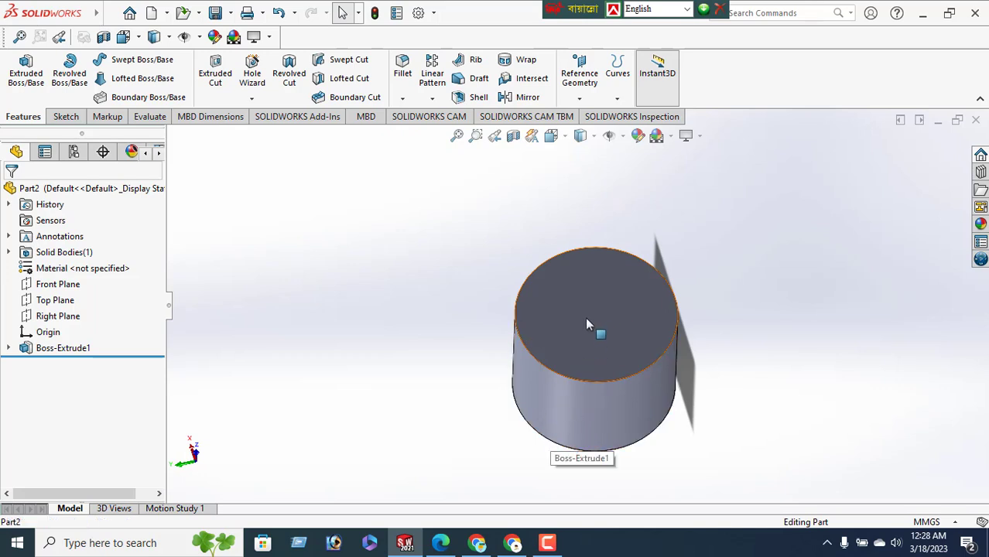
click(617, 335)
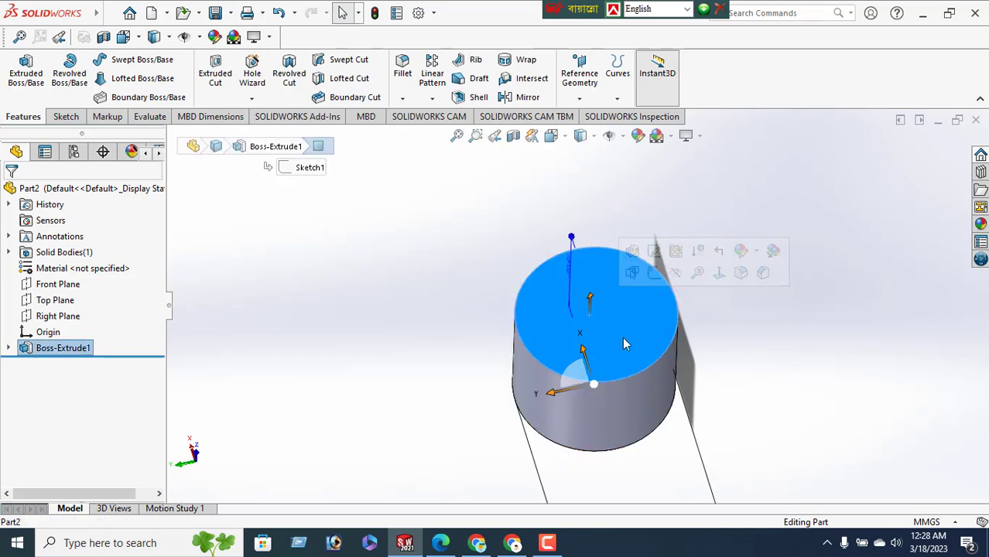
click(719, 275)
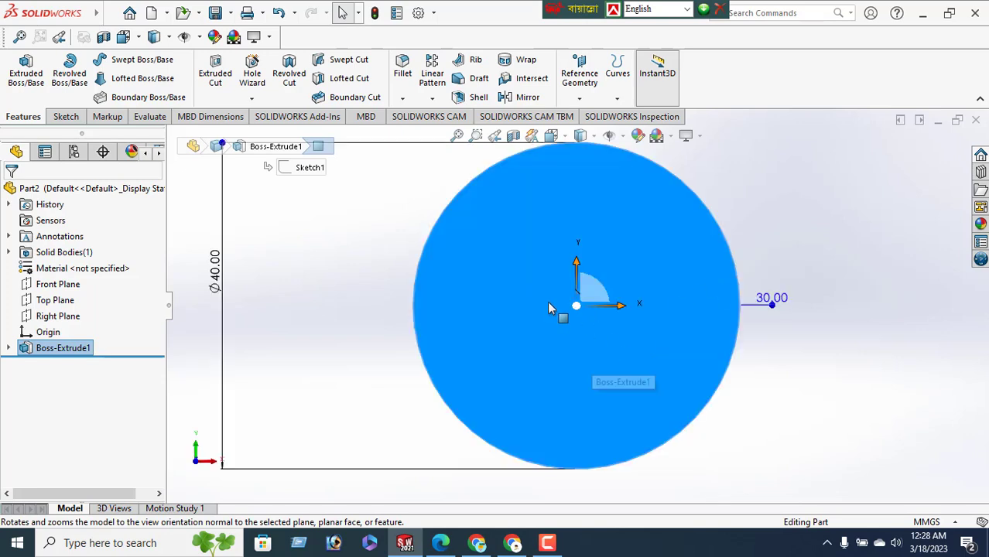
click(66, 117)
click(125, 62)
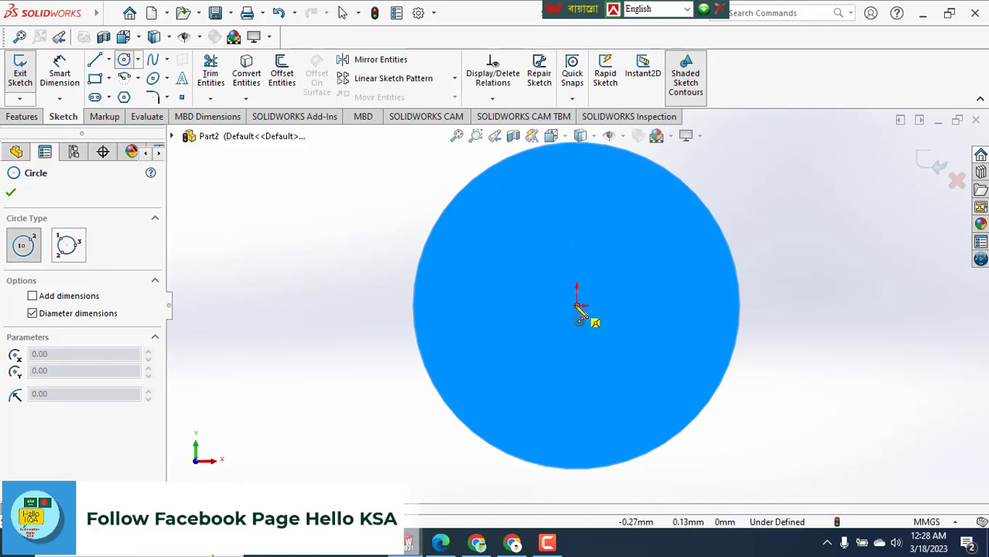
click(578, 307)
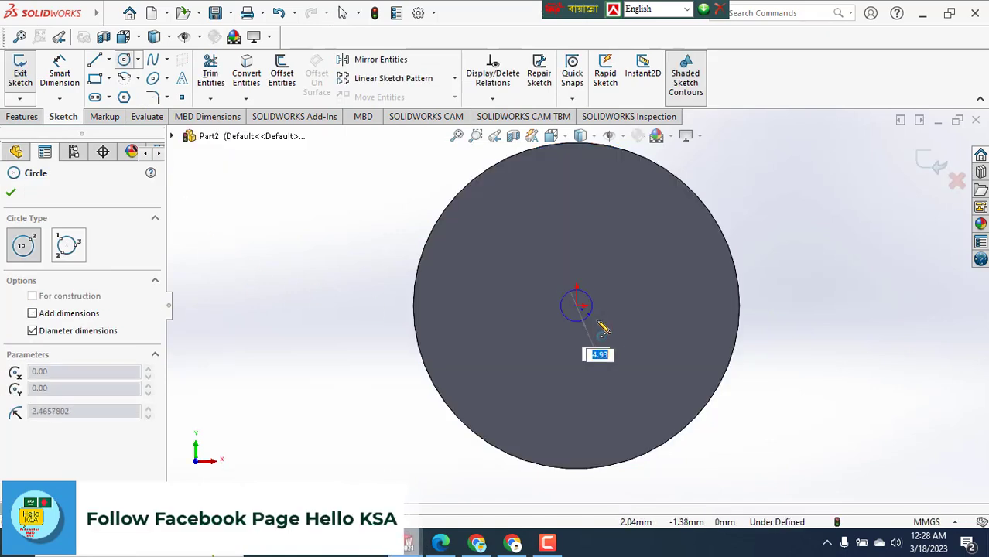
click(633, 350)
click(10, 194)
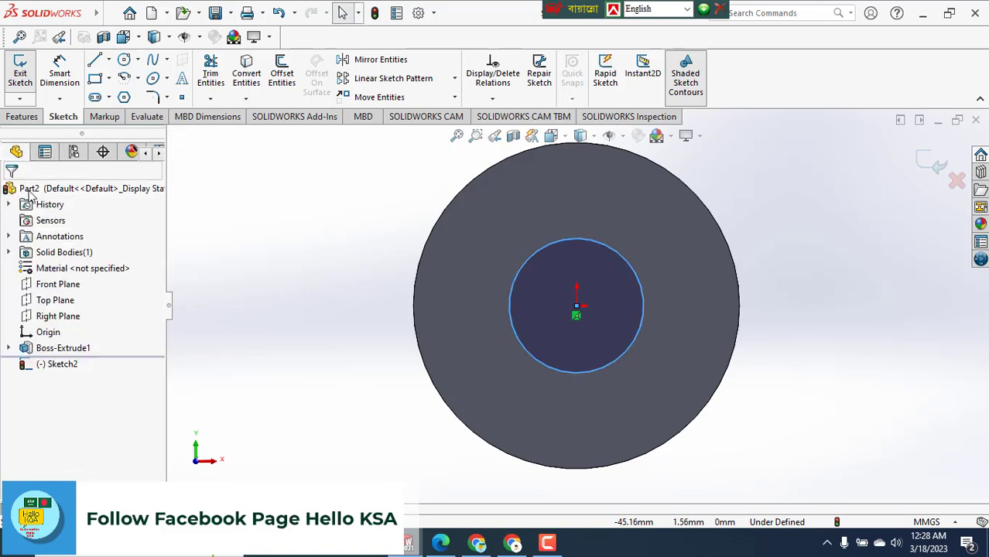
Dimension the inner circle's diameter and set it to 20 mm
click(512, 303)
click(336, 307)
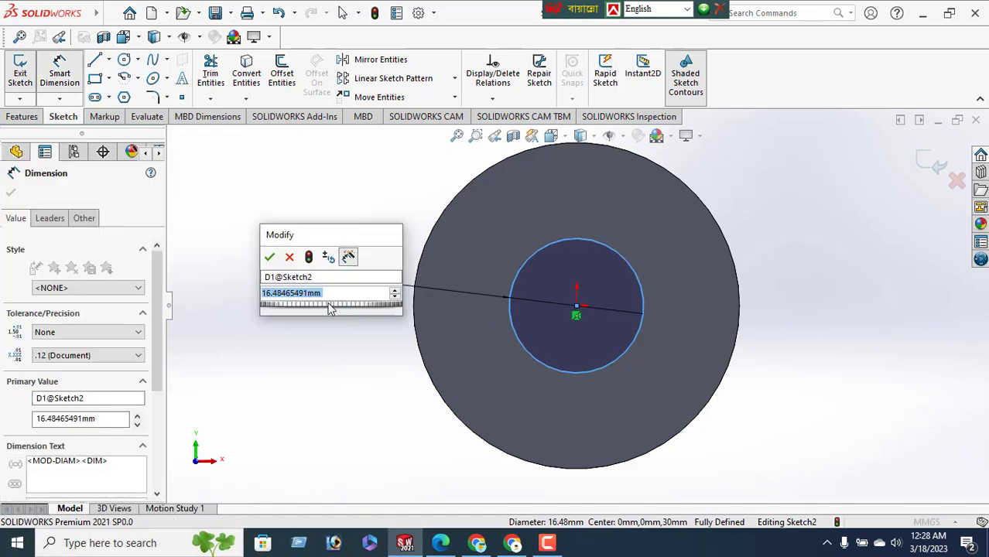
text(20)
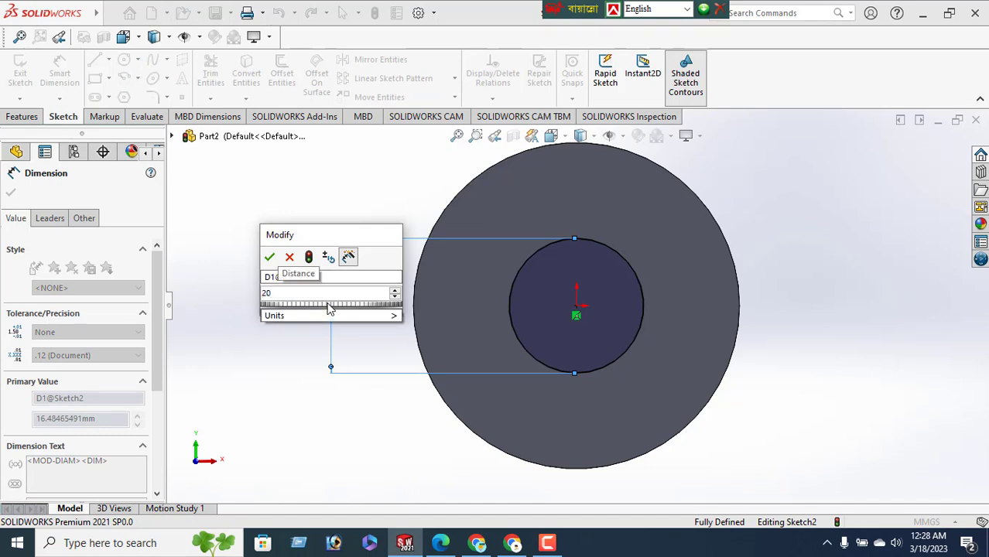
key(Return)
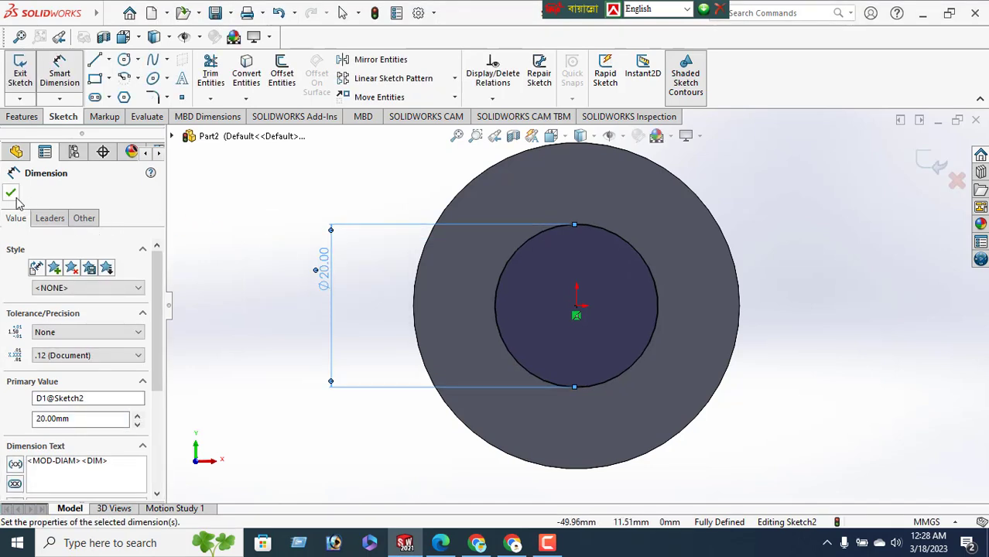
click(10, 193)
Extrude the 20 mm circle as a boss outward from the end face of the 40 mm cylinder
click(21, 116)
click(35, 86)
middle_drag(478, 332, 573, 326)
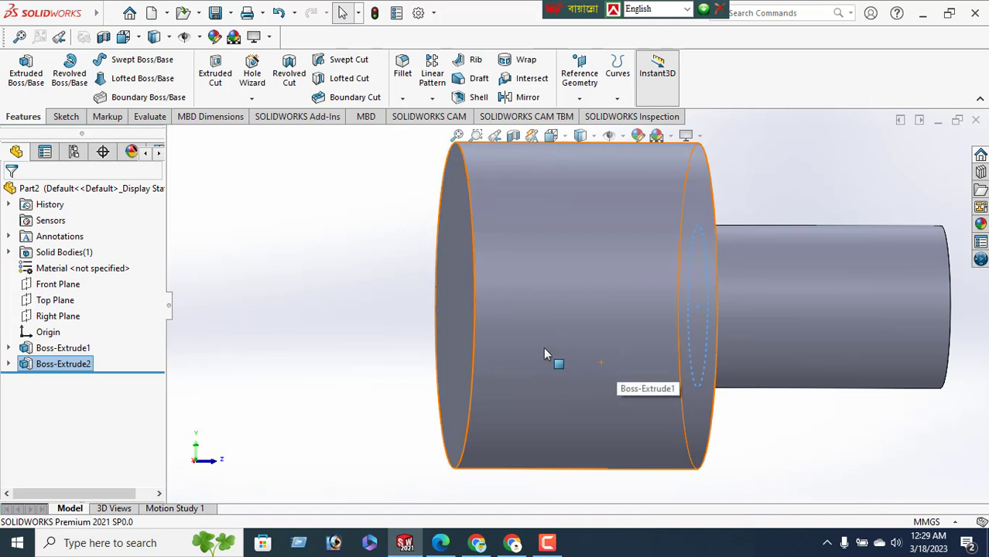
Inspect the stepped cylinder from several angles and compare it with the Exercise-04 drawing in the PDF
scroll(544, 349, down, 1)
scroll(544, 349, up, 3)
middle_drag(544, 349, 407, 311)
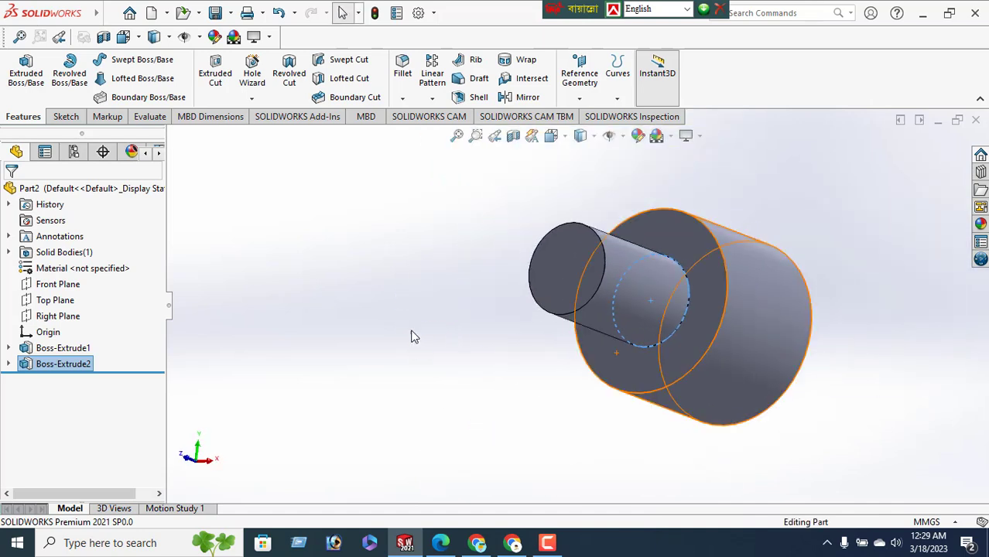
click(417, 349)
middle_drag(529, 325, 637, 400)
ctrl+middle_drag(617, 363, 506, 294)
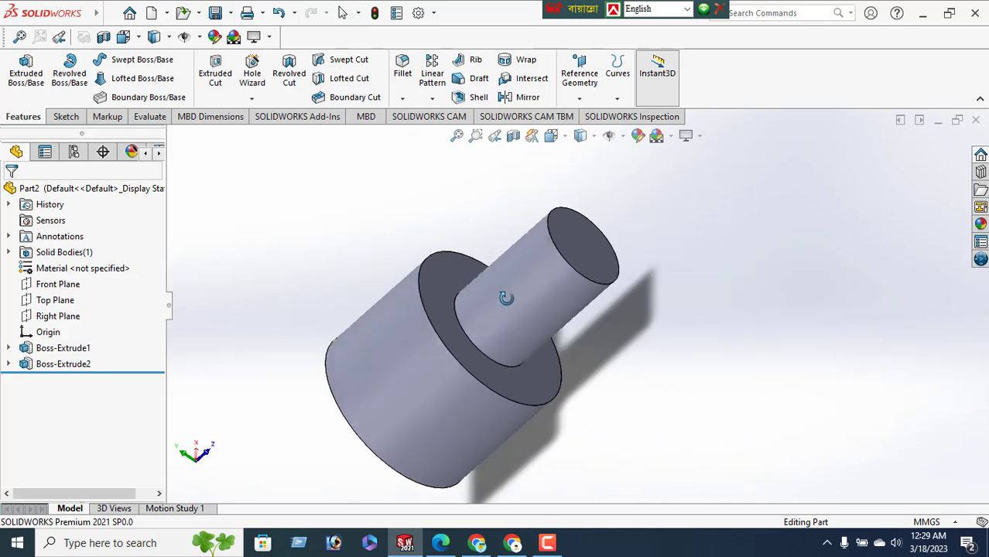
click(440, 543)
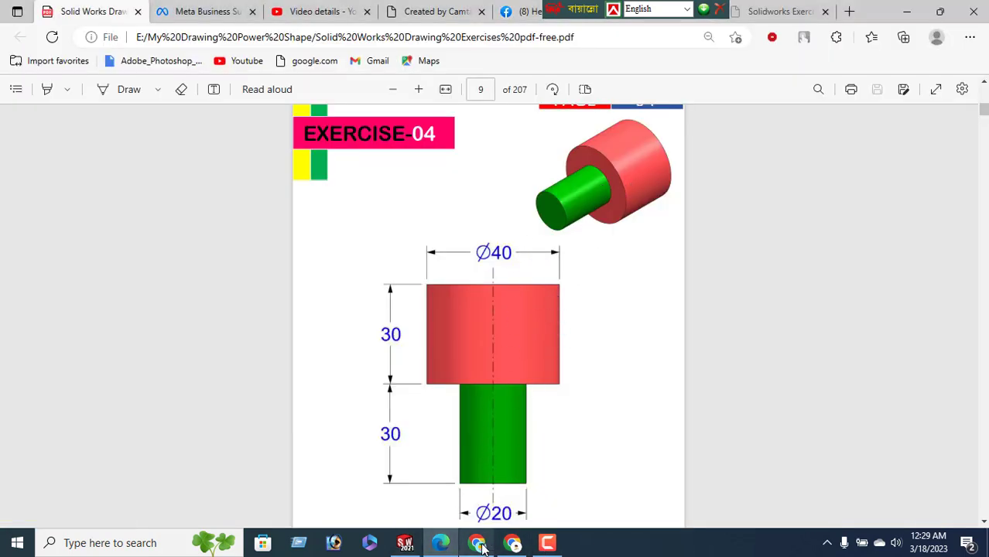
click(405, 542)
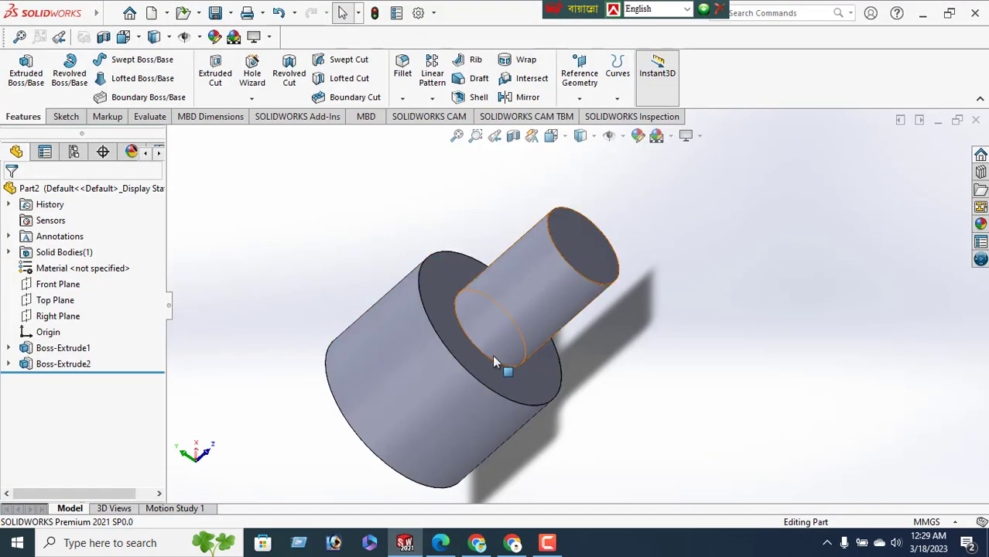
Close the stepped cylinder part
middle_drag(481, 310, 570, 268)
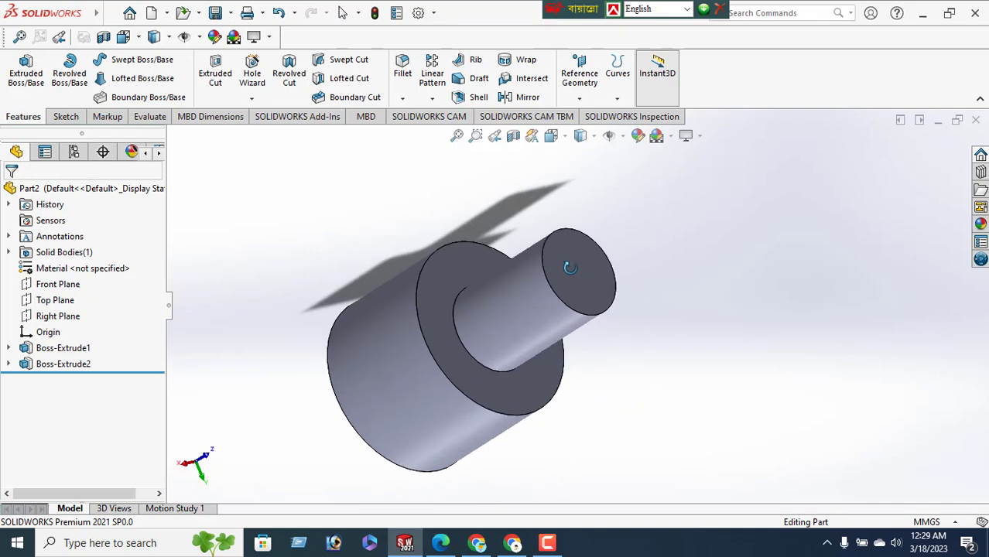
click(975, 122)
click(446, 290)
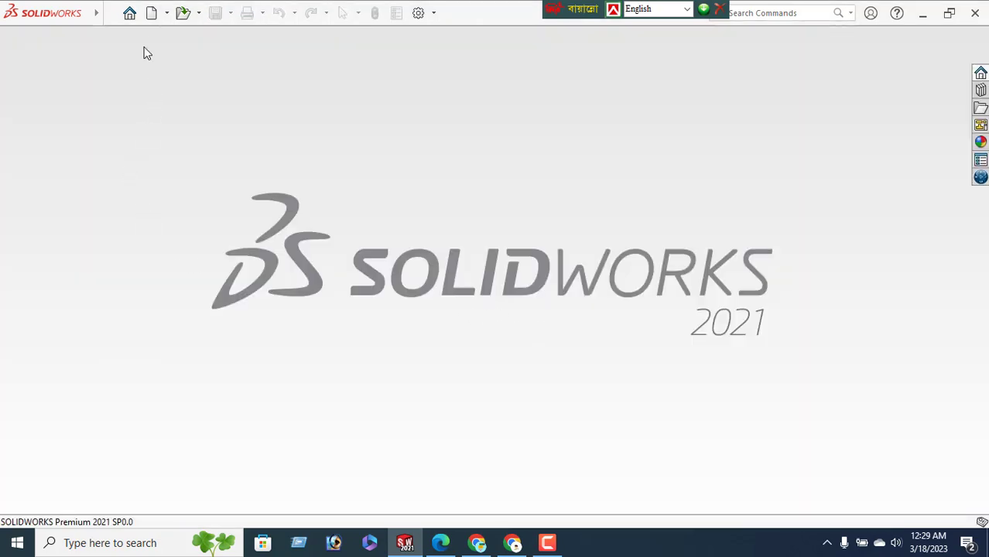
Create a new part document and start a sketch on its Front Plane
click(152, 14)
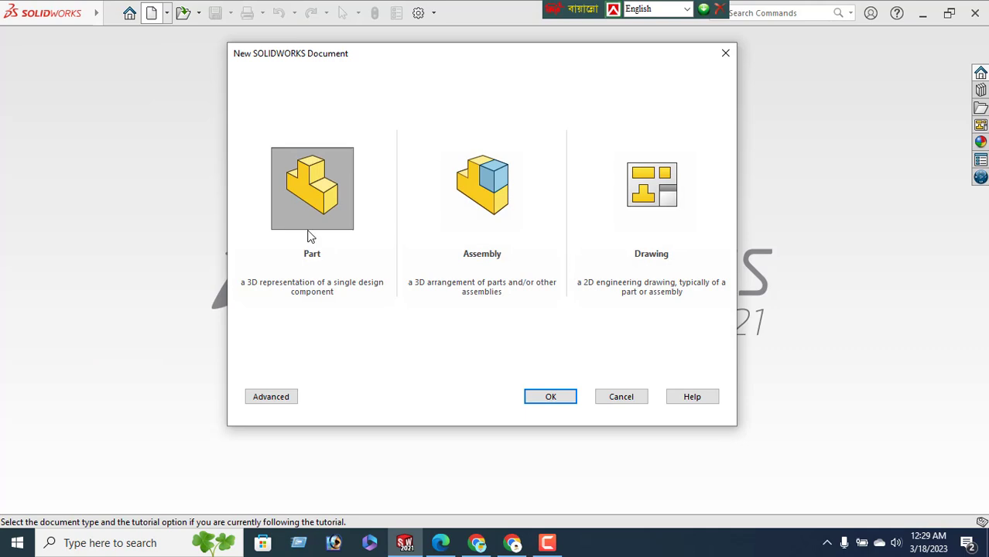
click(550, 398)
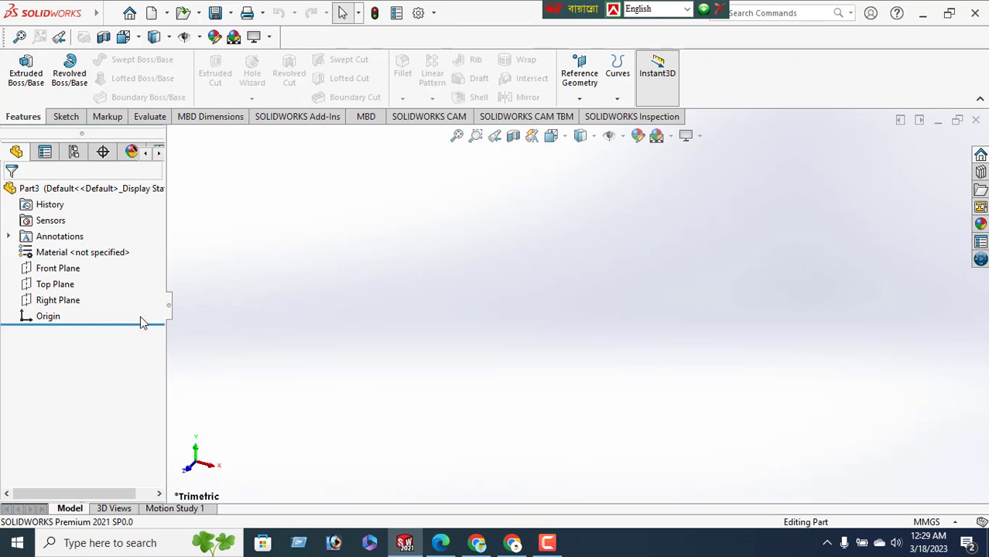
click(48, 269)
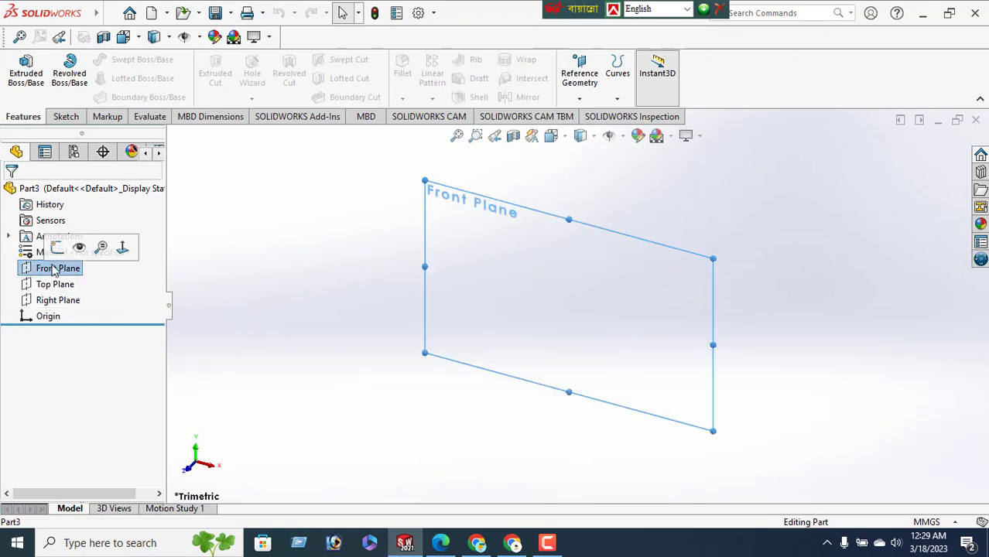
click(55, 248)
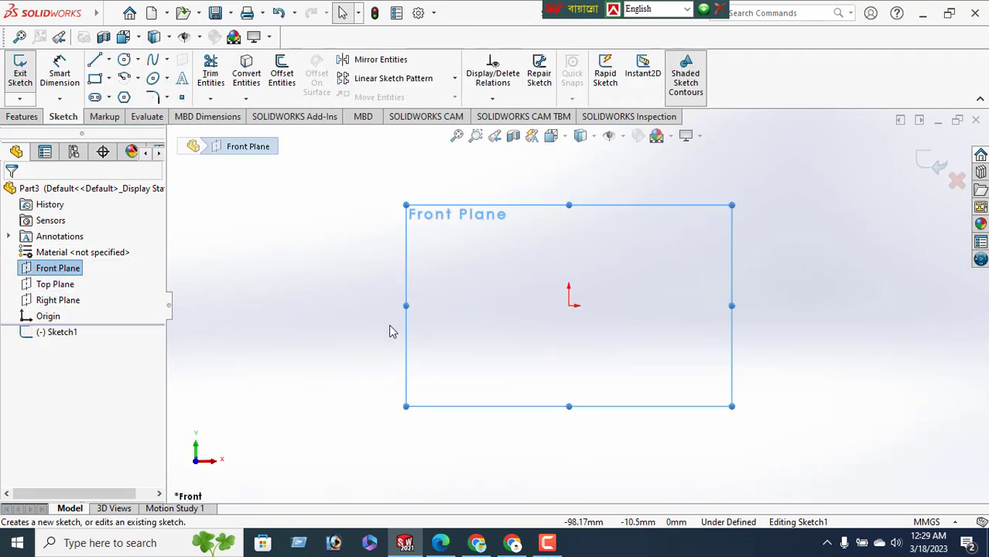
Switch to the exercises PDF in the browser and examine the views and dimensions of the slotted bracket in Exercise-05
click(441, 543)
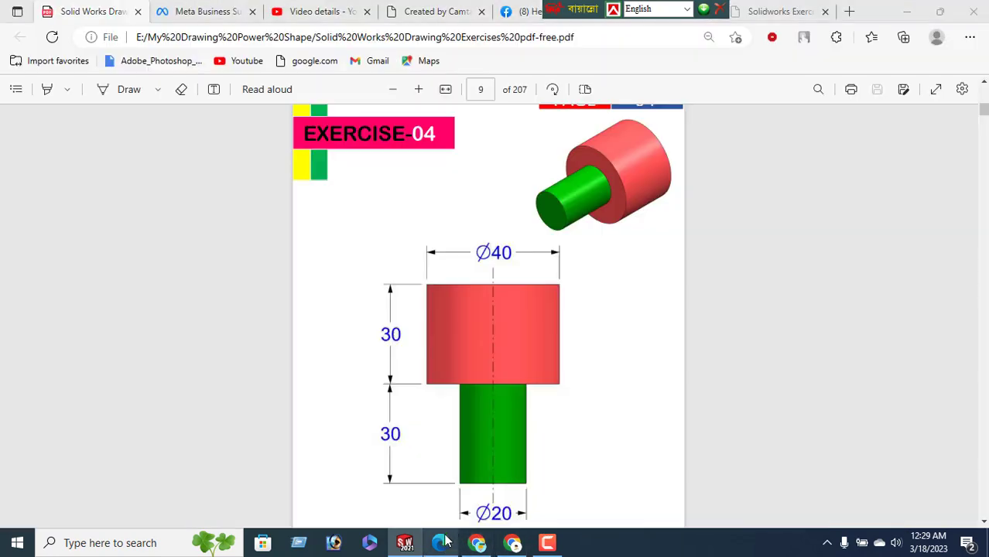
scroll(507, 342, down, 3)
scroll(464, 336, down, 3)
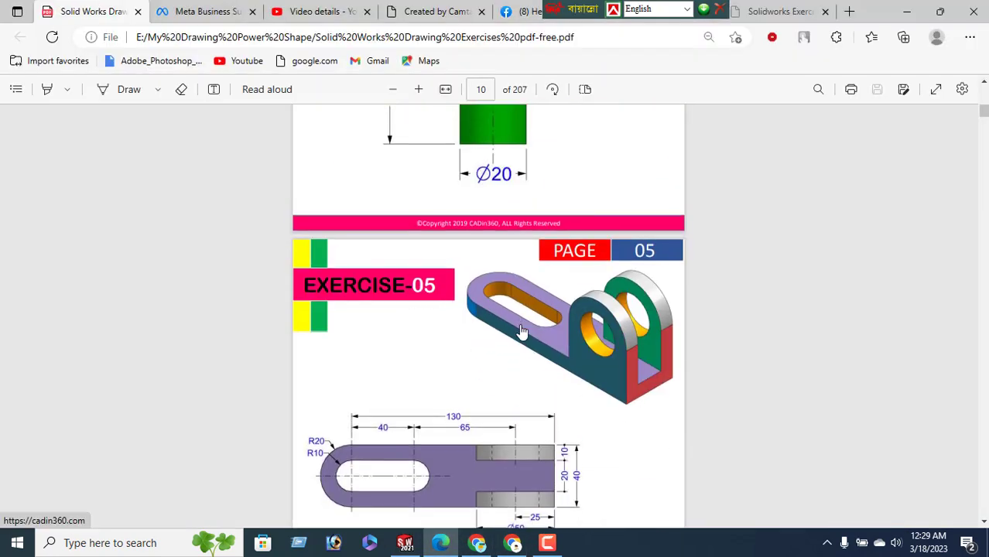
scroll(523, 325, down, 2)
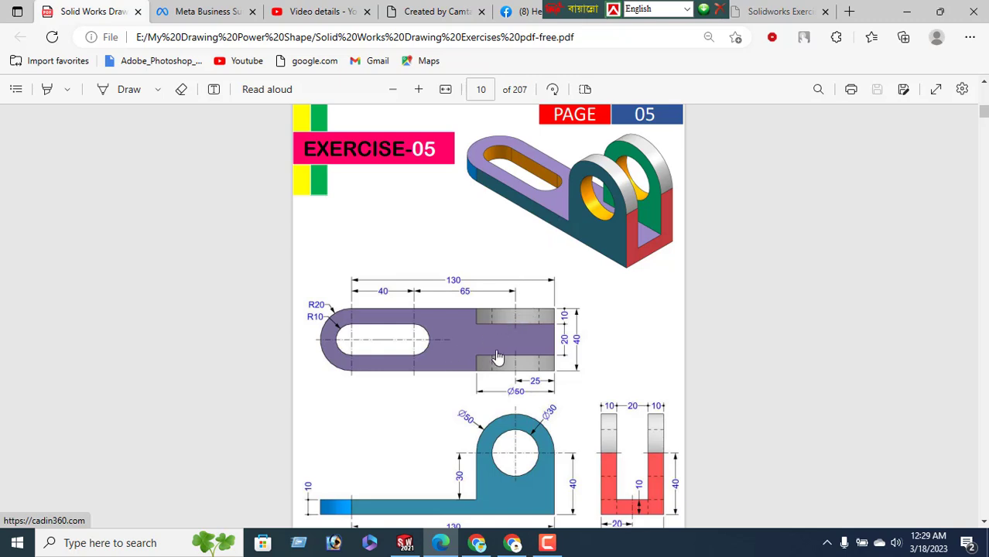
scroll(498, 357, down, 3)
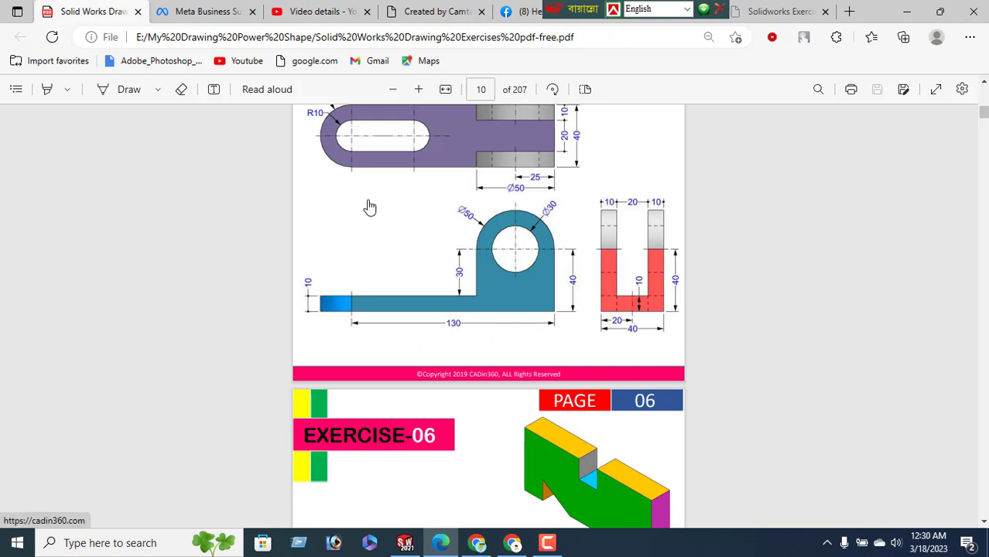
scroll(363, 179, up, 2)
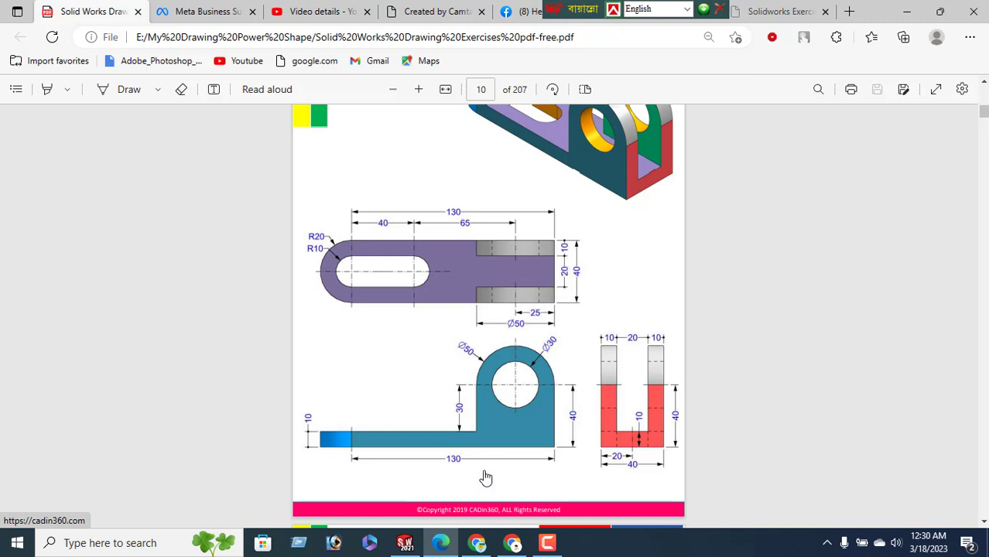
Switch to SOLIDWORKS and sketch a corner rectangle about 49 mm high, extending right and down from the origin
mouse_move(402, 545)
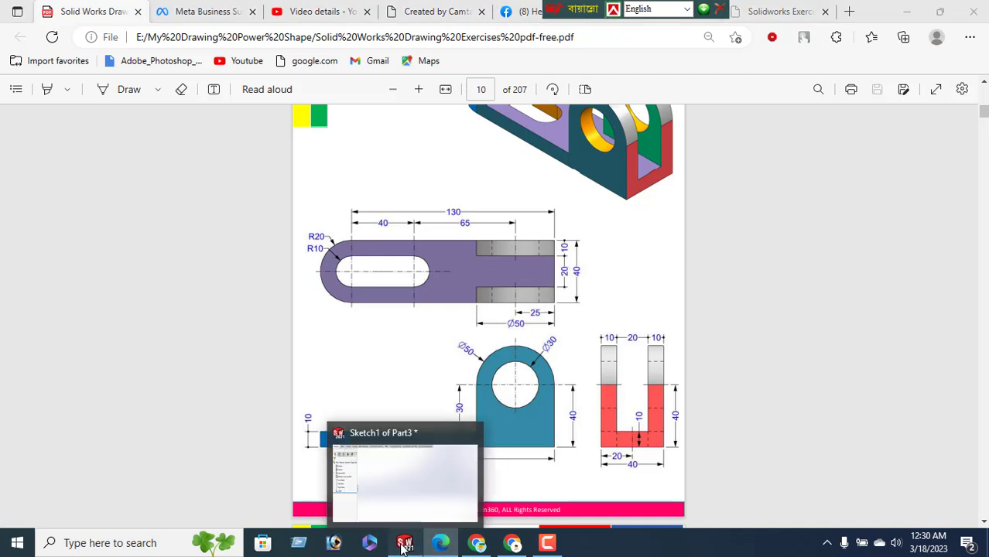
click(408, 508)
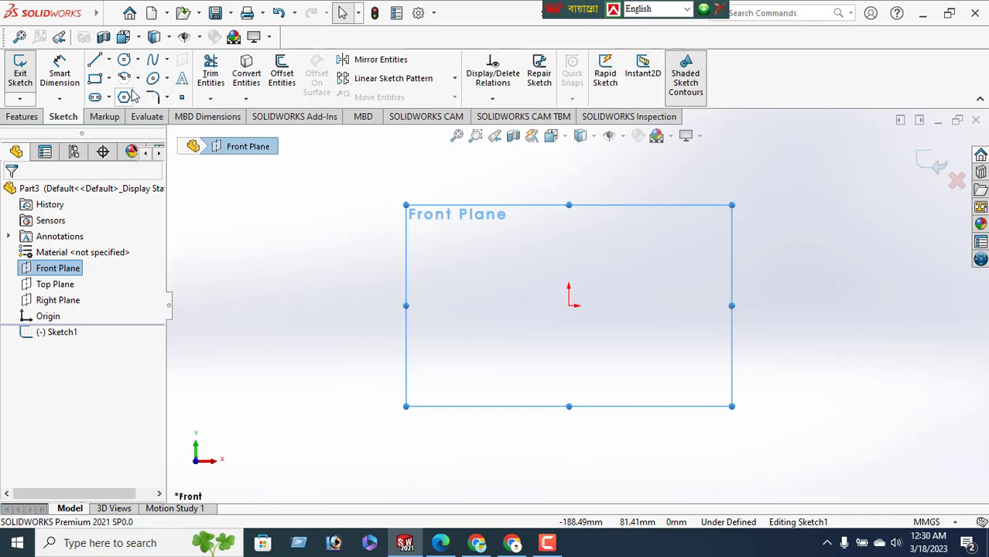
click(110, 80)
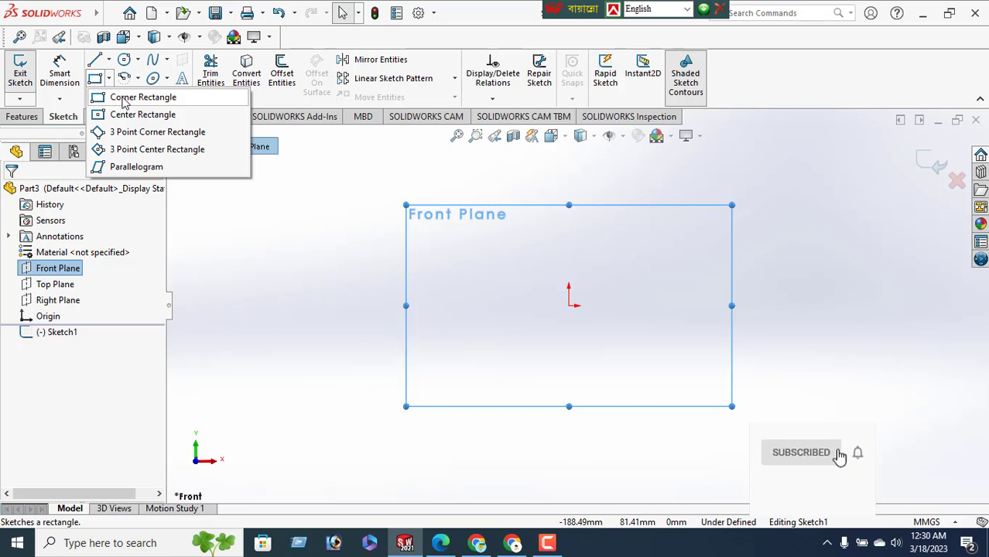
click(125, 99)
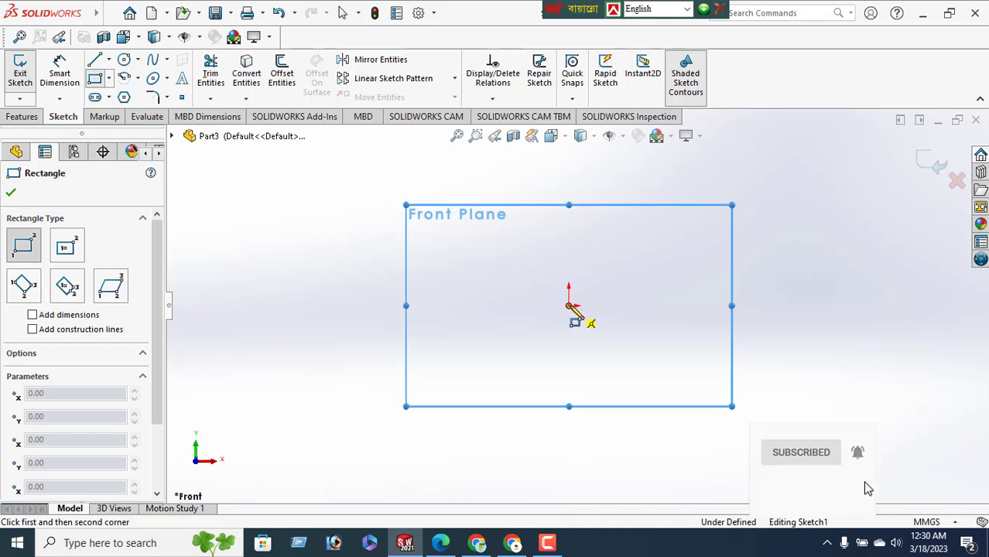
click(568, 306)
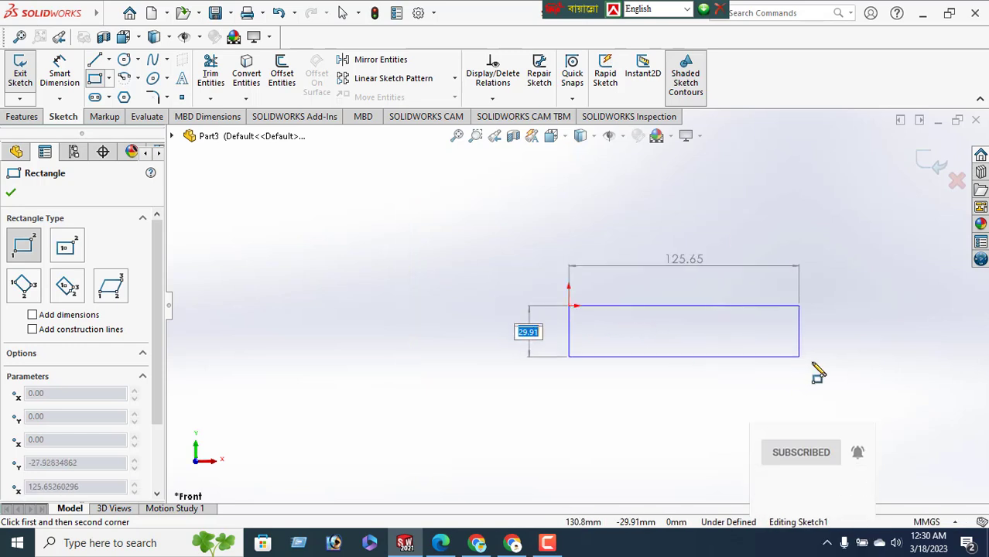
click(886, 395)
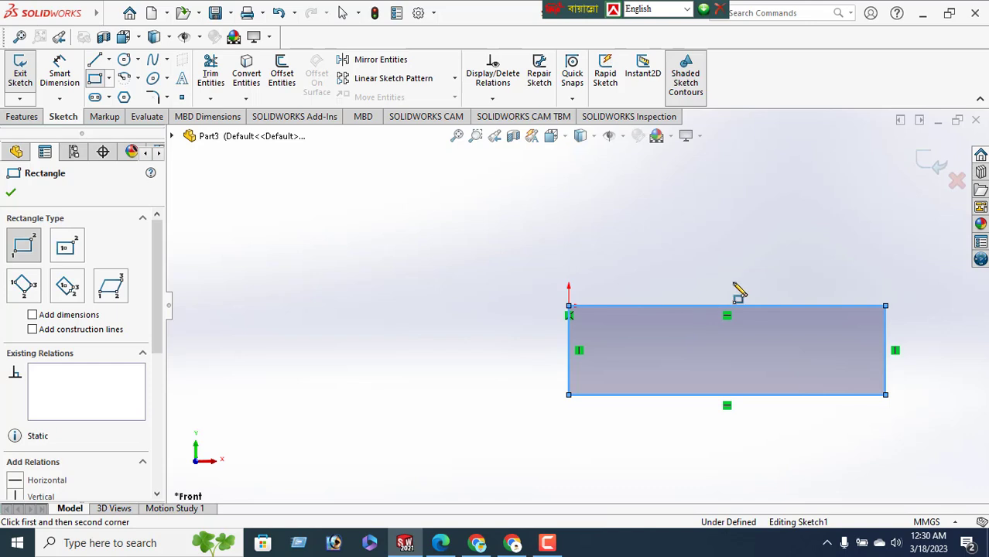
click(10, 195)
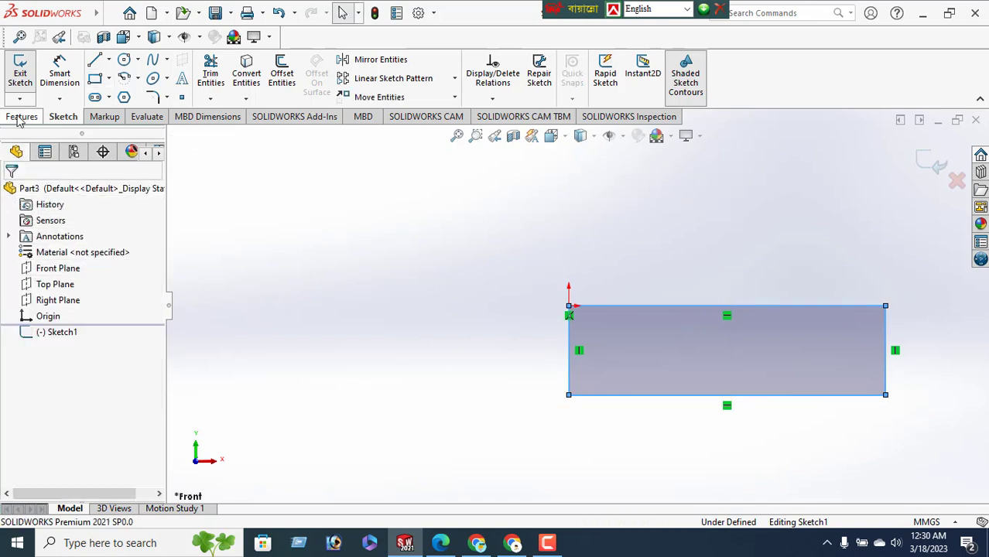
Dimension the rectangle's left edge and set its height to 40 mm
click(59, 74)
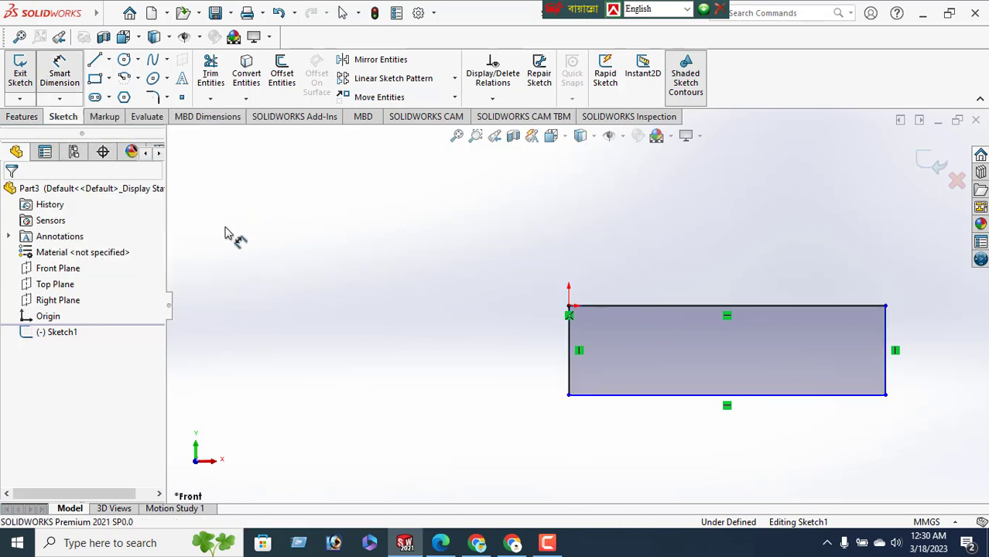
click(569, 356)
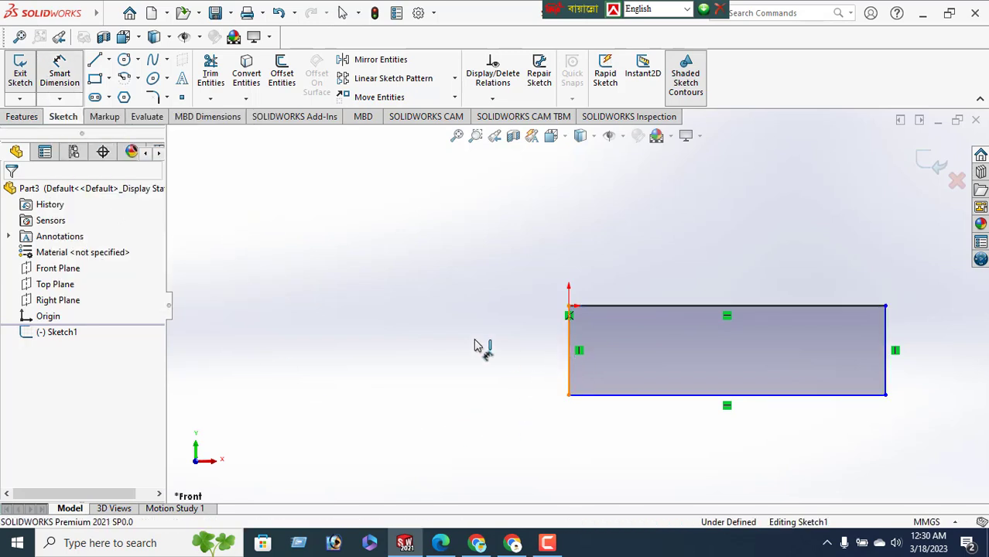
click(481, 377)
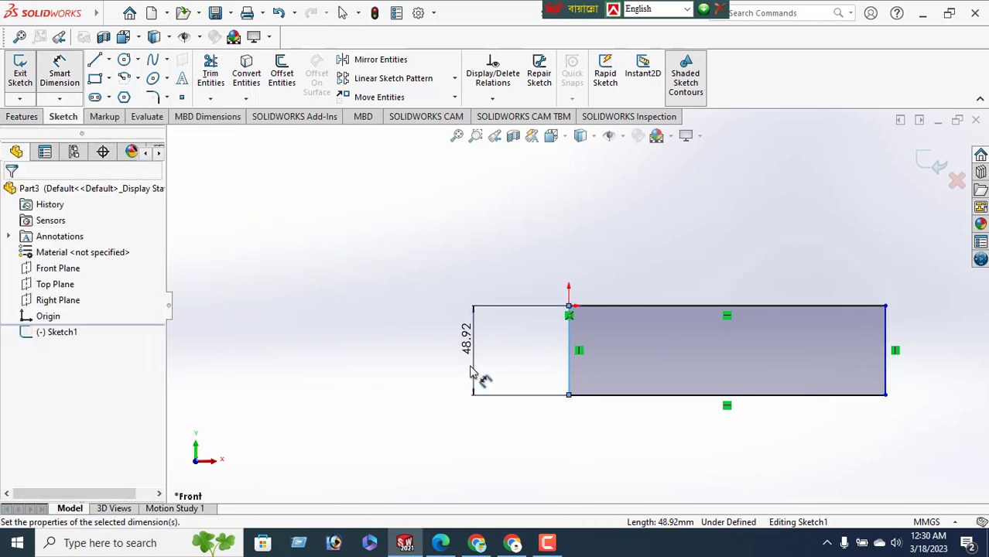
text(40)
key(Return)
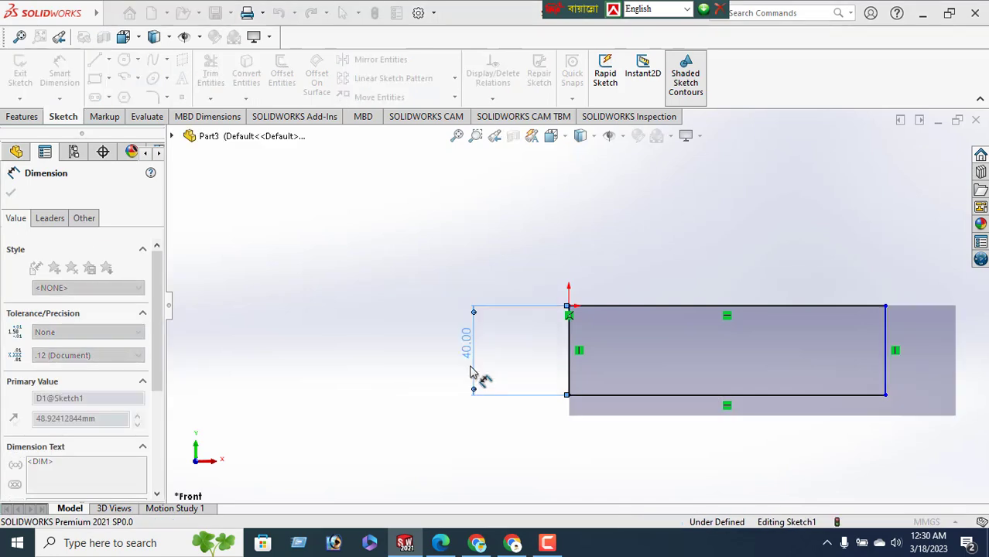
Dimension the rectangle's bottom edge and set its width to 130 mm
click(649, 395)
click(653, 447)
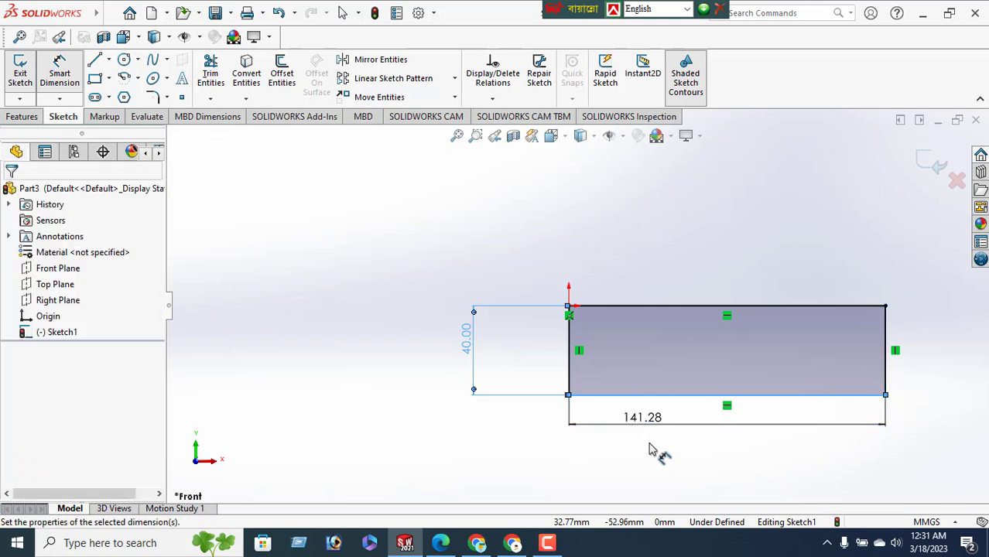
text(130)
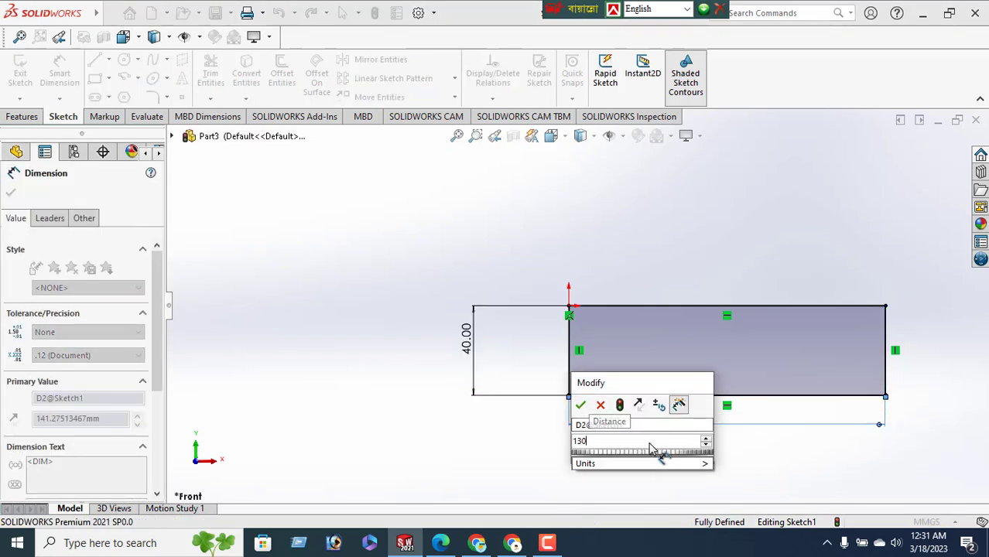
key(Return)
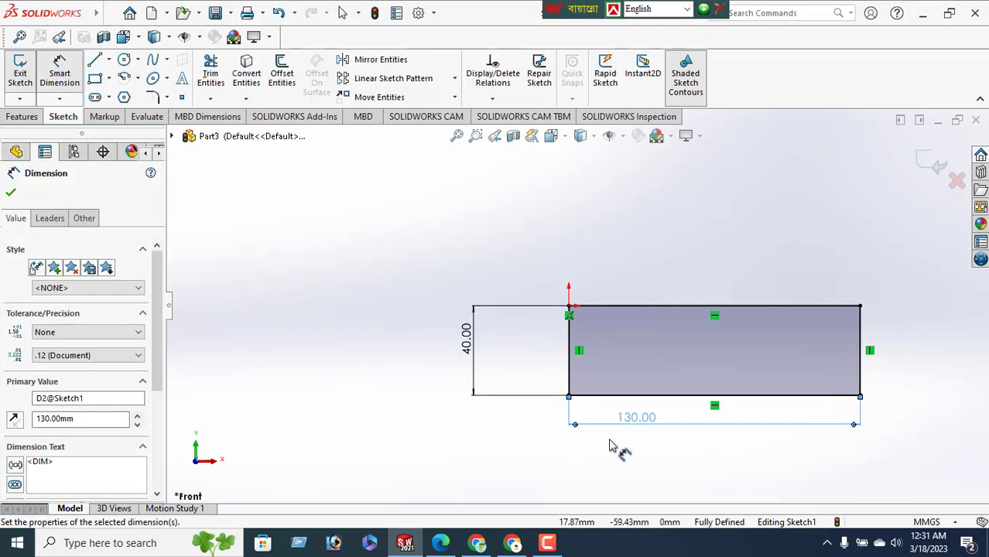
click(10, 193)
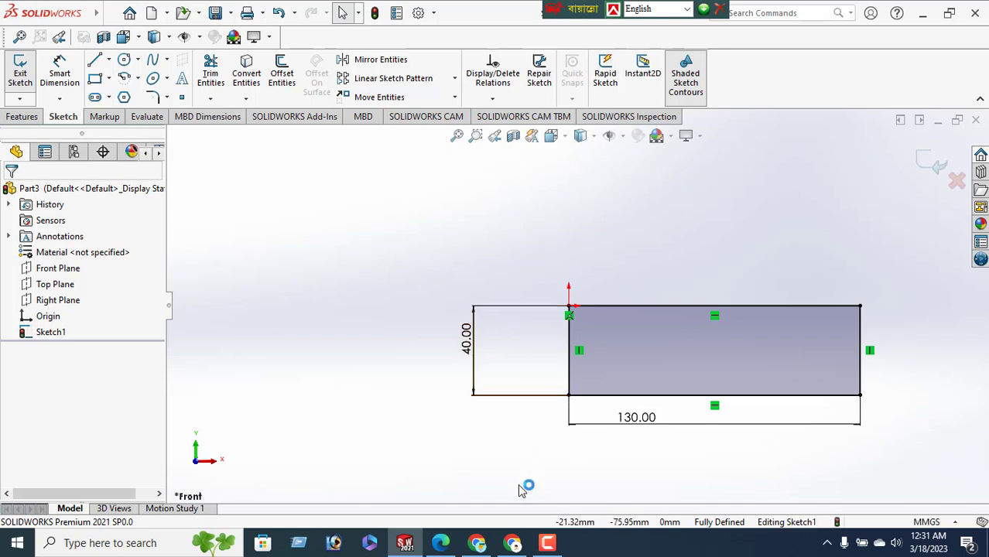
Check the rounded end in the browser's exercises PDF, return to SOLIDWORKS and sketch a circle on the left edge's midpoint, spanning the rectangle's height
click(440, 542)
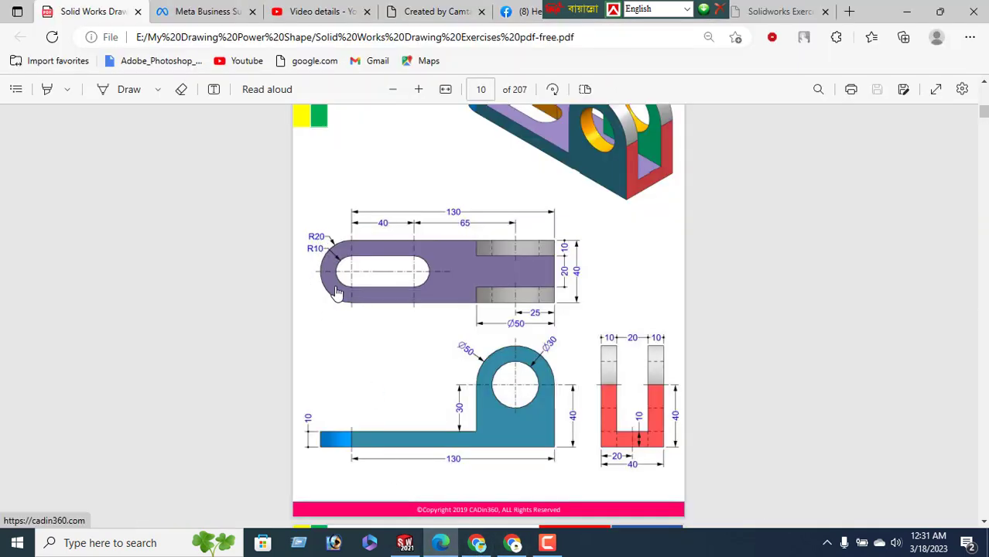
click(404, 542)
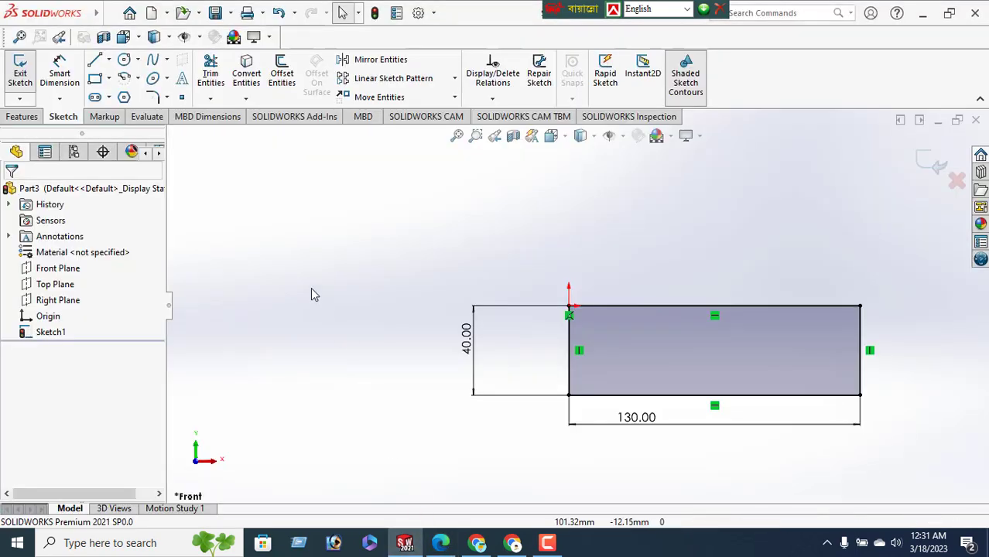
click(124, 60)
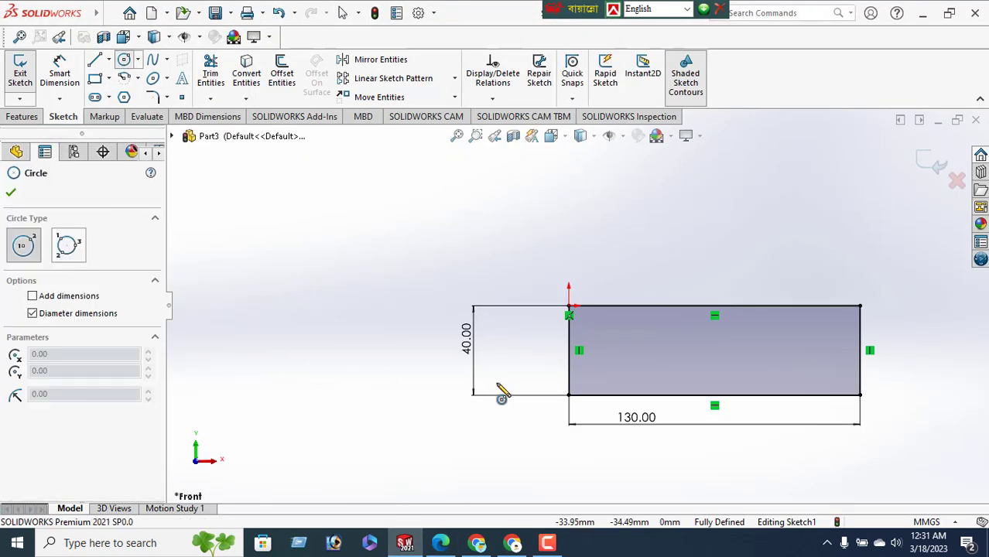
click(571, 353)
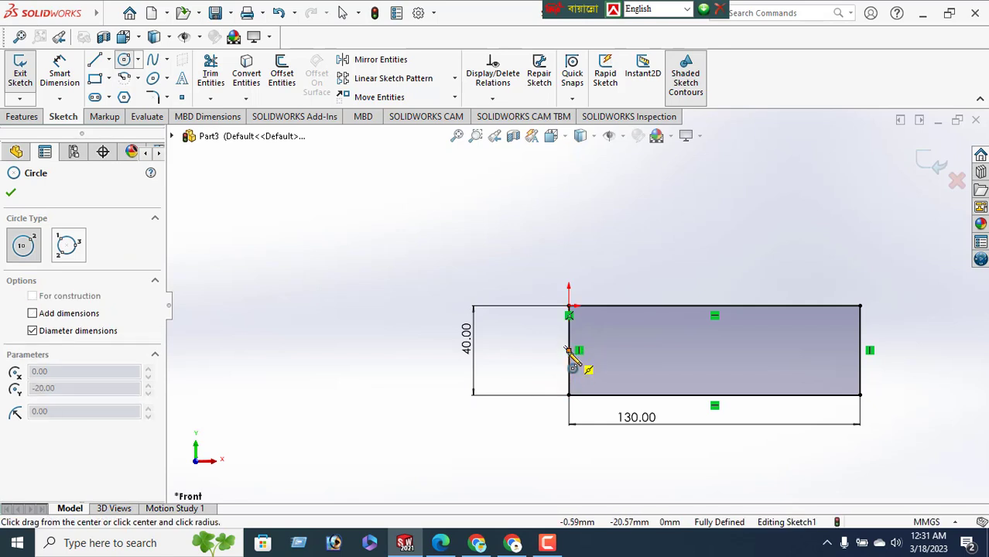
click(597, 399)
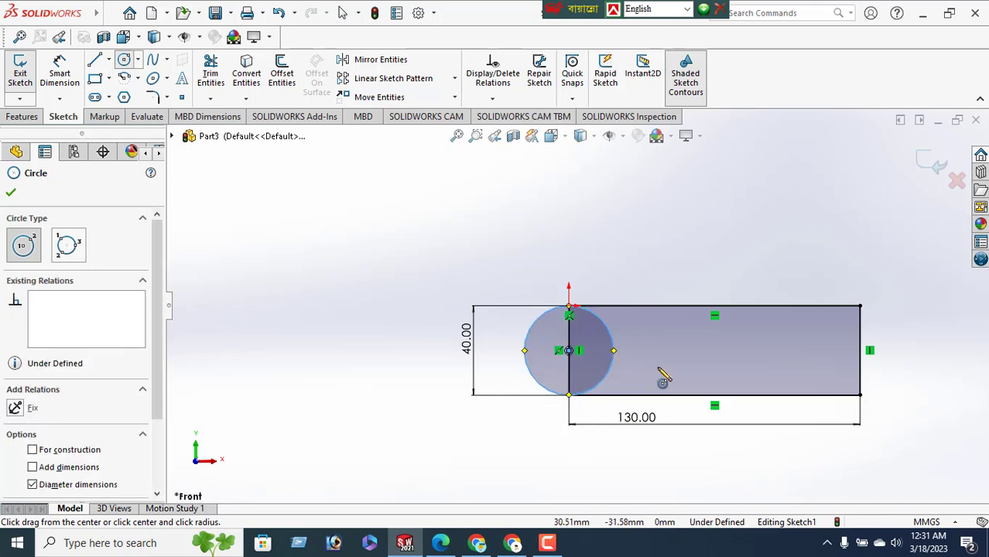
click(10, 194)
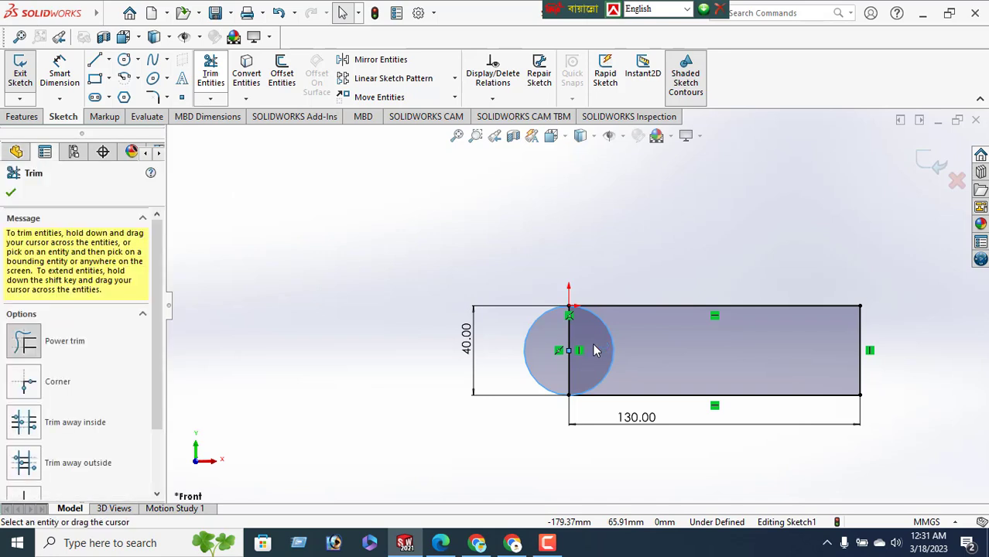
Trim away the half of the circle that lies inside the rectangle
drag(615, 363, 606, 358)
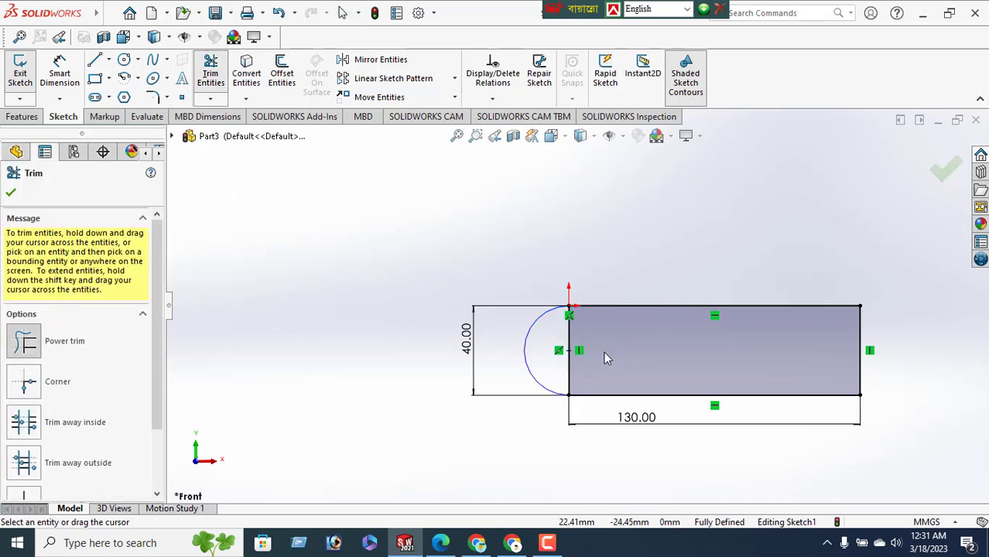
click(11, 195)
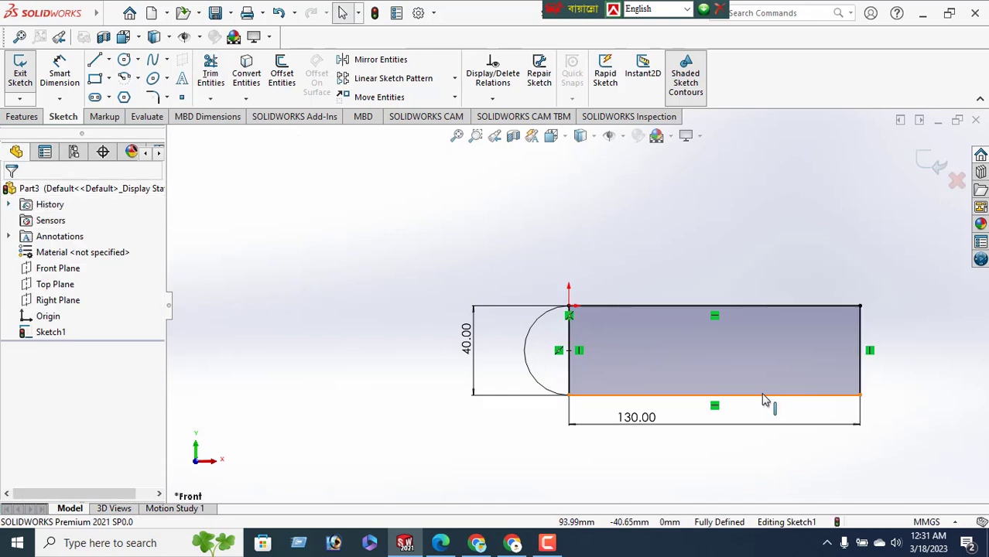
Extrude the half-circle and rectangle regions 10 mm as a blind boss, checking the plate thickness in the browser's exercises PDF
click(20, 116)
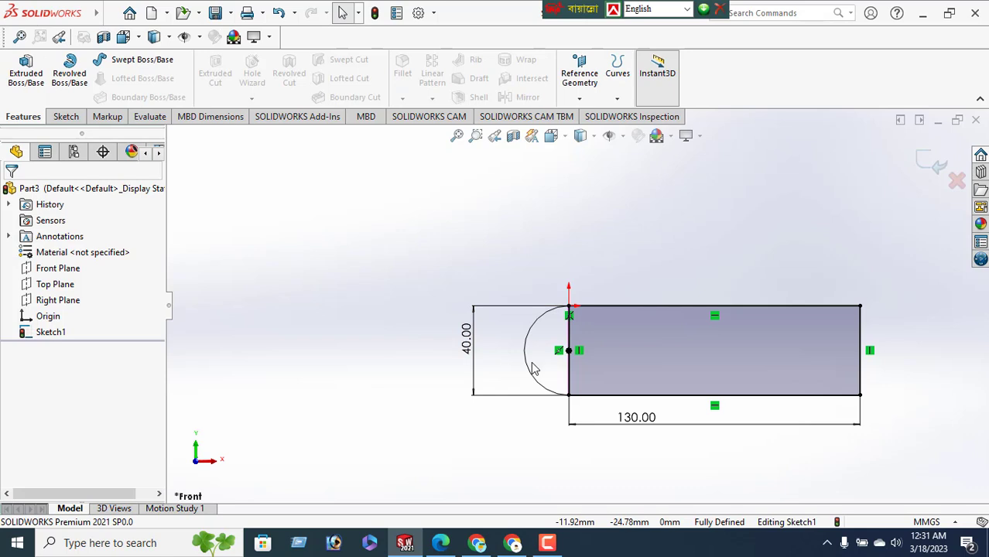
click(23, 77)
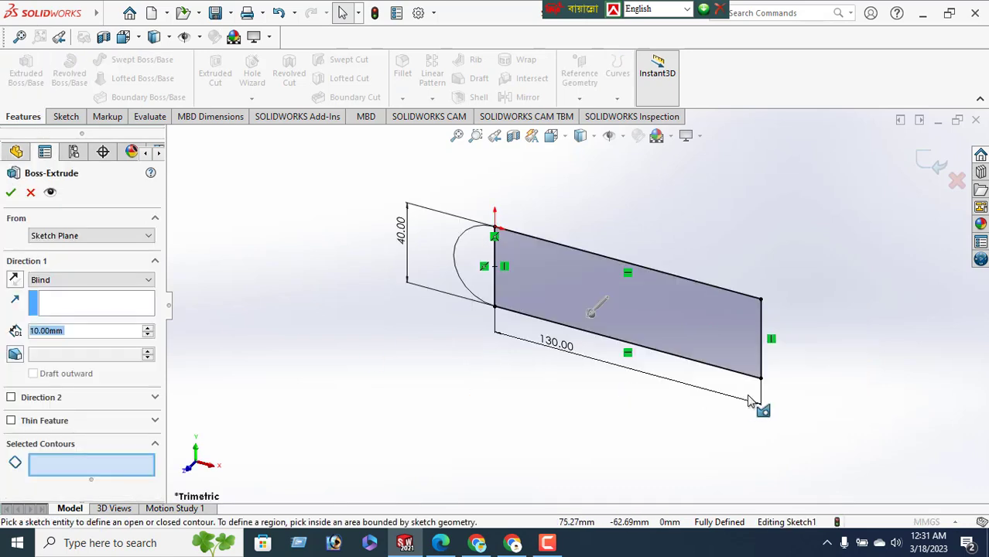
click(482, 278)
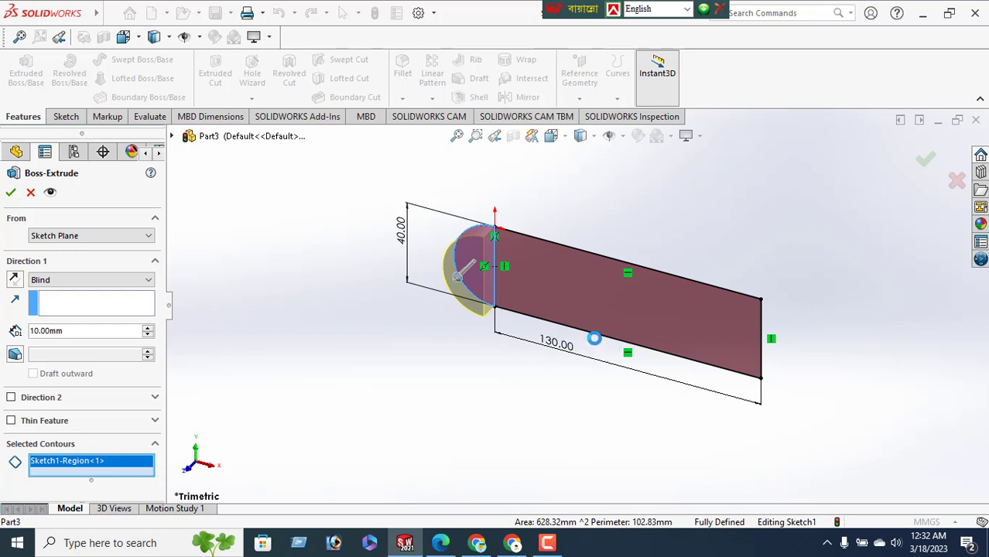
click(512, 323)
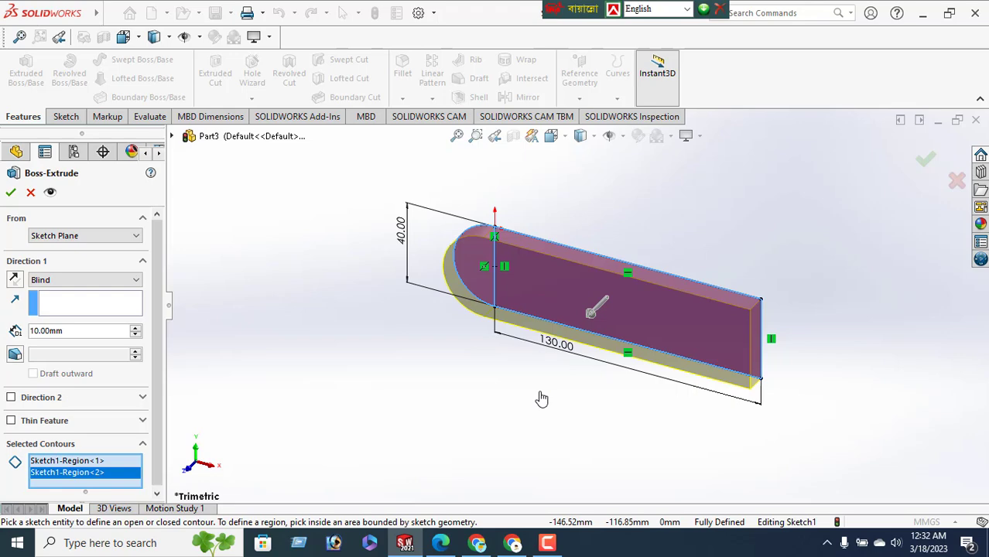
key(alt+Tab)
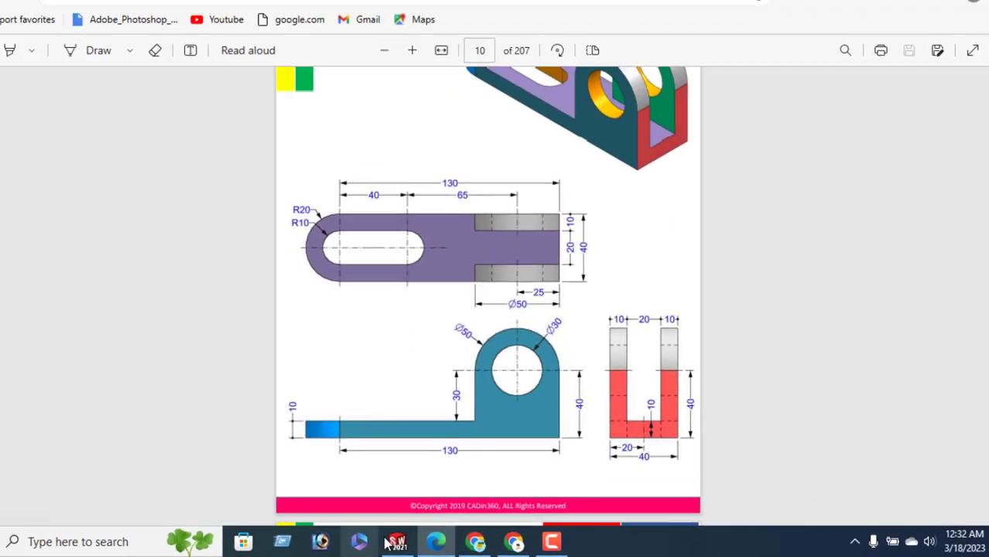
click(393, 543)
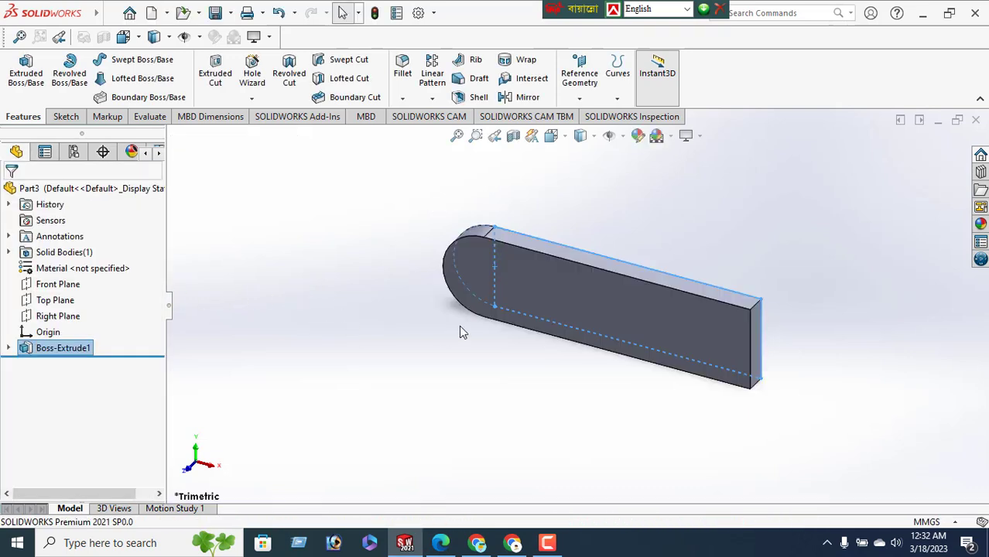
Consult the slot dimensions in the browser's PDF and, in SOLIDWORKS, sketch a circle about 17.5 mm in diameter on the plate's back face, concentric with its rounded end
middle_drag(515, 316, 563, 415)
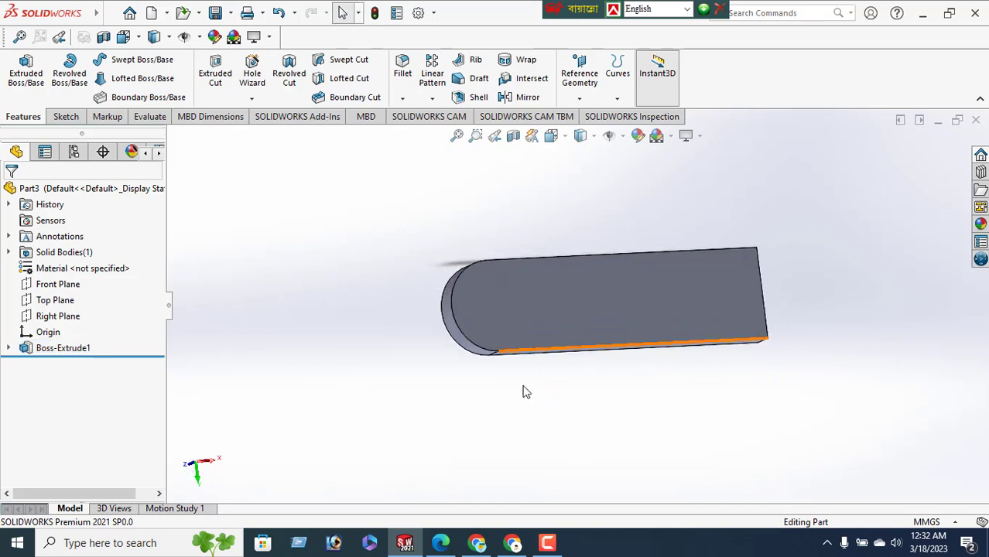
click(582, 309)
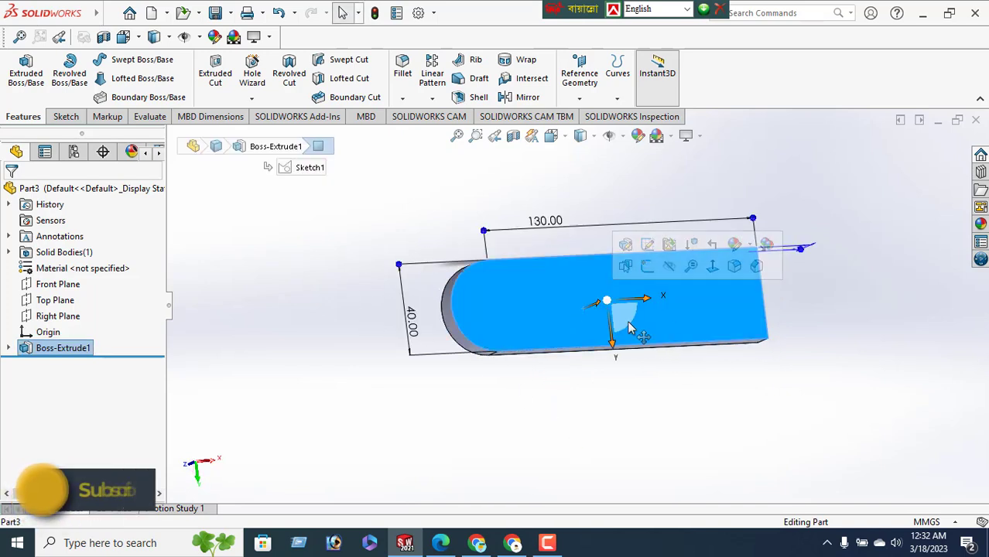
click(712, 268)
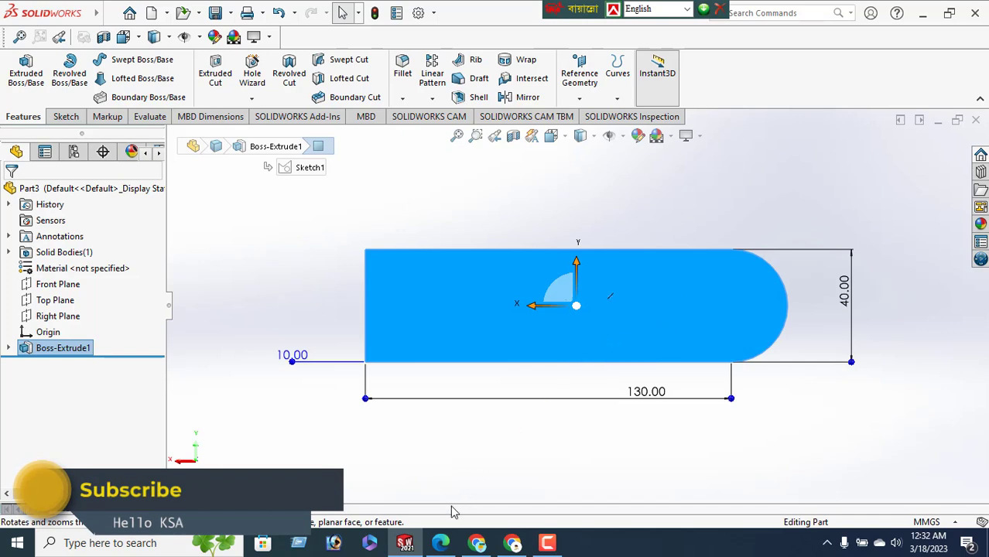
click(441, 542)
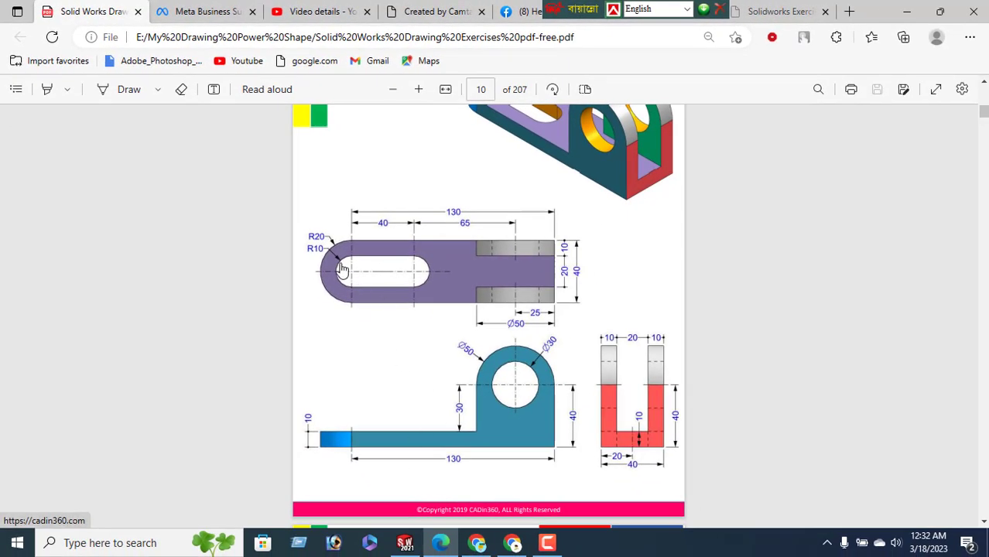
click(407, 543)
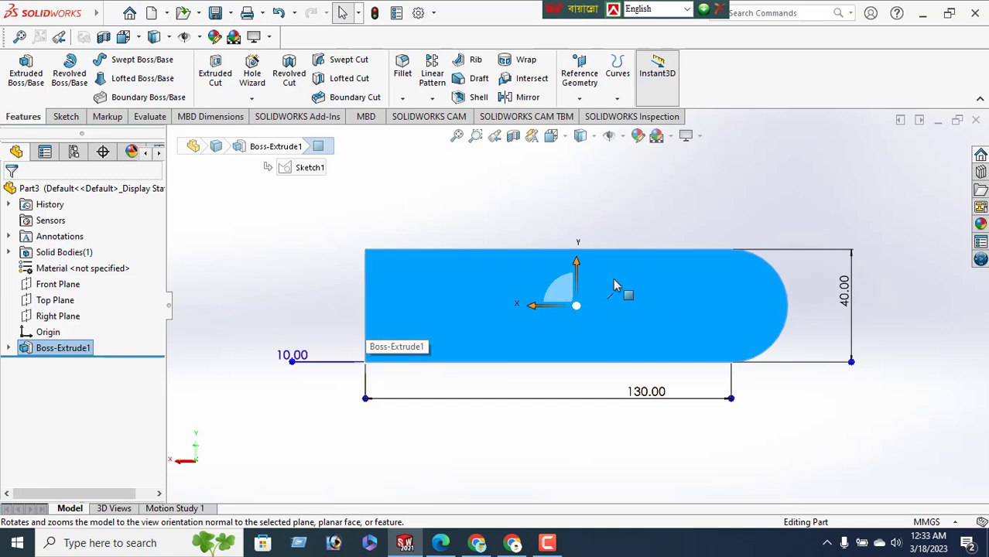
click(65, 116)
click(124, 59)
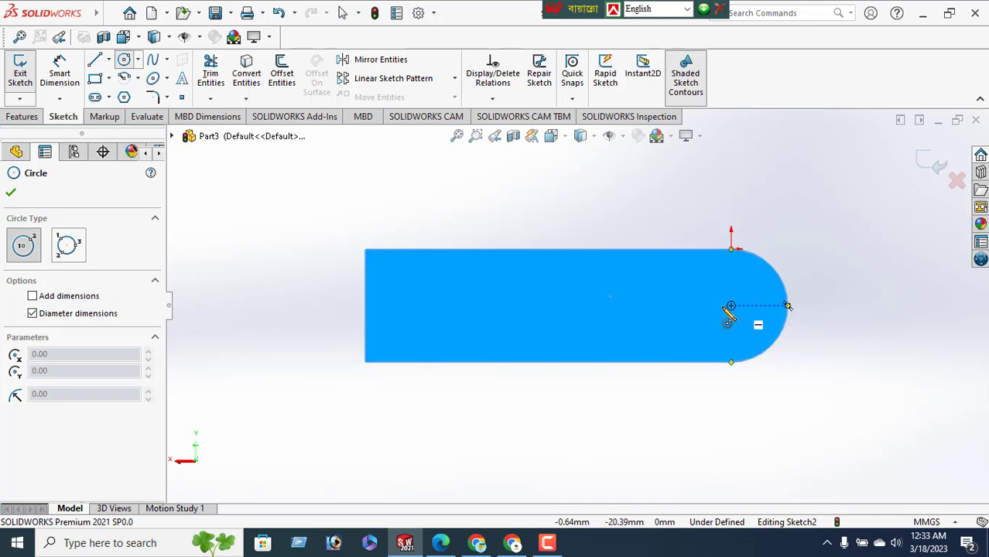
drag(731, 307, 749, 326)
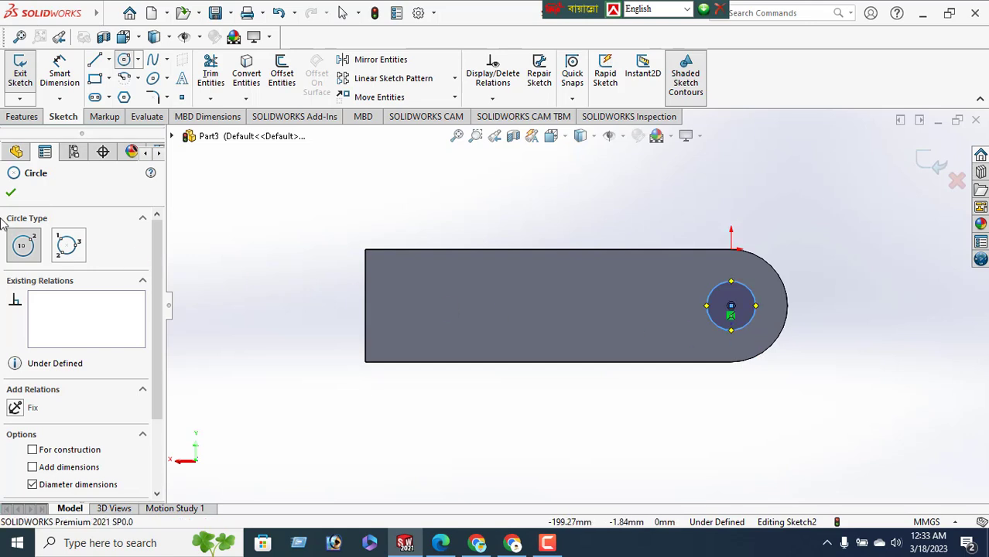
click(11, 194)
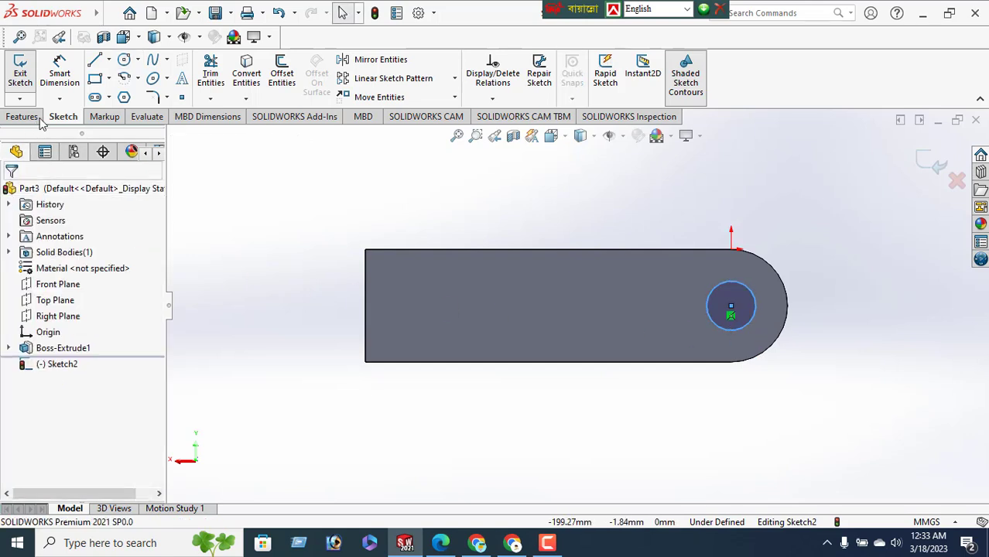
Dimension the circle at the rounded end and set its diameter to 20 mm
click(60, 71)
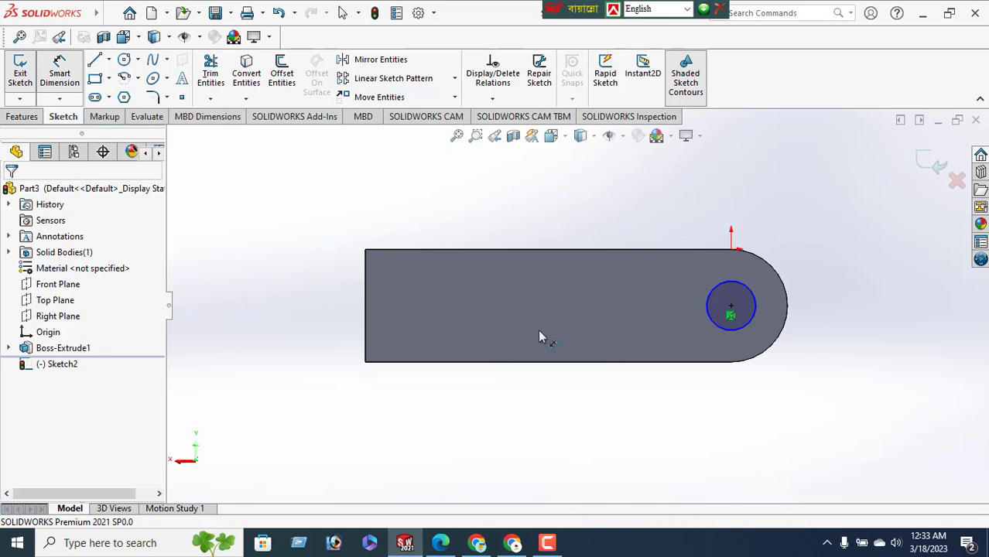
click(708, 316)
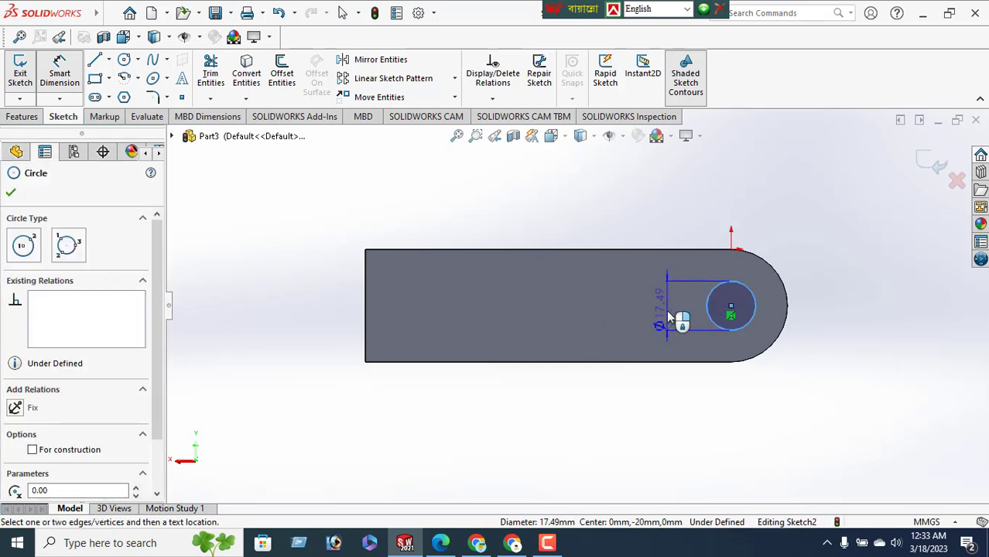
click(642, 314)
text(20)
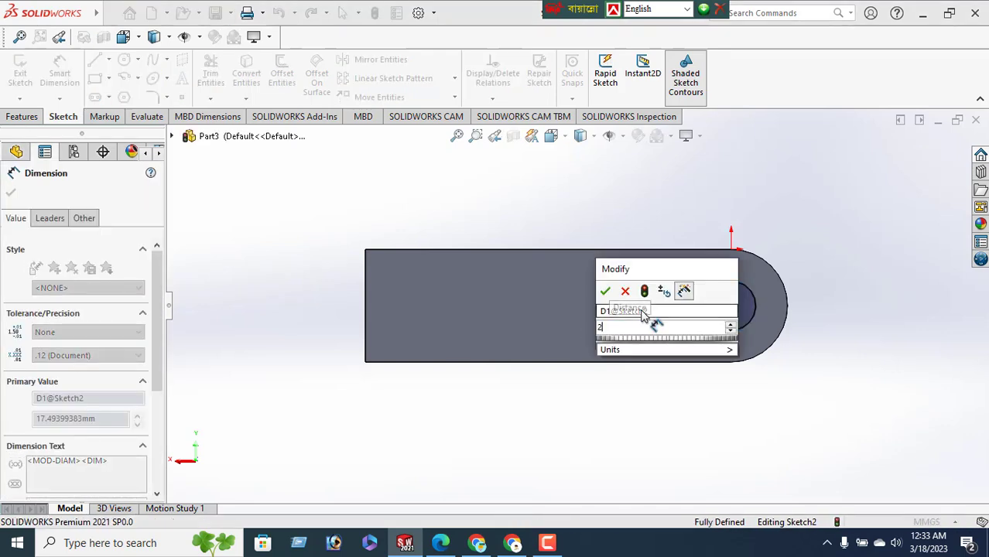
key(Return)
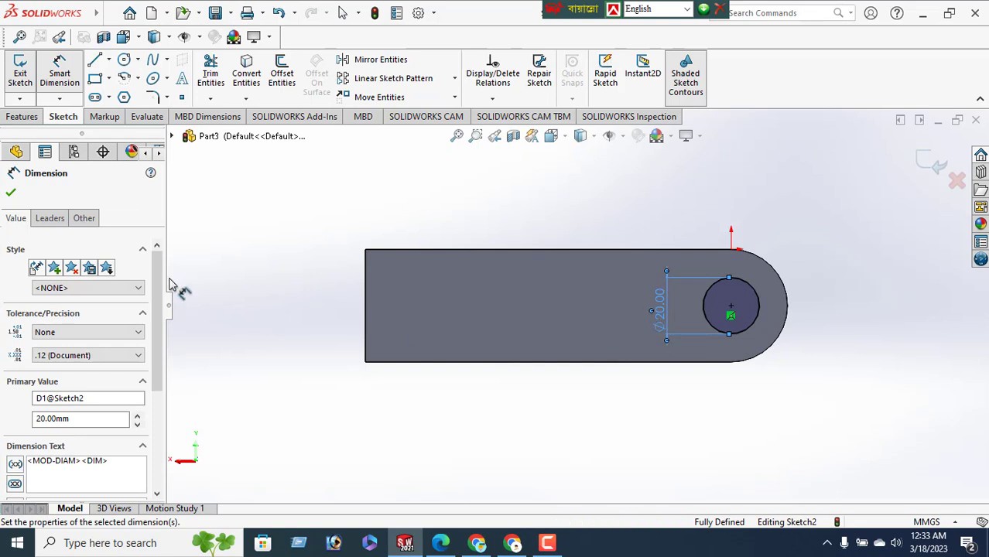
Add a horizontal dimension between the circle's centre and the plate's straight end edge
click(731, 307)
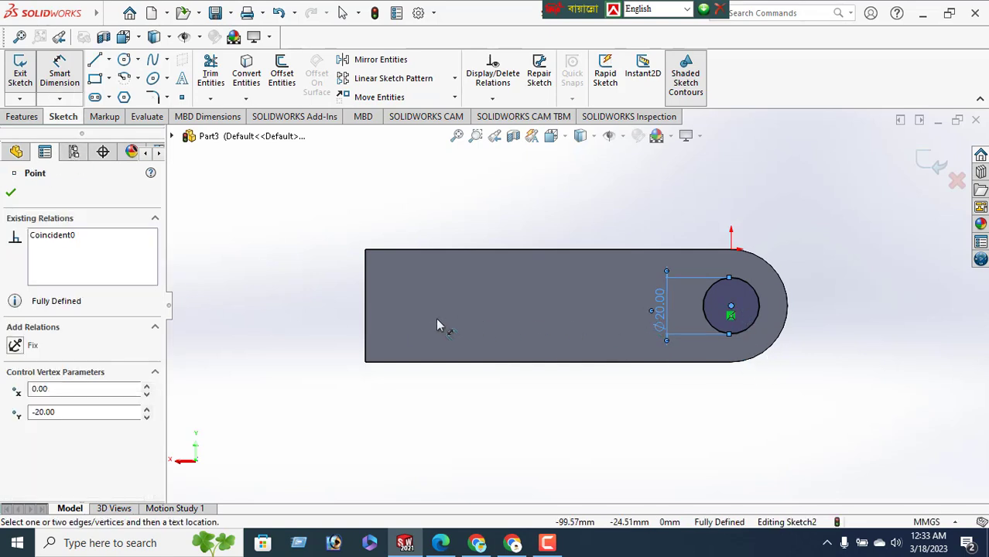
click(366, 321)
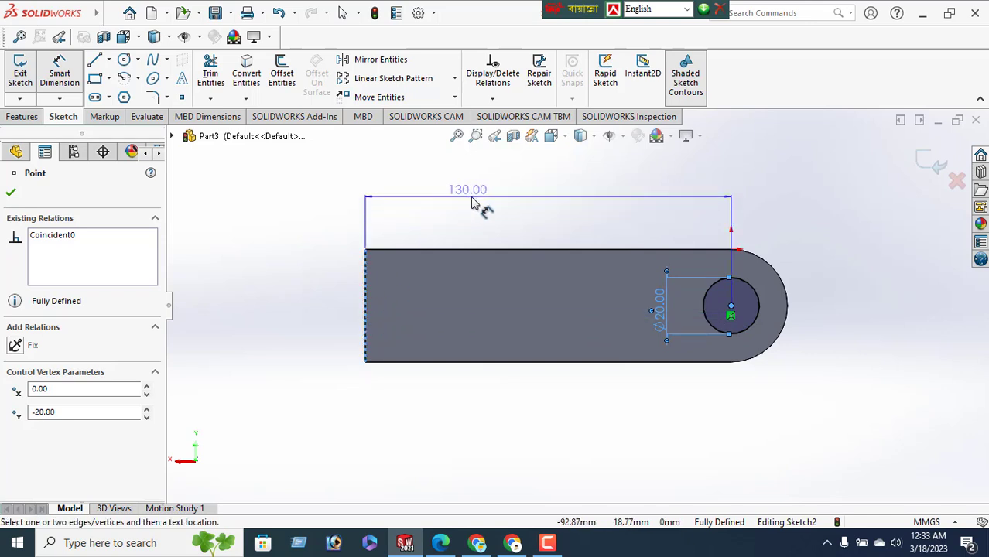
click(512, 201)
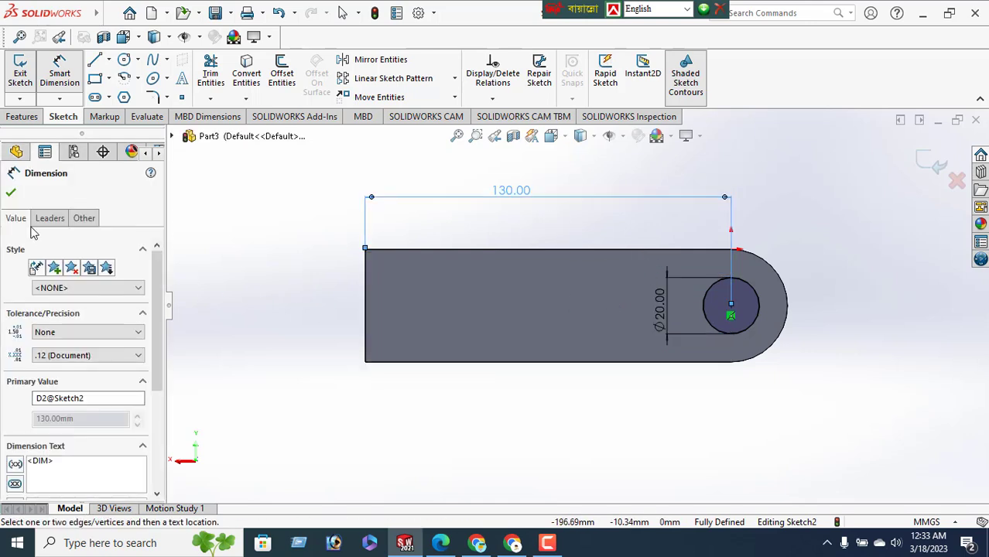
click(9, 195)
Sketch a second circle about 17 mm in diameter on the plate's centreline, about 43 mm from the first circle toward the straight end
middle_drag(279, 285, 483, 299)
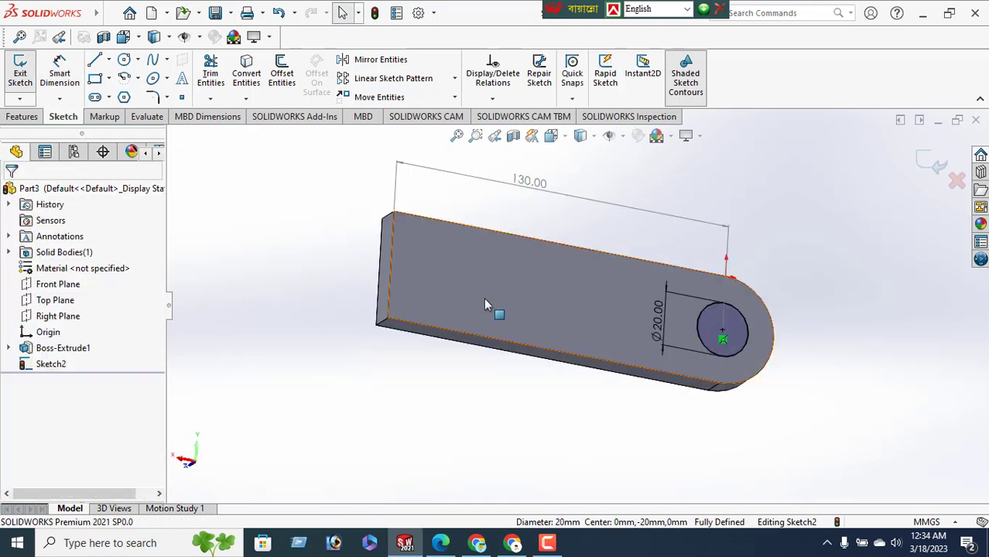
mouse_move(348, 268)
middle_down()
mouse_move(321, 227)
mouse_move(331, 192)
mouse_move(329, 298)
middle_up()
click(124, 59)
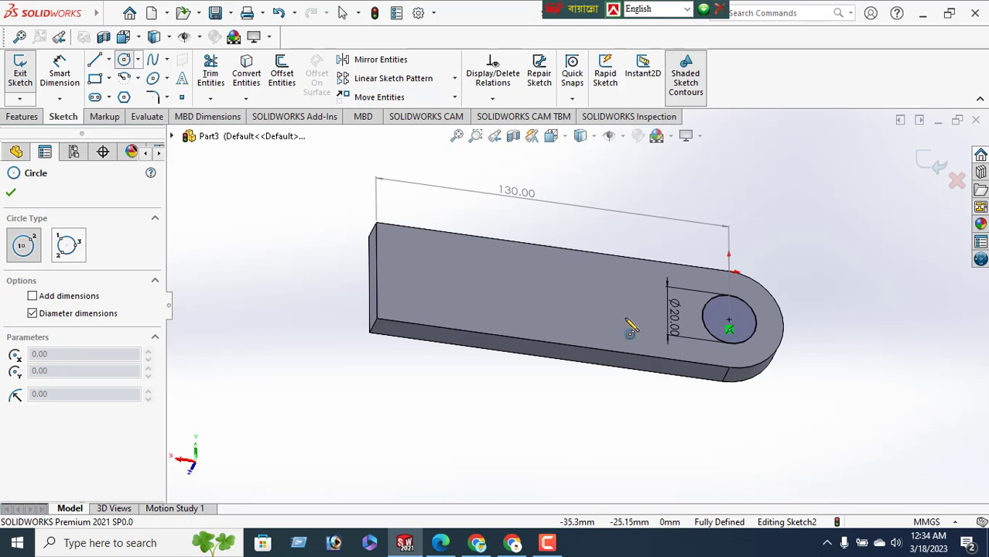
click(611, 304)
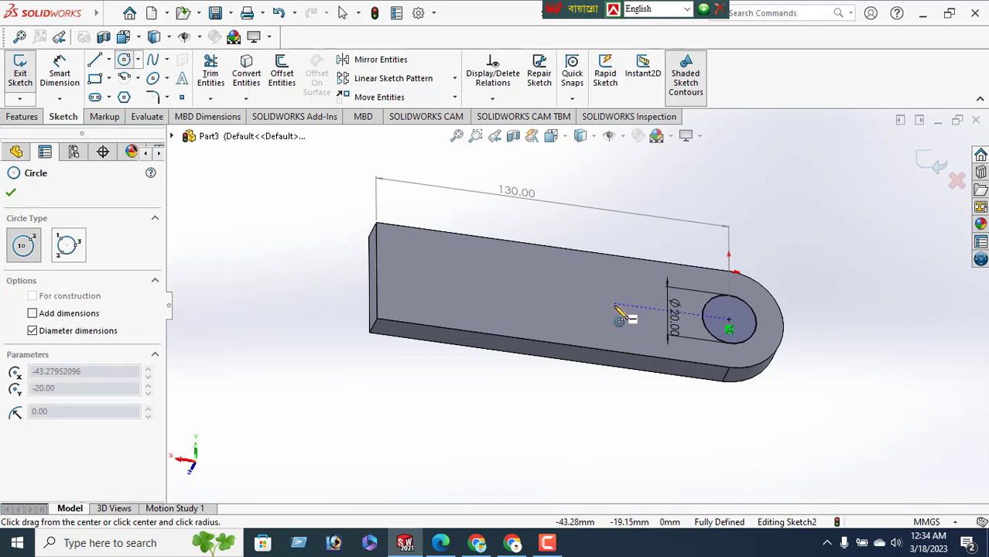
click(634, 316)
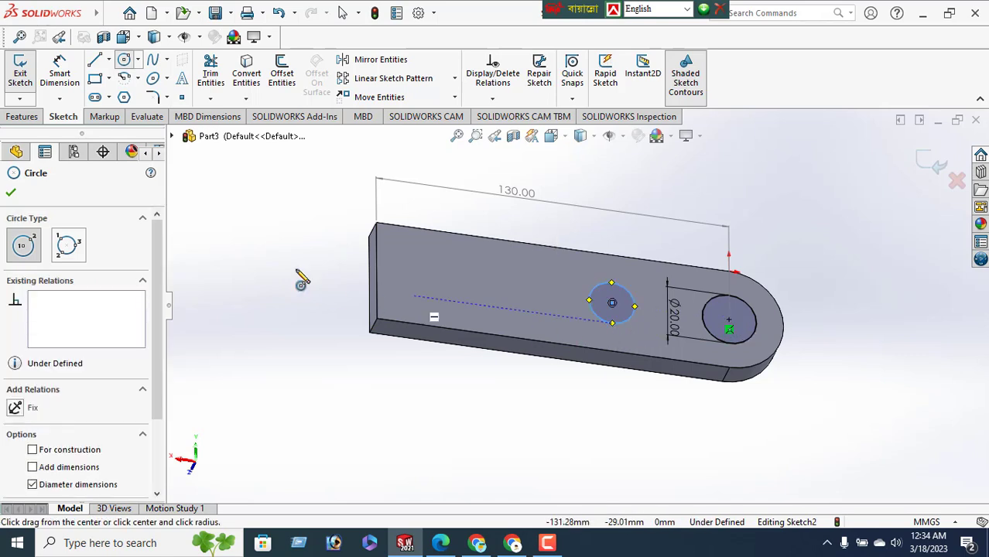
click(11, 195)
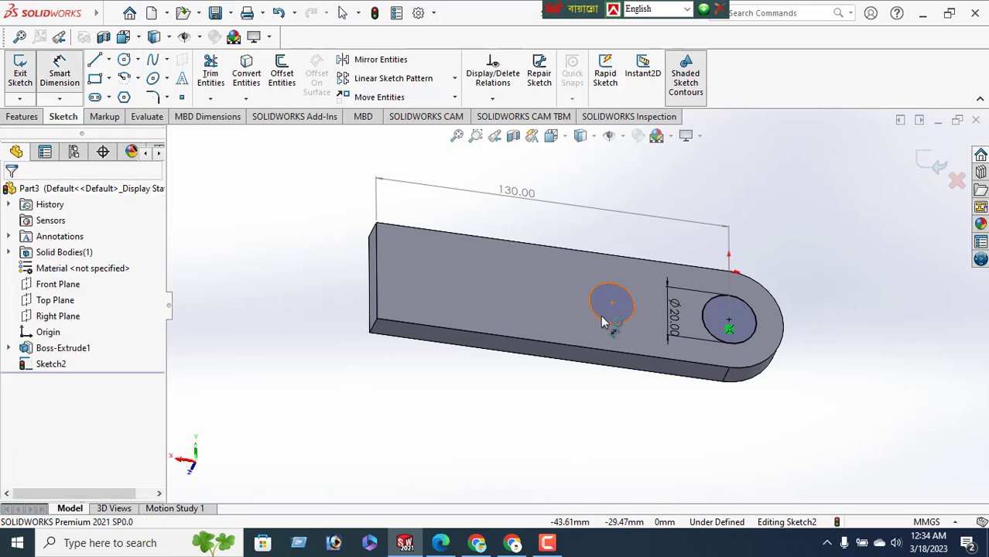
Dimension the second circle and set its diameter to 20 mm
click(591, 305)
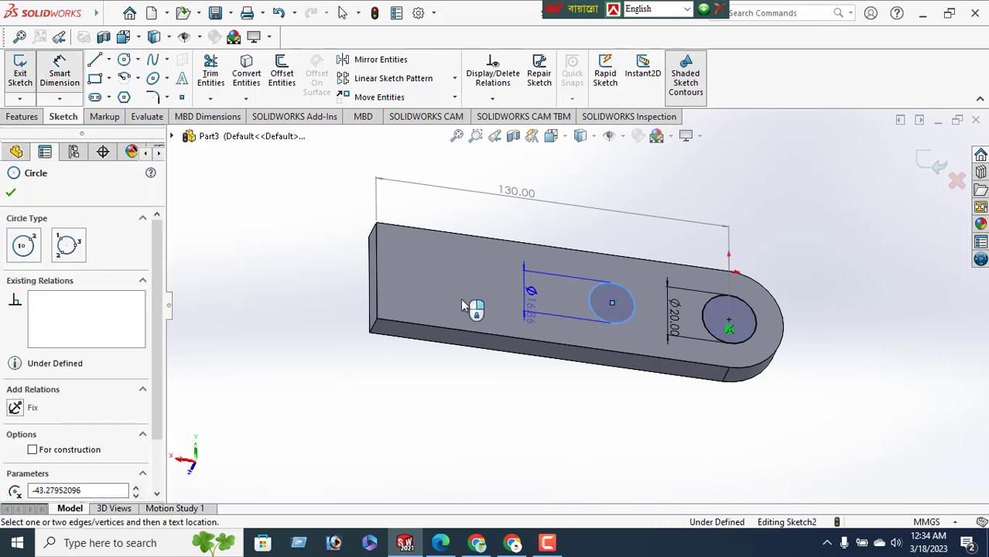
click(430, 302)
text(20)
key(Return)
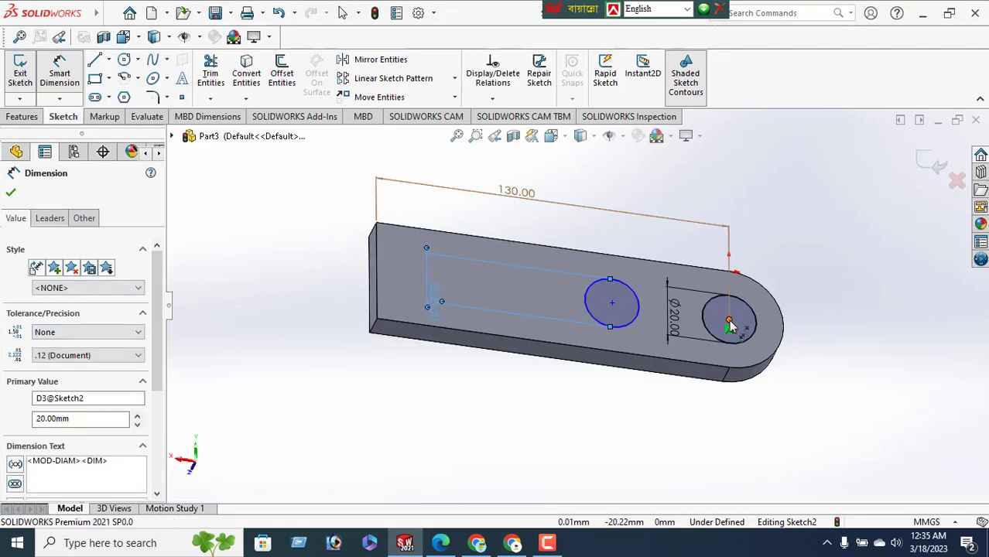
Dimension the centre-to-centre distance between the two circles and set it to 40 mm
click(609, 313)
click(728, 320)
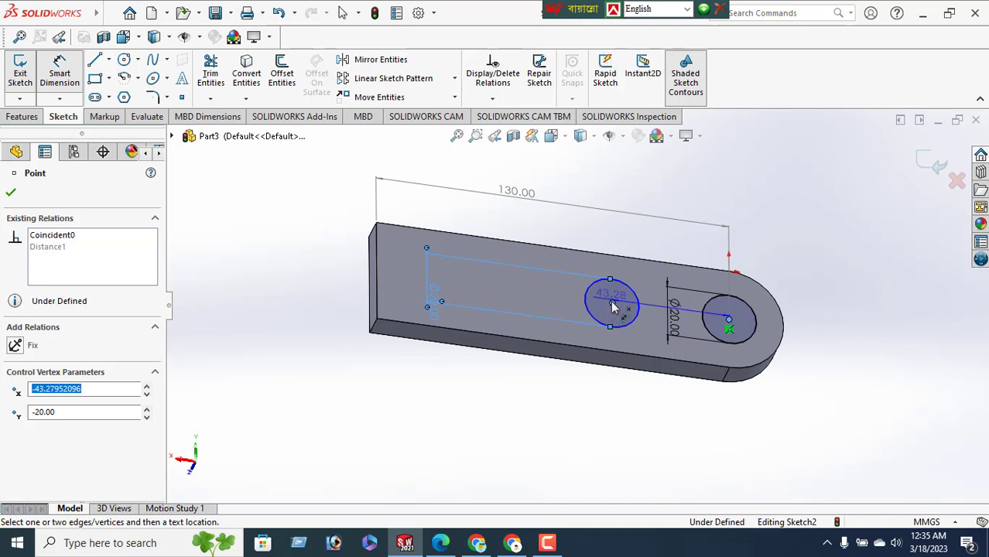
click(660, 245)
text(40)
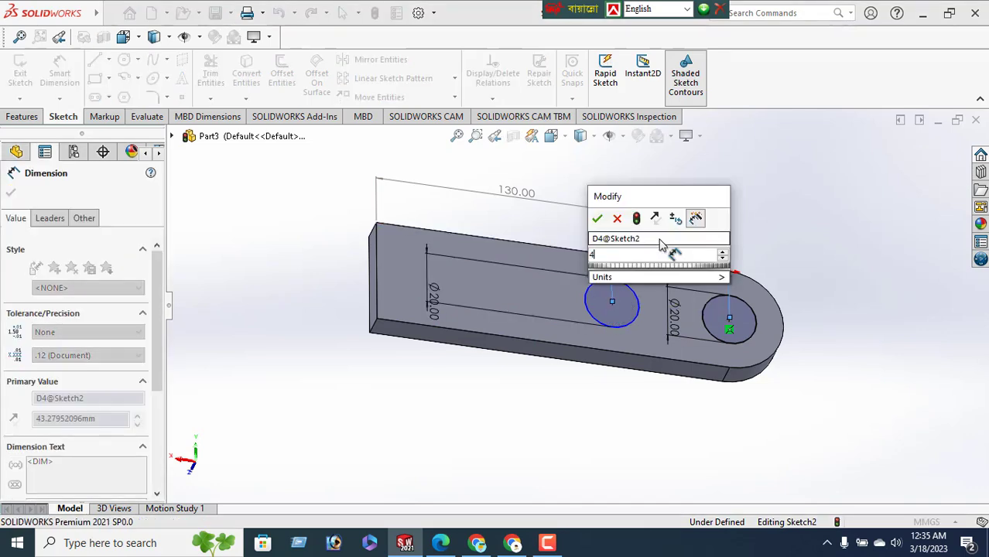
key(Return)
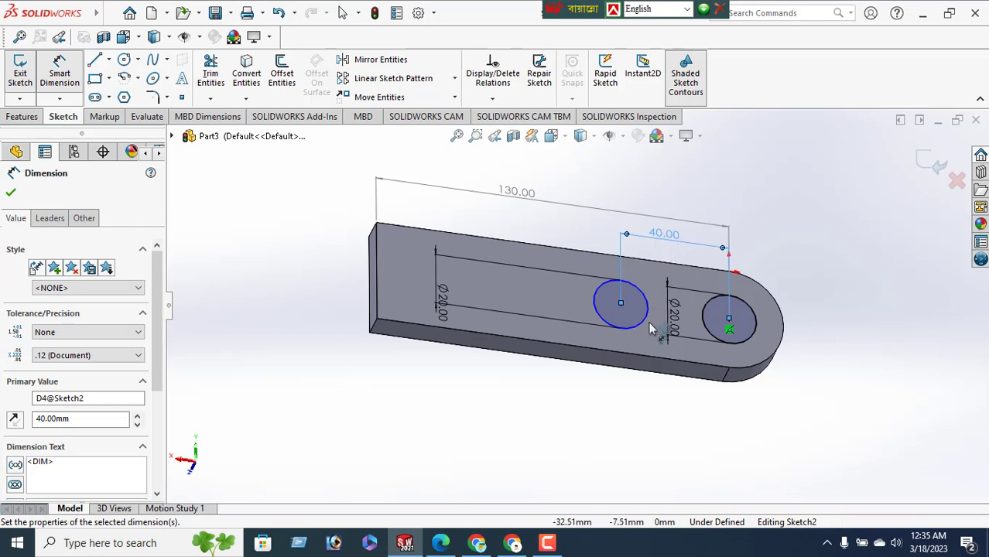
click(11, 193)
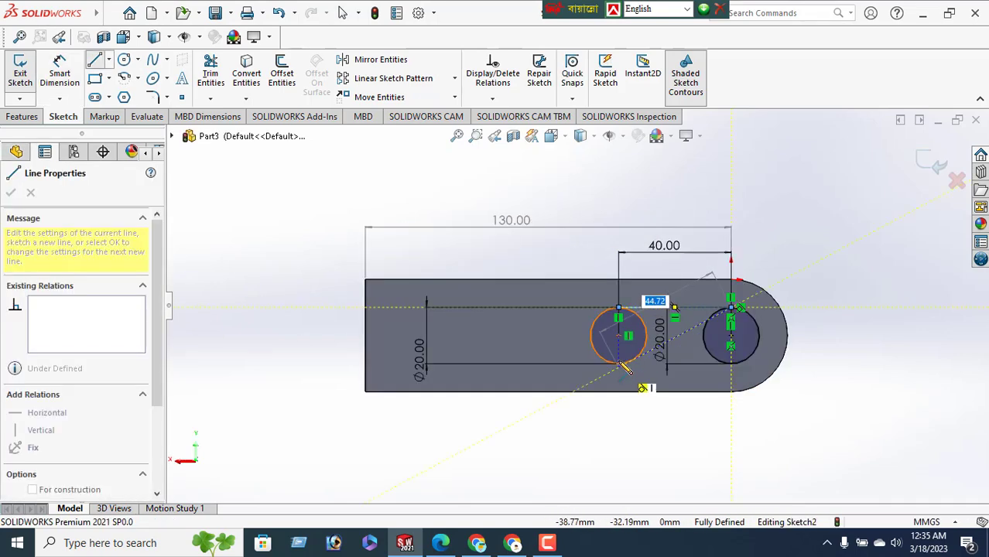
Join the two circles with 40 mm horizontal lines along their upper and lower sides
key(Escape)
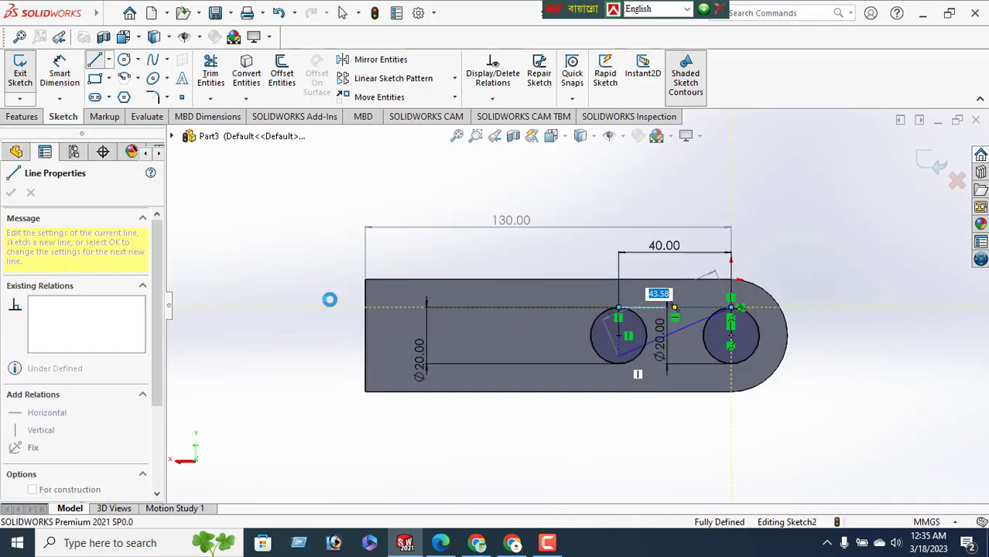
click(95, 63)
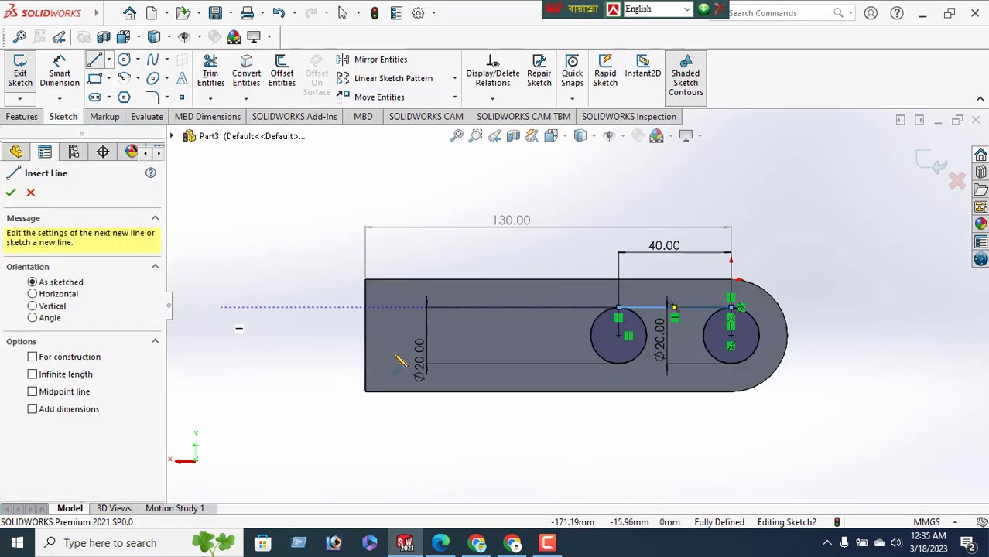
click(618, 363)
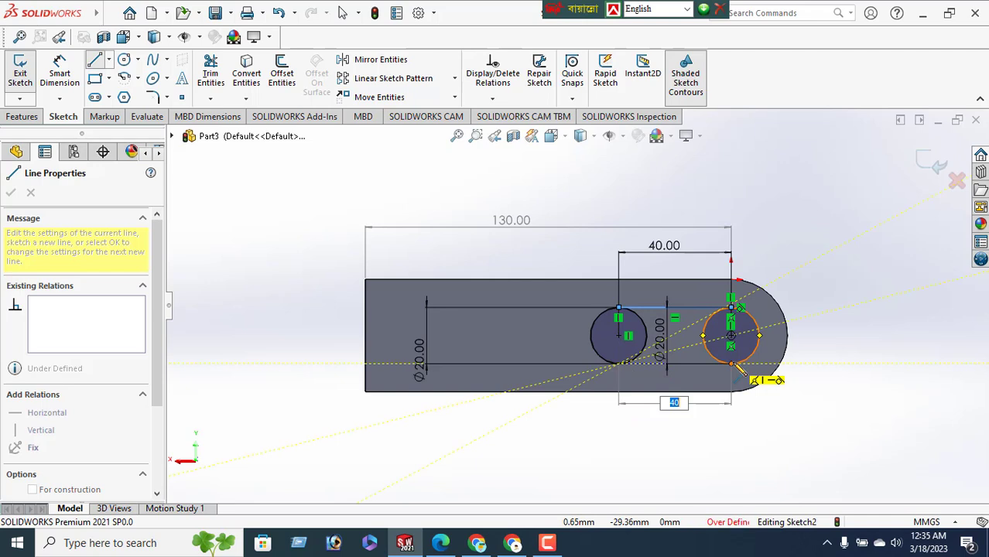
click(735, 366)
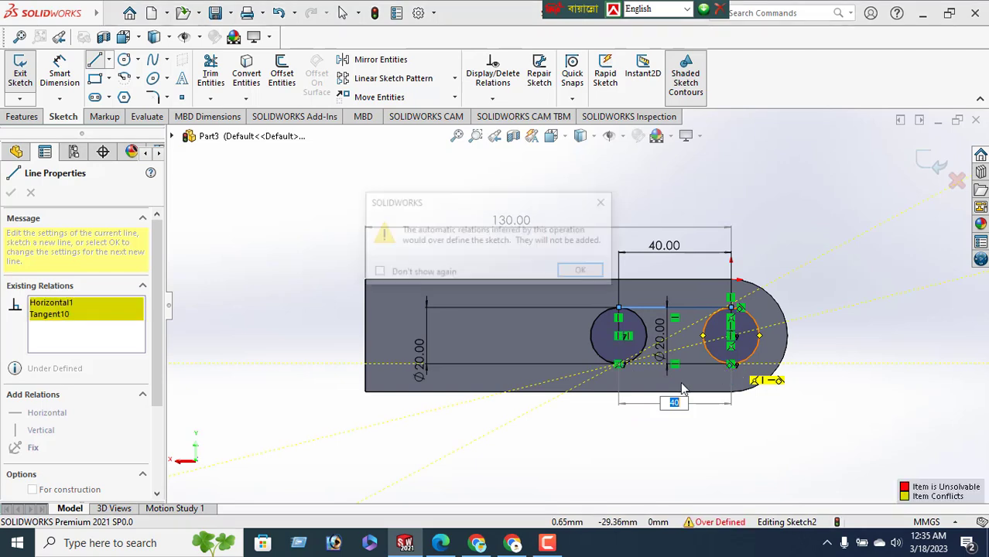
click(584, 274)
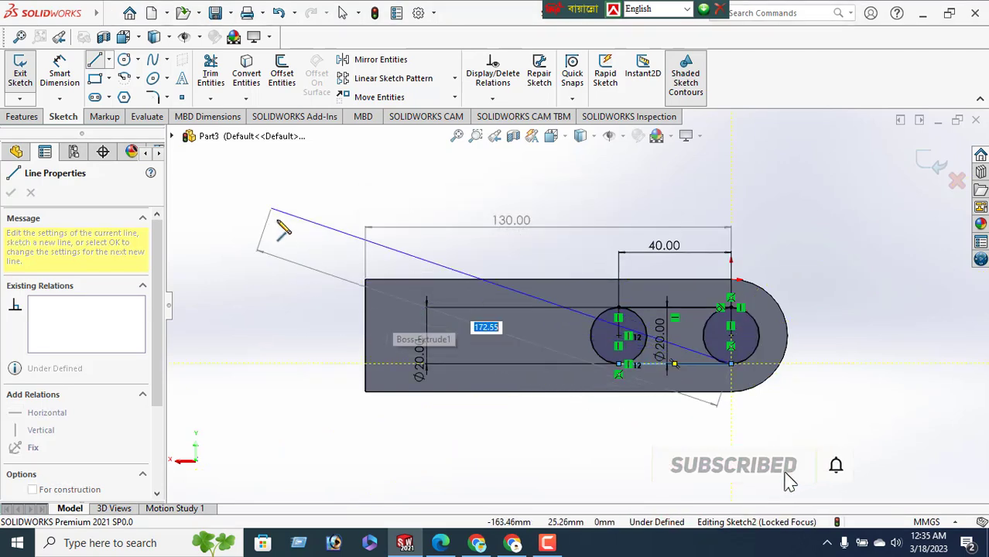
click(270, 316)
key(Escape)
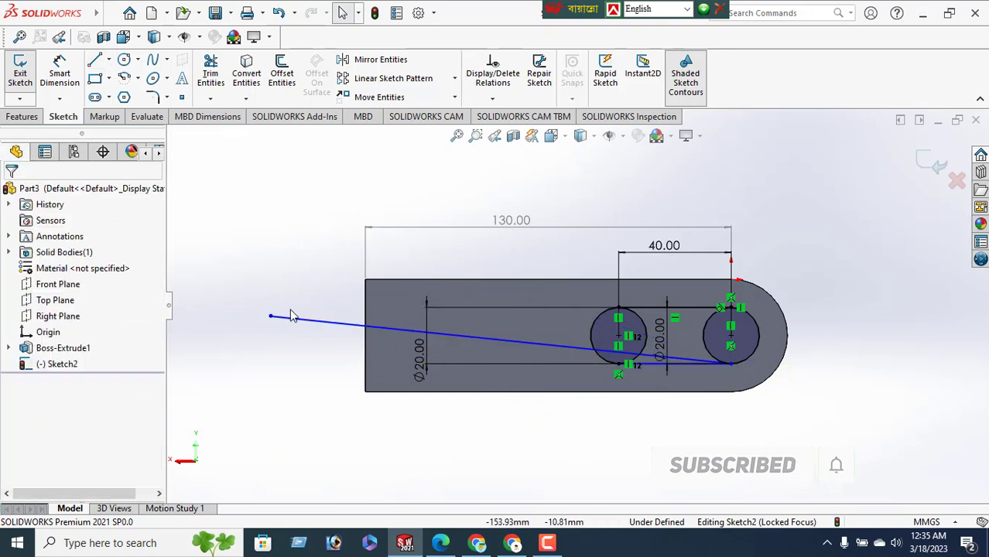
Delete the stray sloping line and trim away the inner halves of both circles to leave the slot outline
click(321, 322)
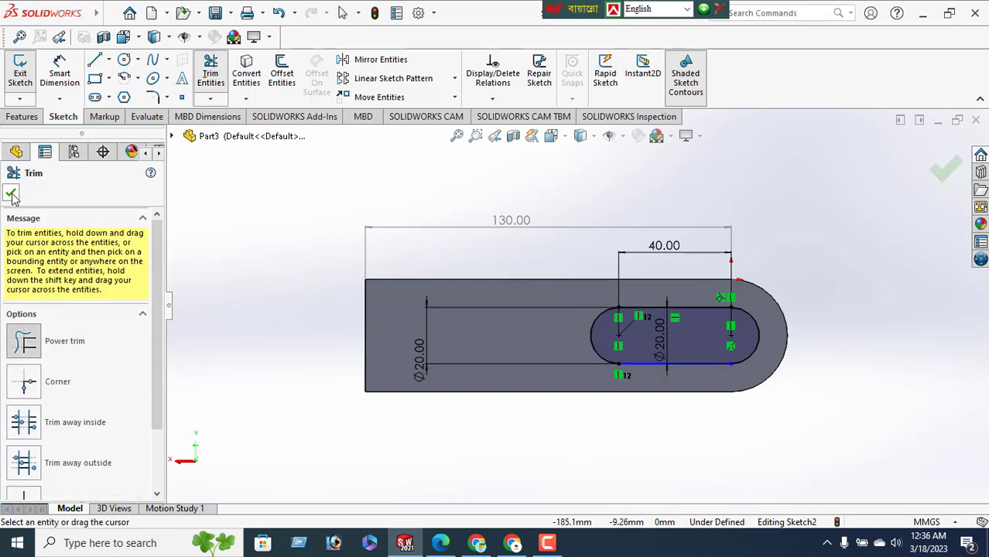
click(11, 195)
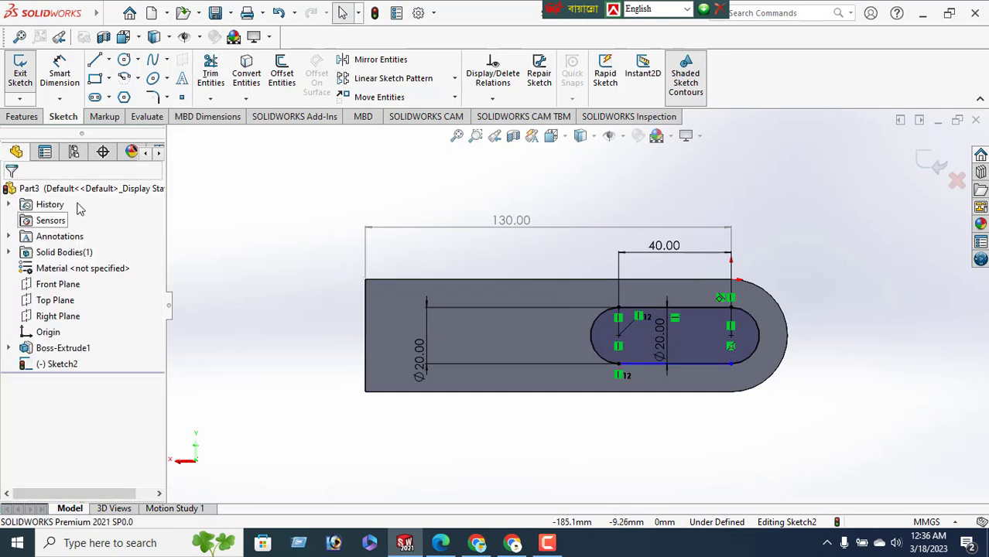
Cut the slot outline through the plate with an Extruded Cut set to Through All
click(11, 118)
click(215, 74)
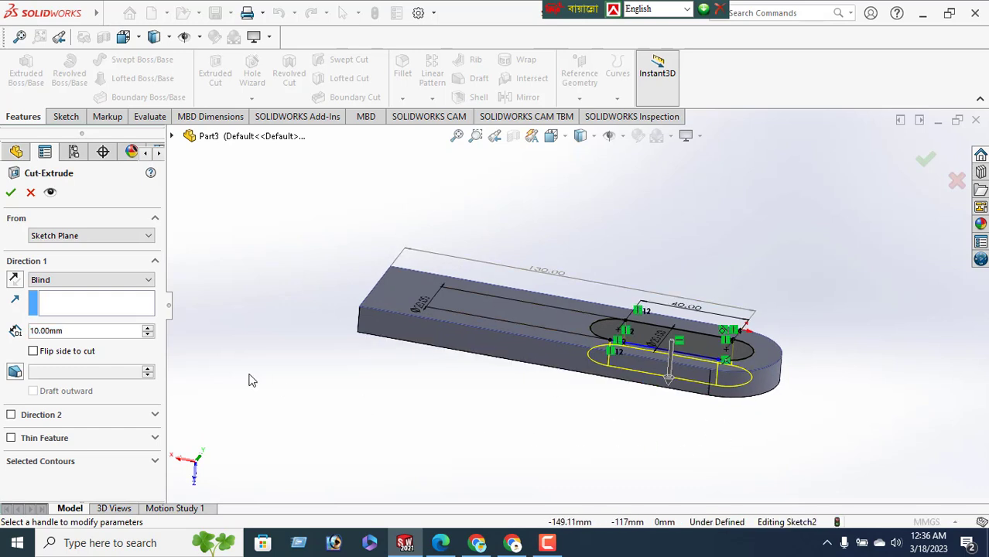
click(72, 280)
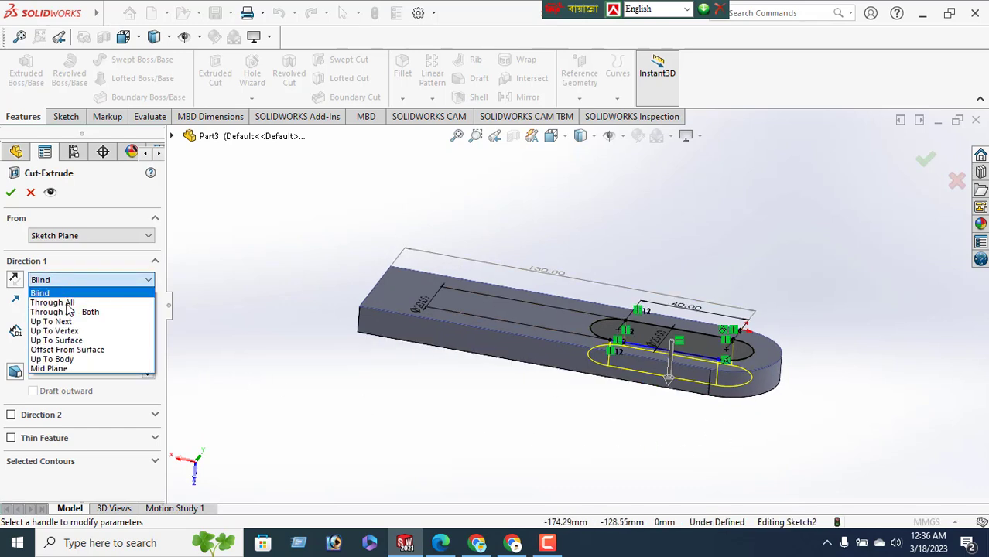
click(67, 295)
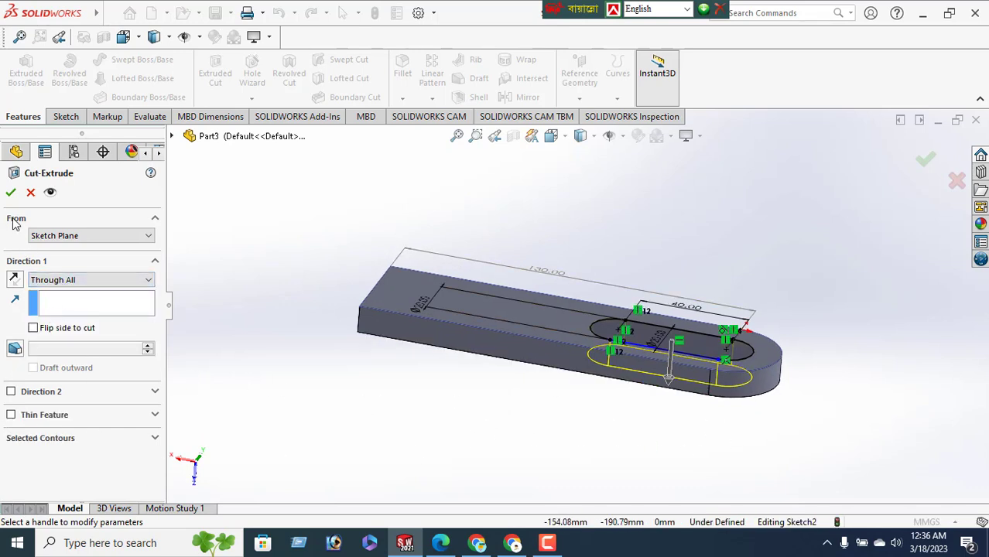
click(9, 193)
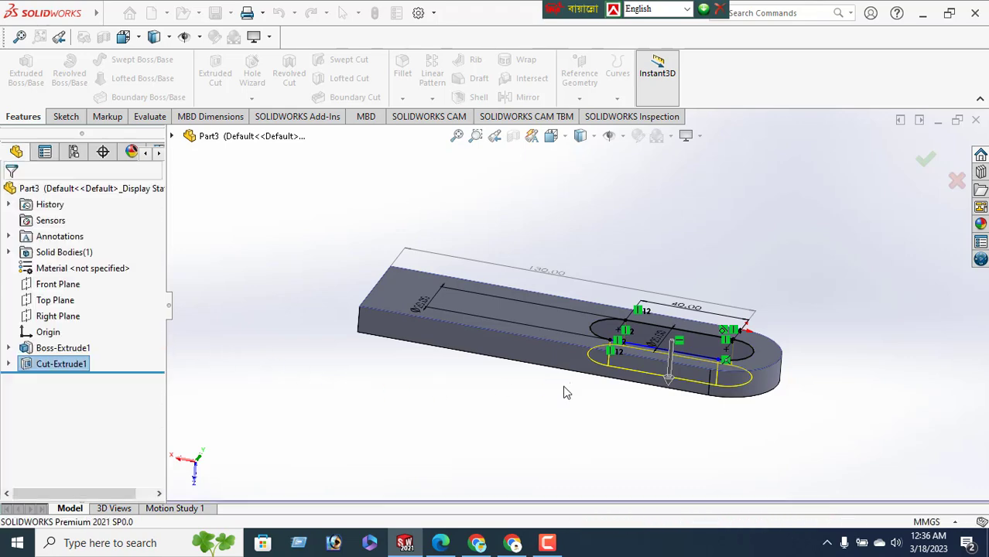
On the plate's front face, sketch a corner rectangle starting from the lower corner of the straight end and running along the lower edge
middle_drag(603, 424, 779, 349)
click(460, 255)
middle_drag(254, 353, 241, 305)
middle_drag(635, 344, 660, 407)
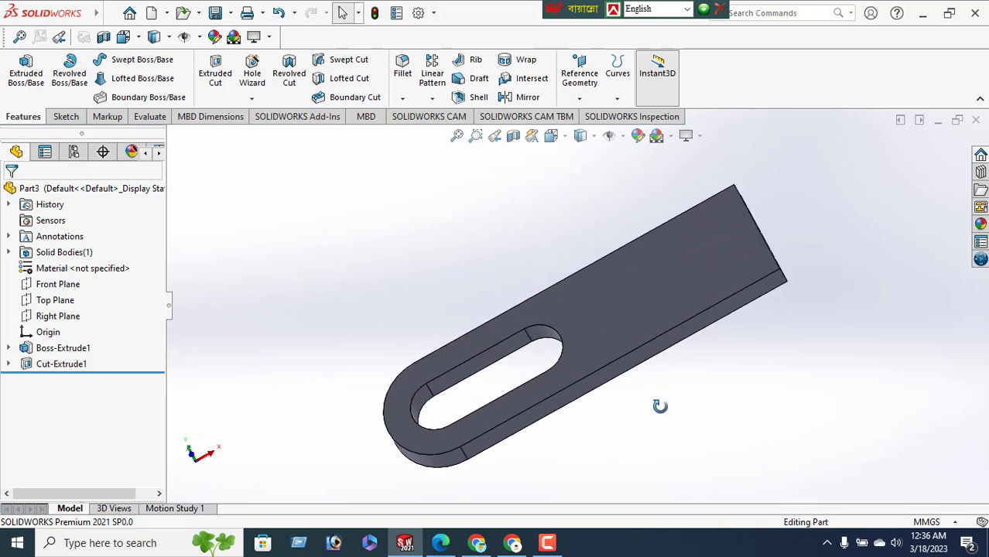
click(668, 287)
click(797, 245)
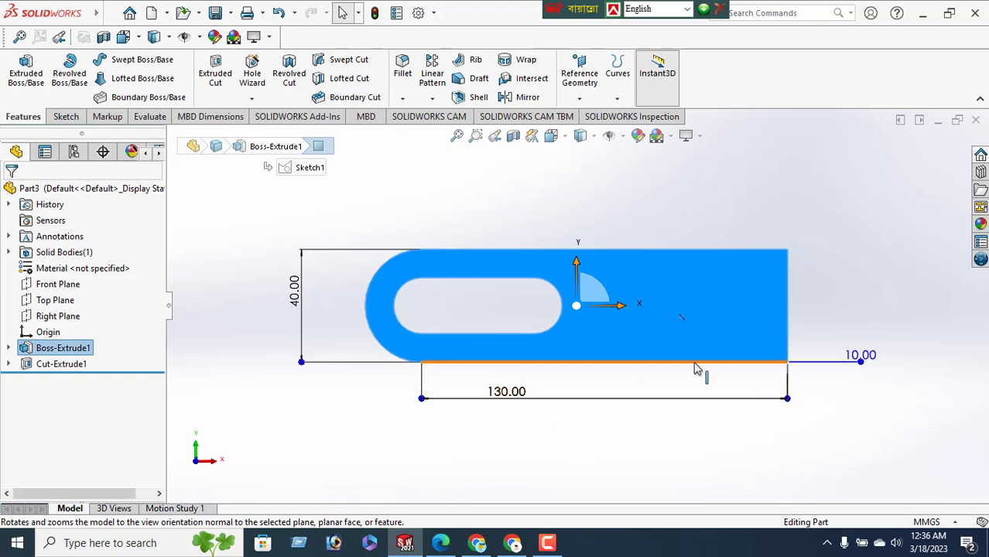
click(66, 116)
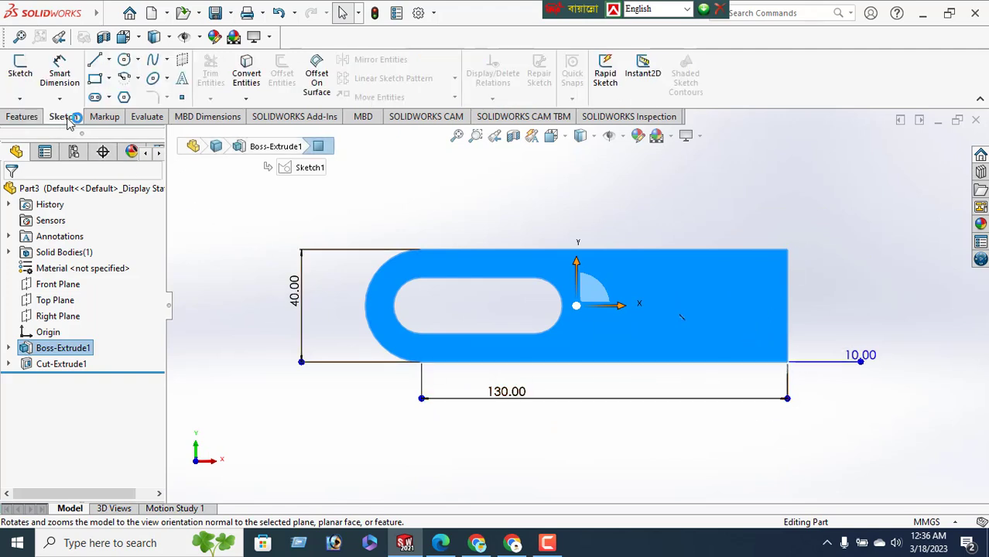
click(109, 79)
click(117, 98)
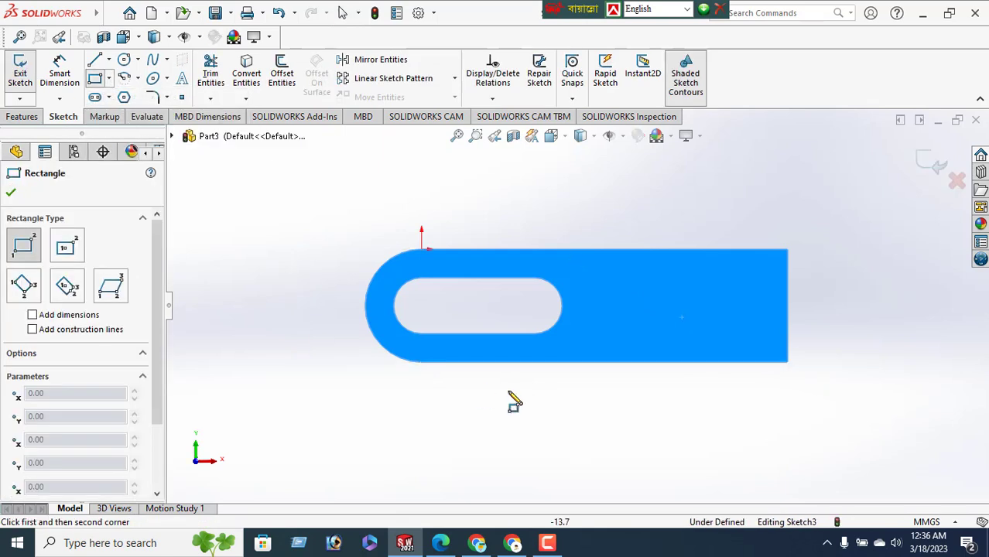
click(788, 362)
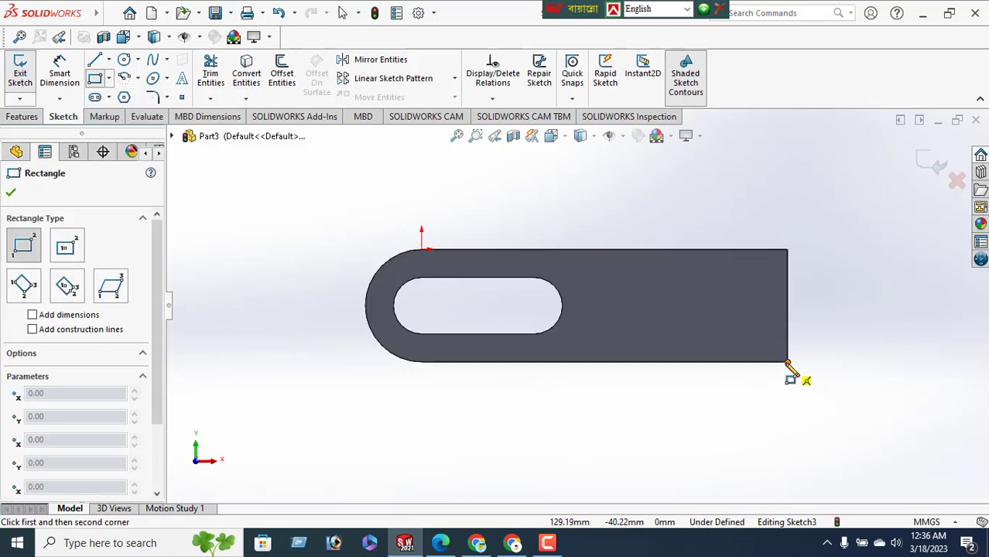
click(703, 367)
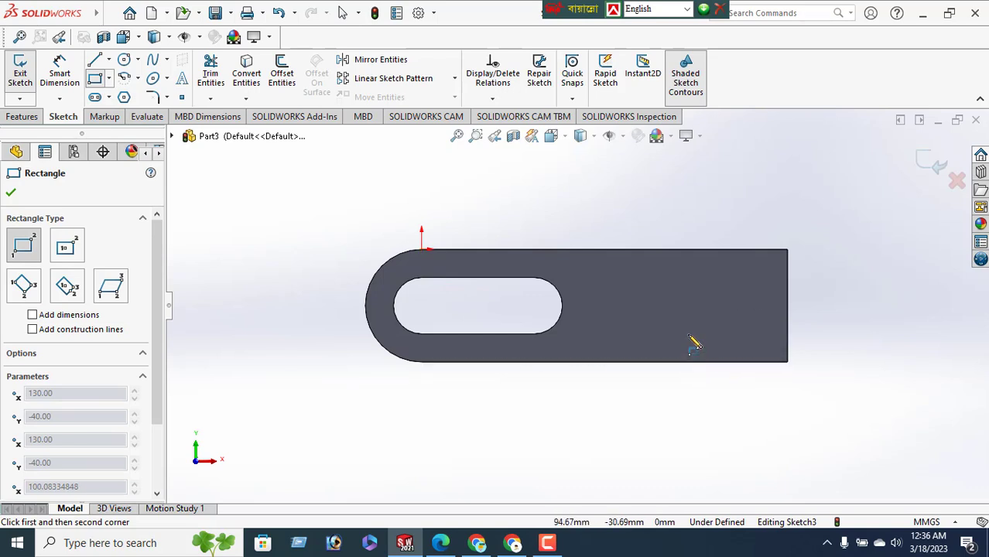
click(787, 362)
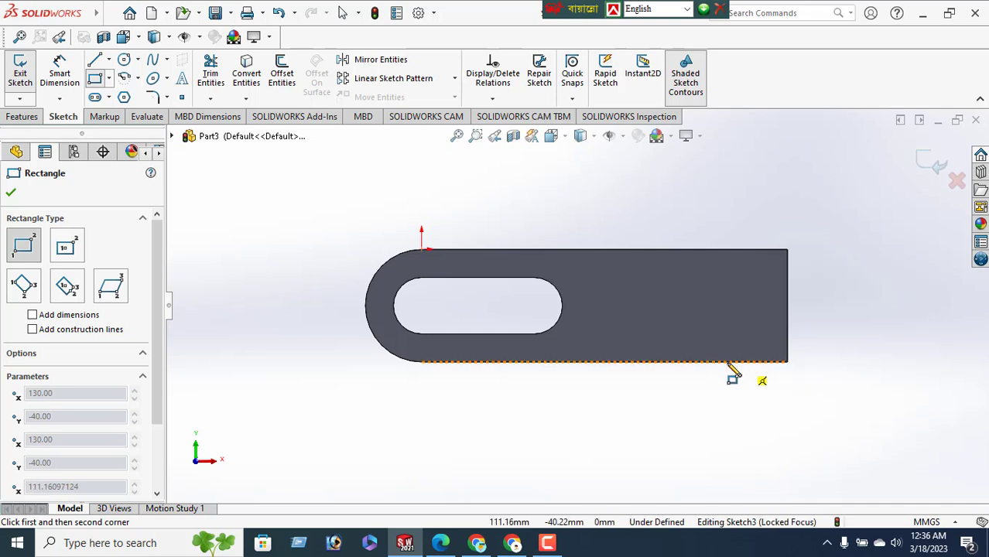
click(658, 349)
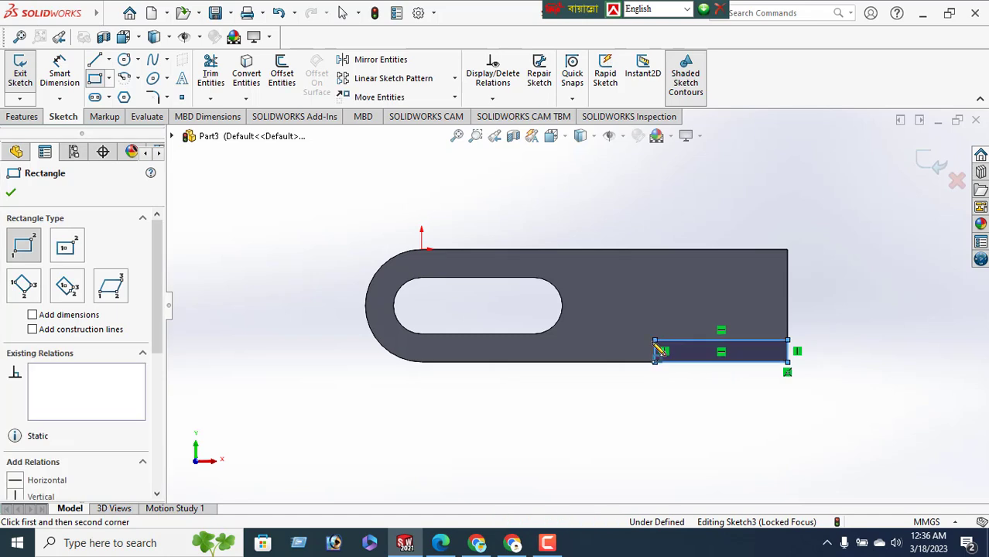
Sketch a second corner rectangle about 38 by 9 mm from the straight end's upper corner, running along the plate's upper edge
click(788, 250)
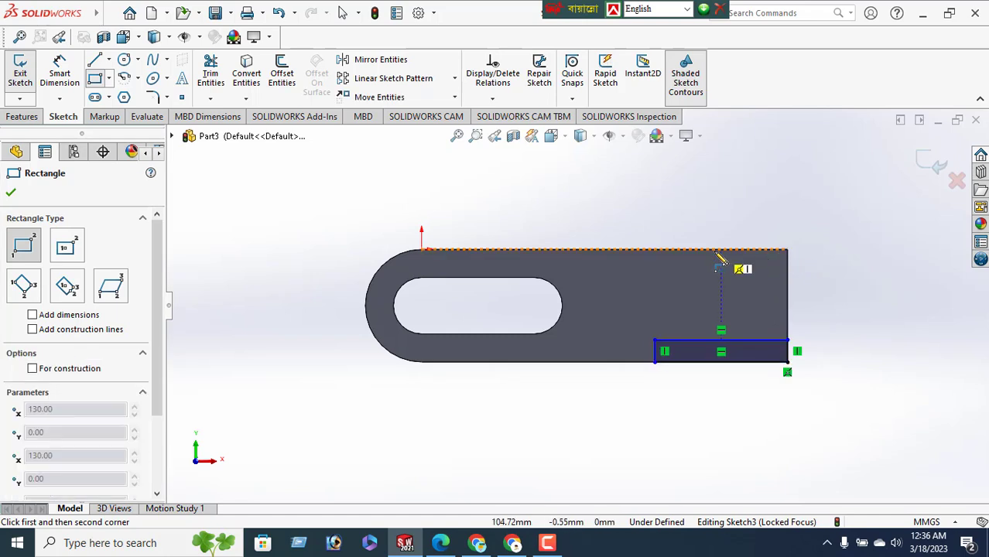
click(680, 274)
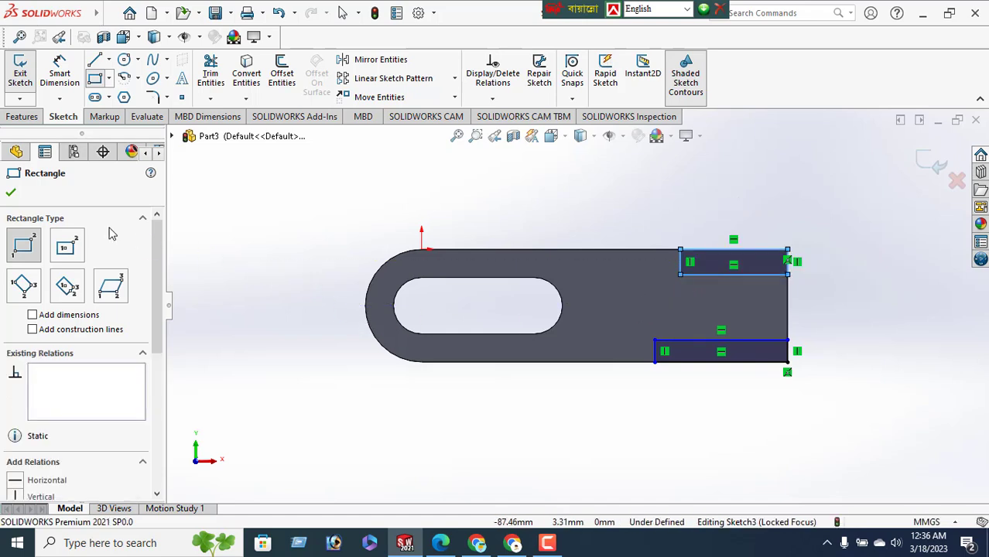
click(7, 195)
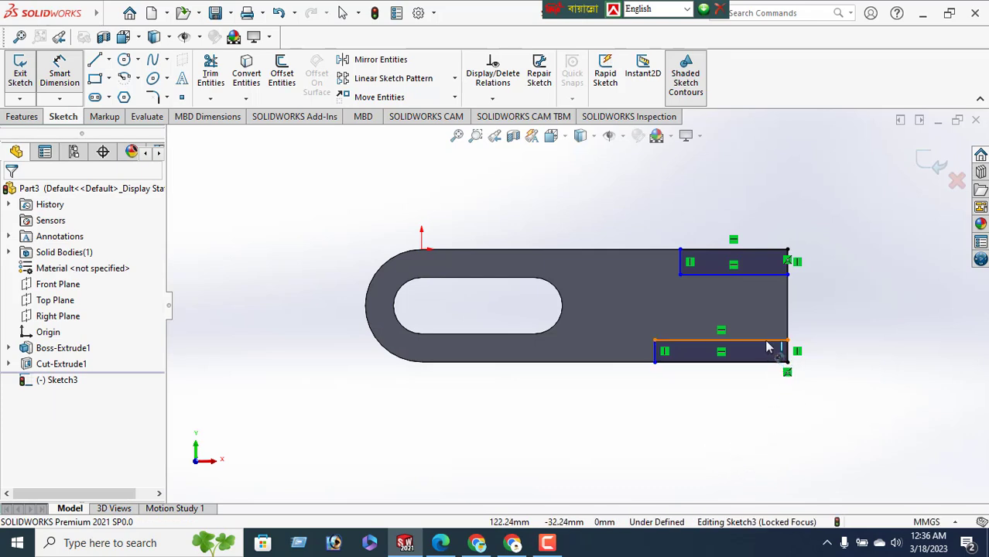
Dimension the height of the rectangle along the lower edge as 10 mm
click(768, 348)
click(762, 361)
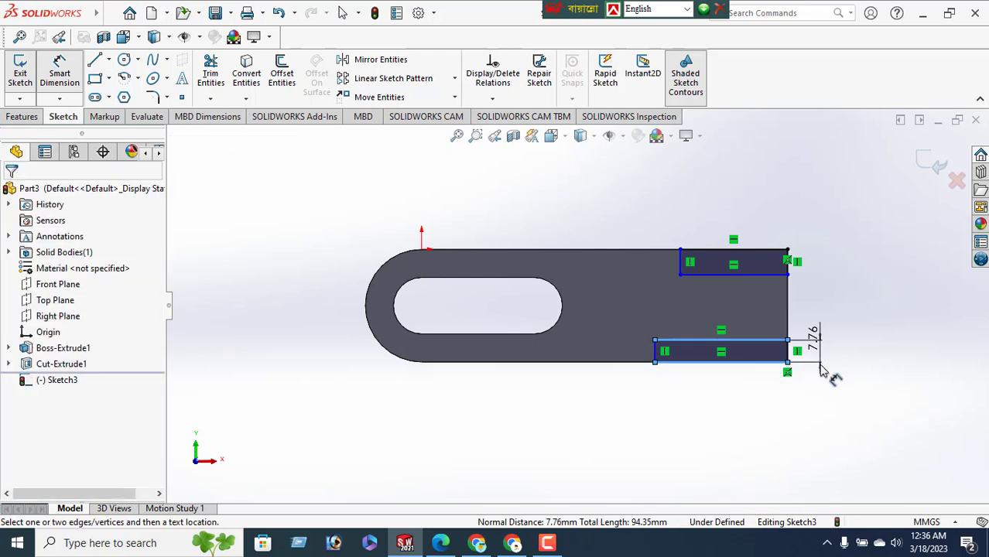
click(817, 369)
text(10)
key(Return)
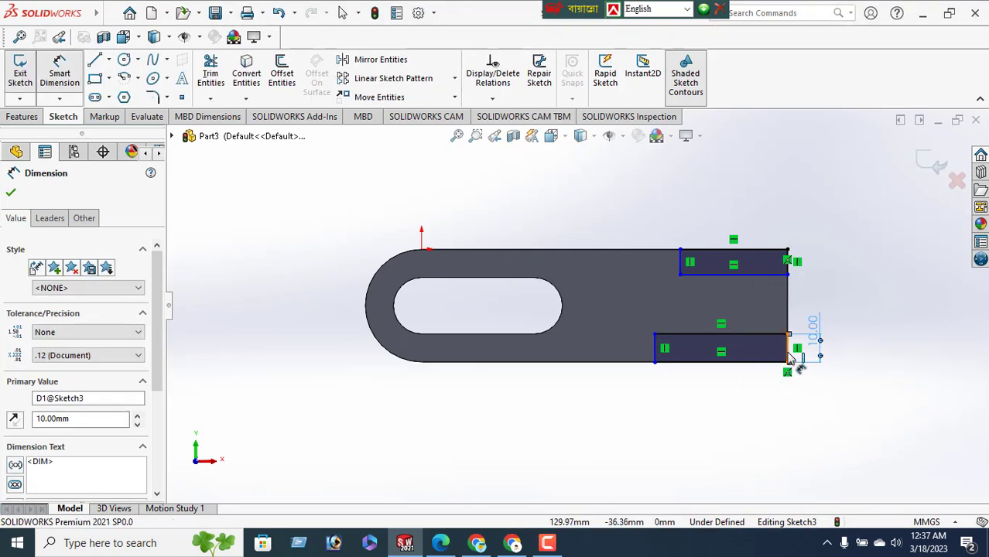
Dimension the lower rectangle's length as 50 mm, checking the value against the exercise drawing in the PDF
click(657, 356)
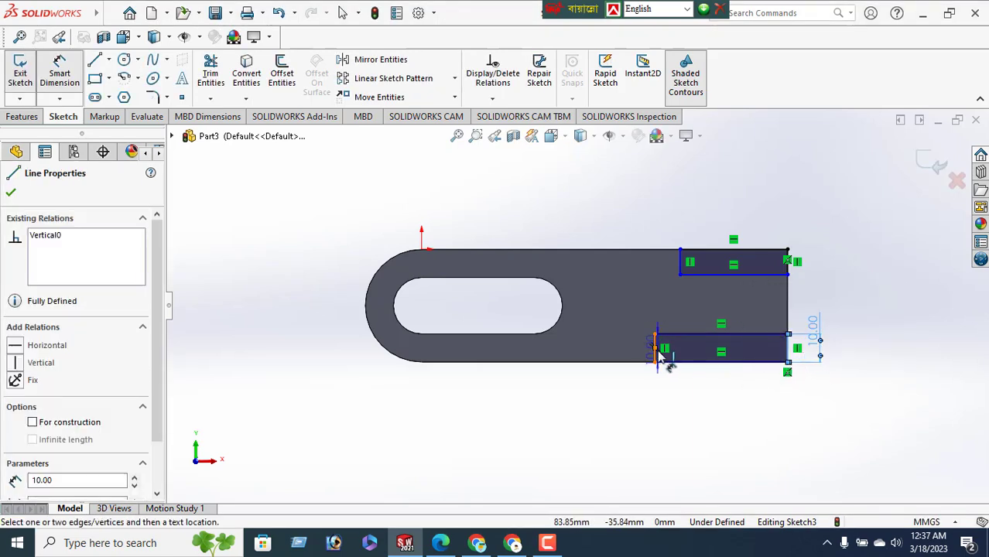
click(726, 416)
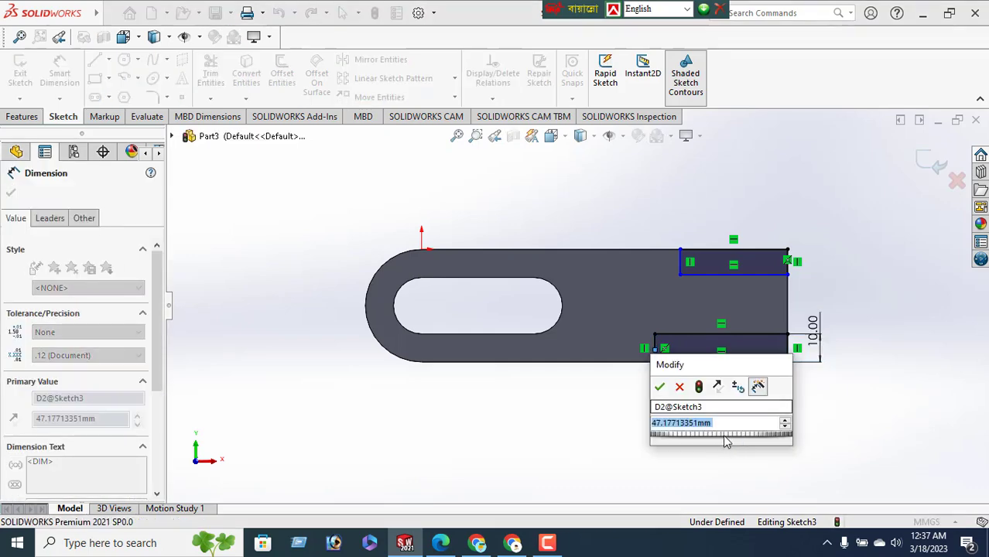
click(443, 545)
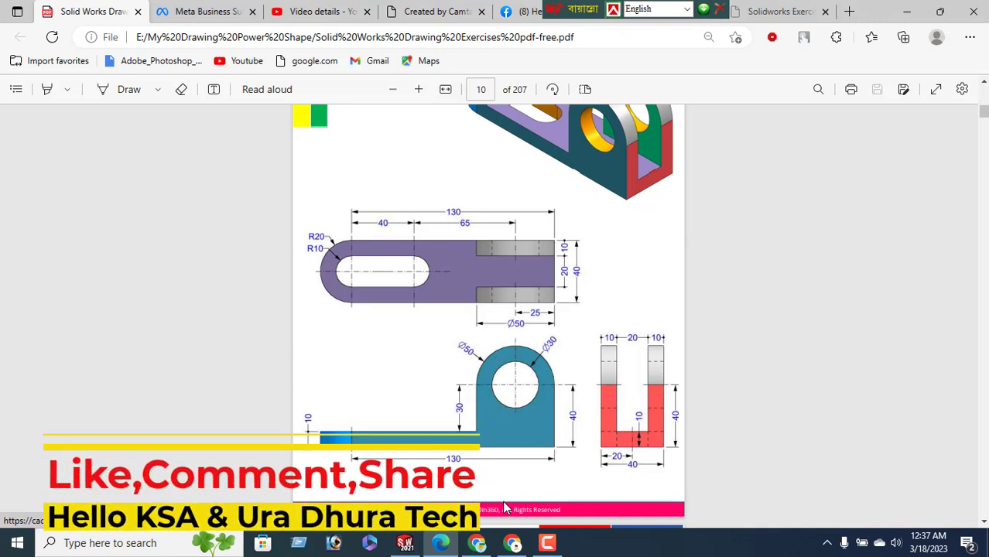
click(403, 544)
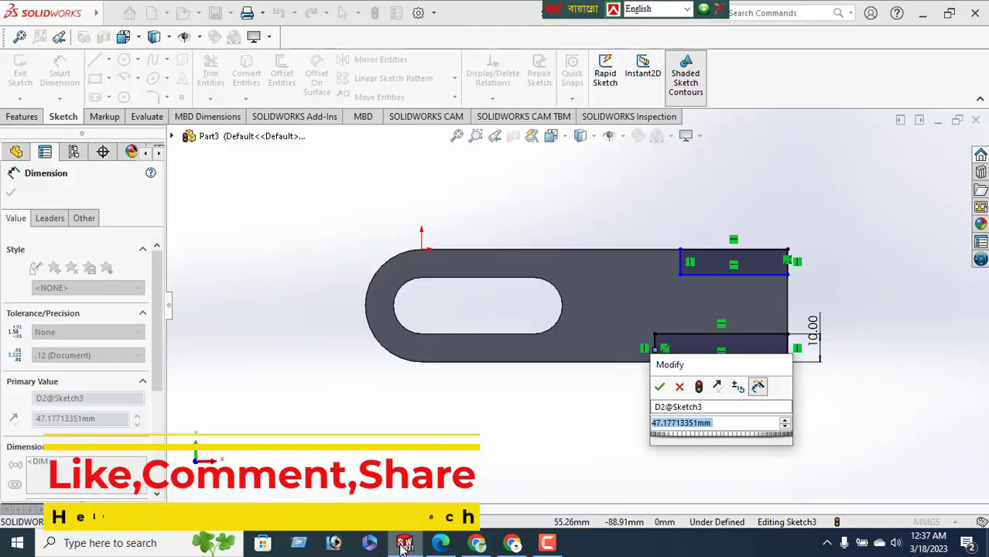
text(50)
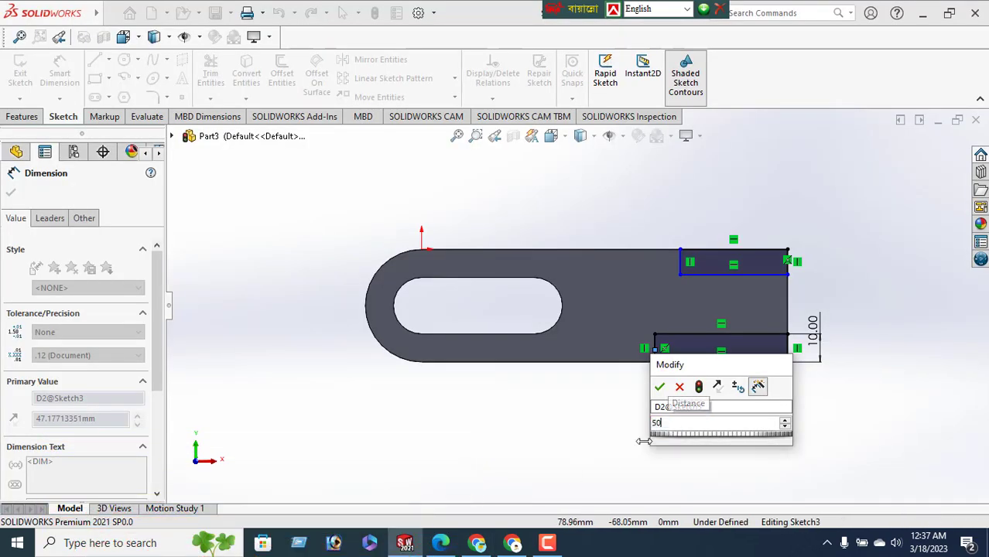
key(Return)
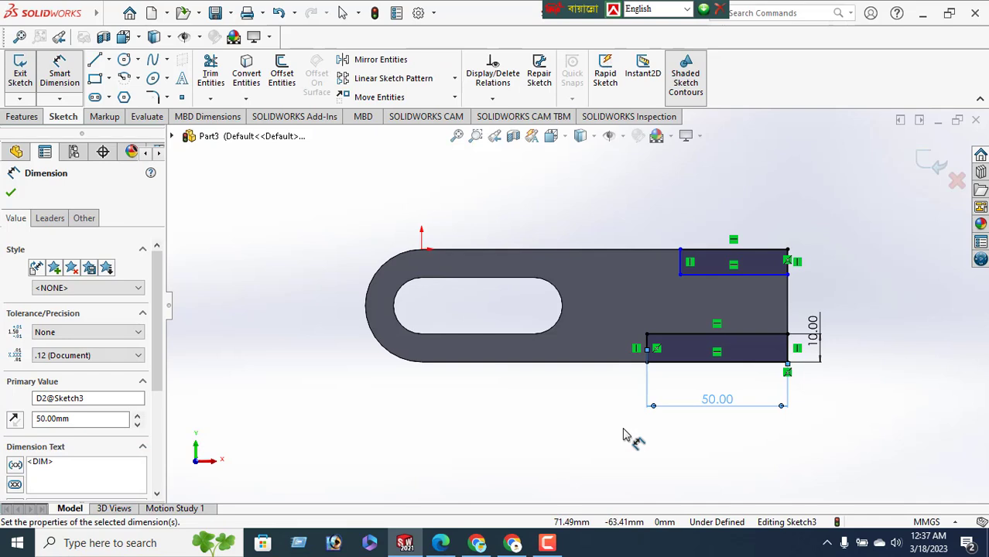
click(11, 194)
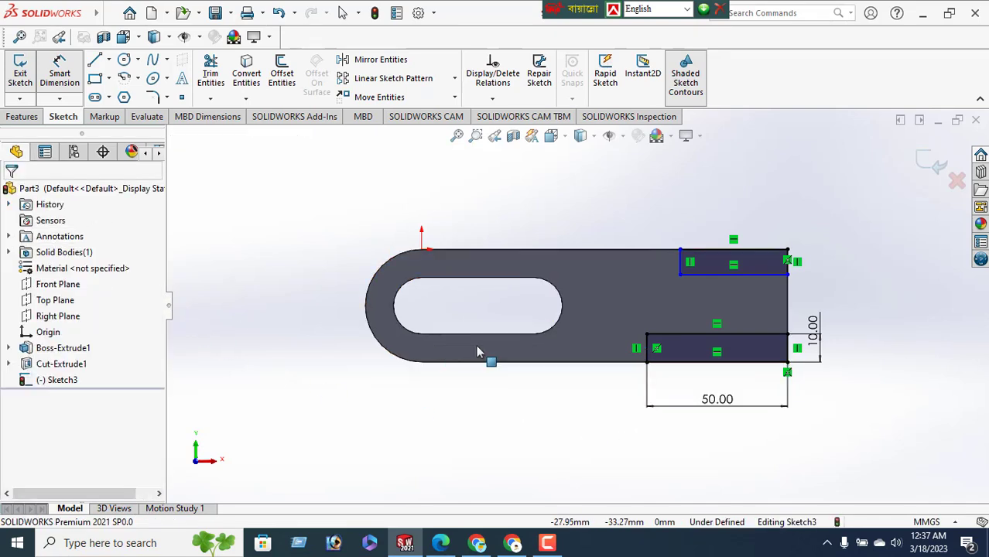
Dimension the height of the rectangle along the upper edge as 10 mm
click(76, 78)
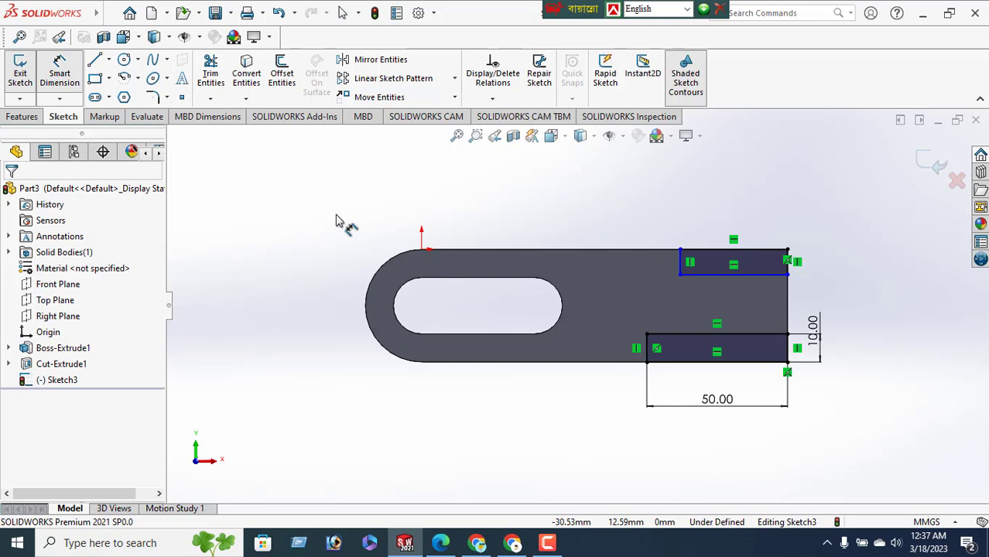
click(767, 273)
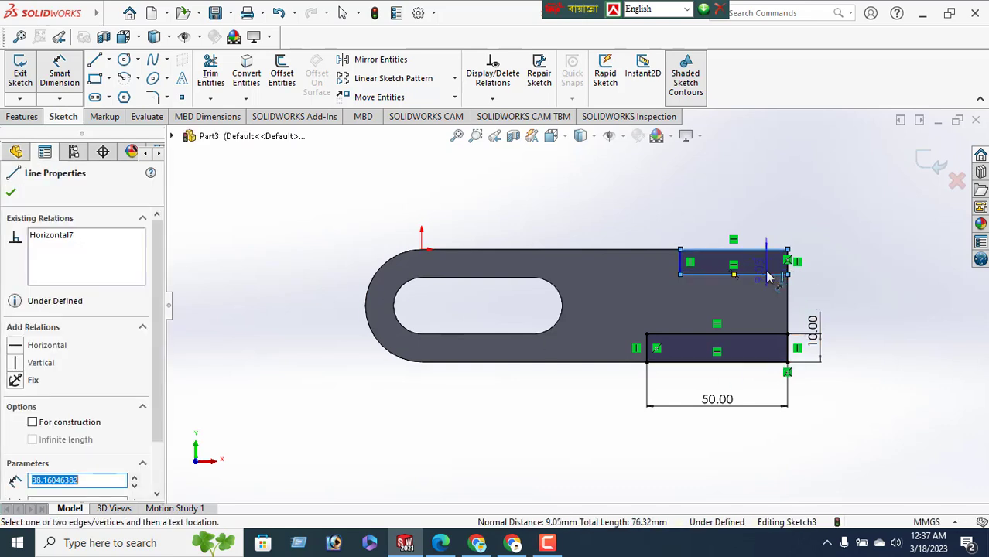
click(840, 272)
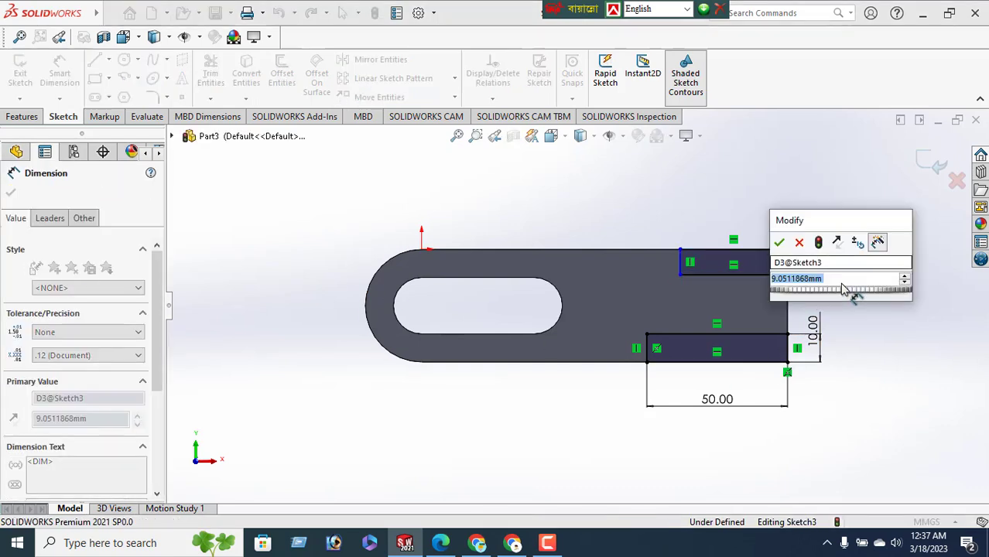
text(10)
key(Return)
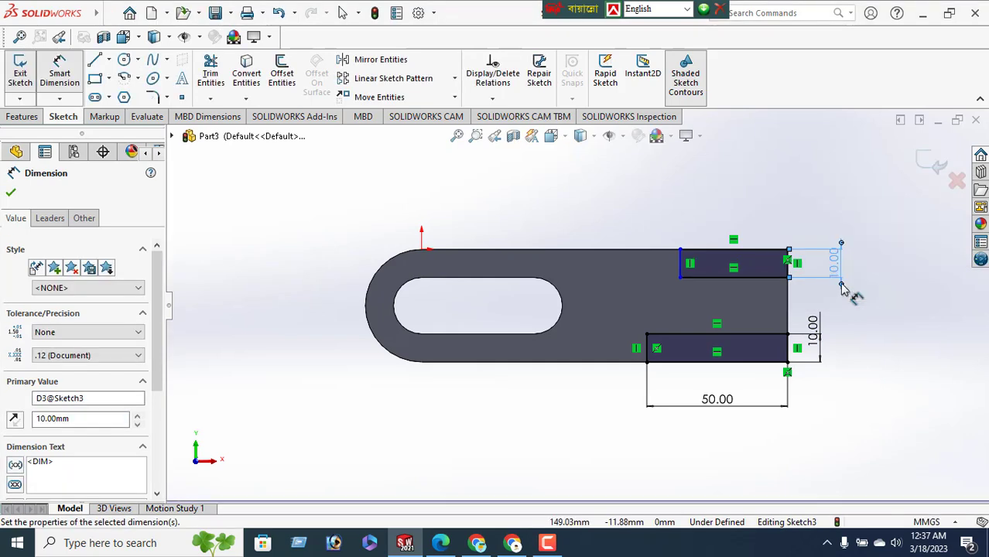
Dimension the upper rectangle's length as 50 mm
click(680, 267)
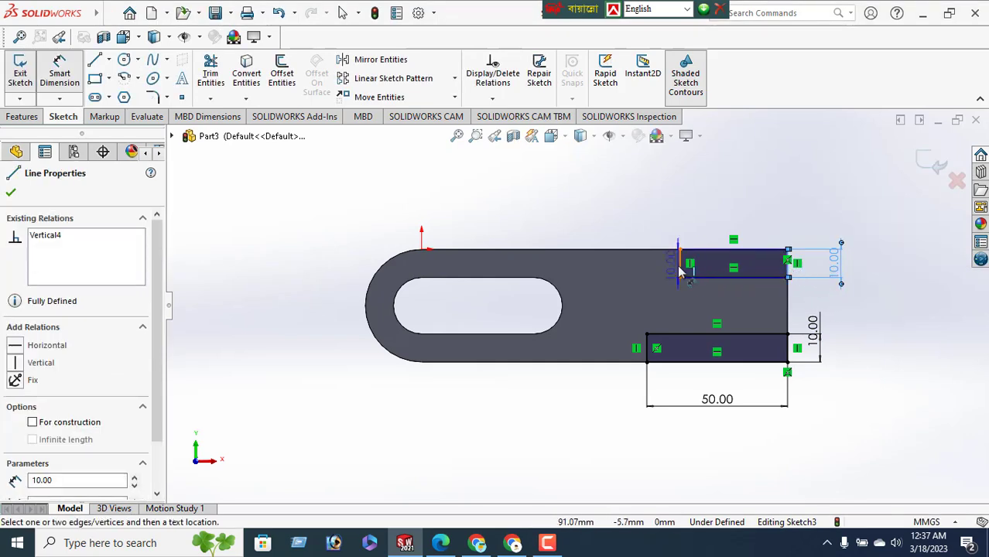
click(679, 267)
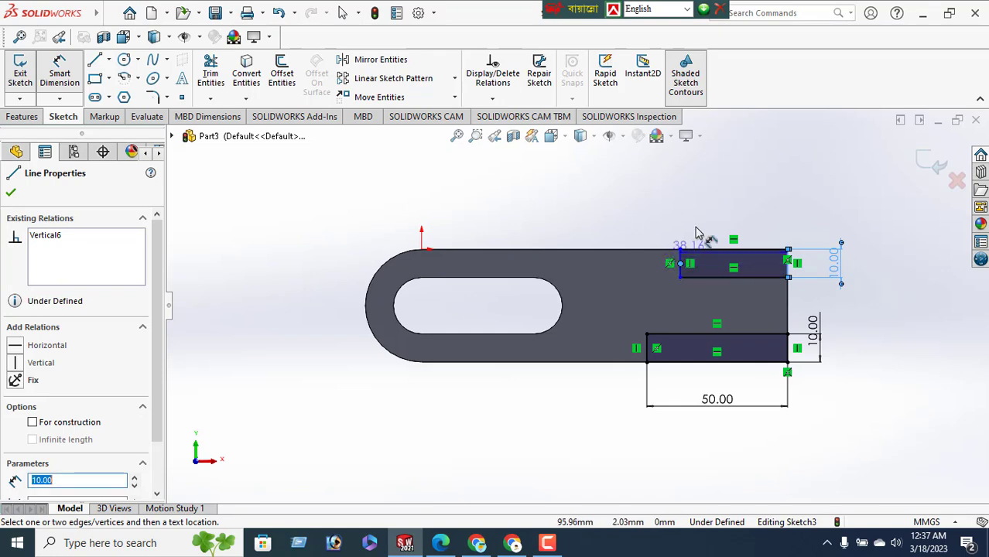
click(703, 204)
text(50)
key(Return)
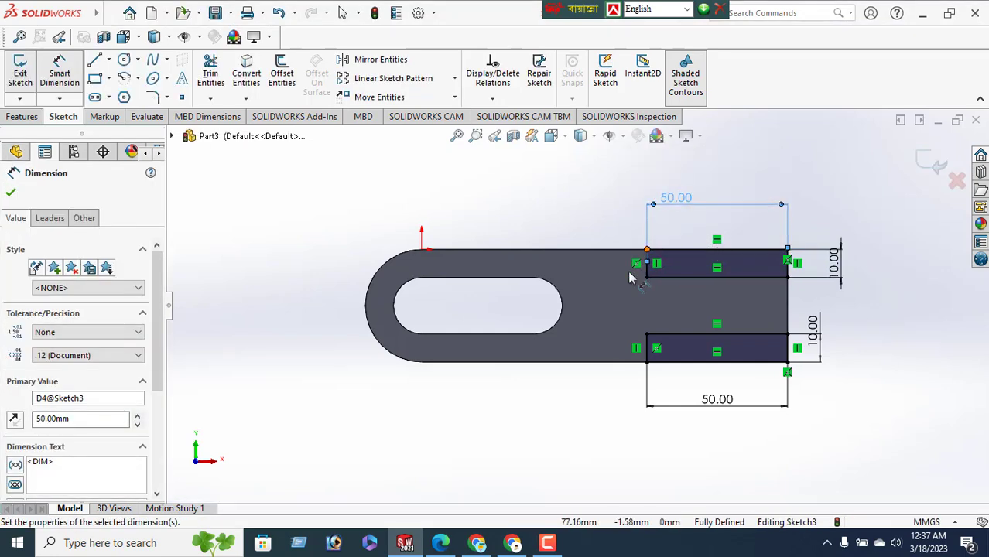
click(11, 195)
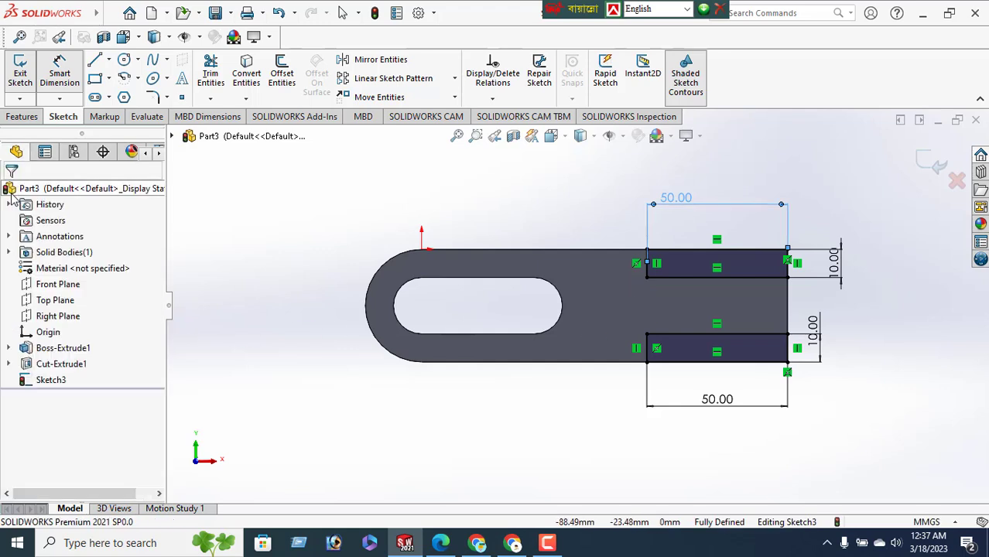
Check the upright height in the exercise PDF and extrude both rectangles as a Blind boss 30 mm up from the plate
middle_drag(435, 360, 425, 184)
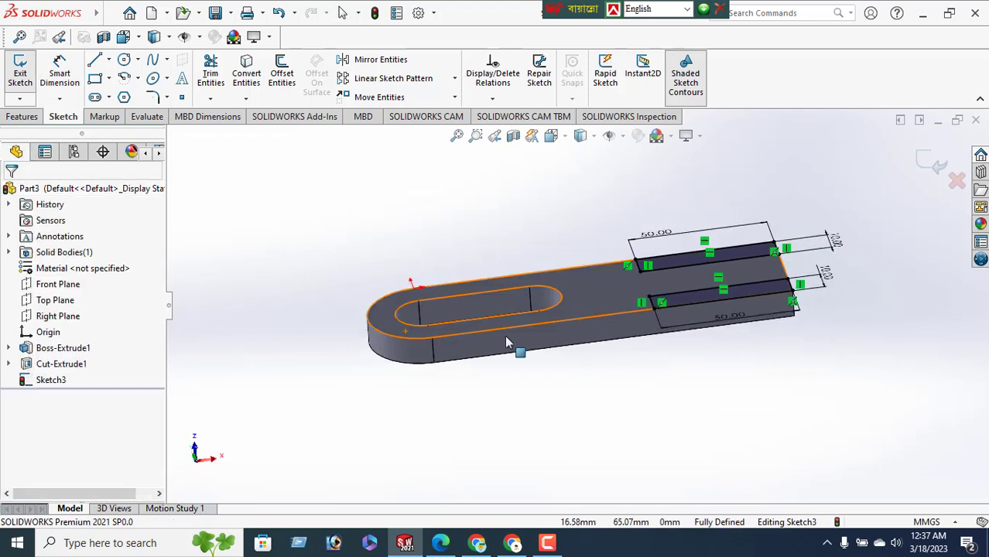
click(441, 543)
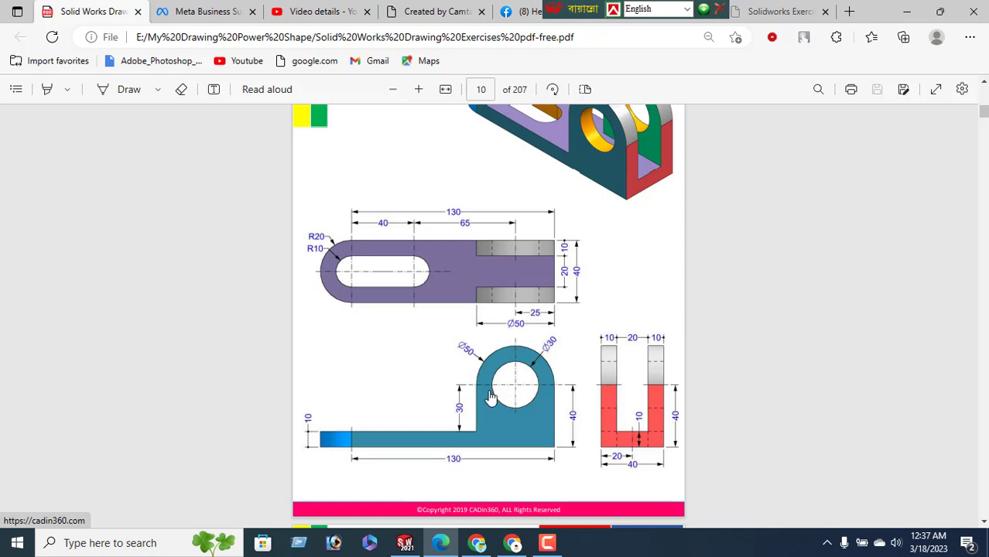
click(406, 542)
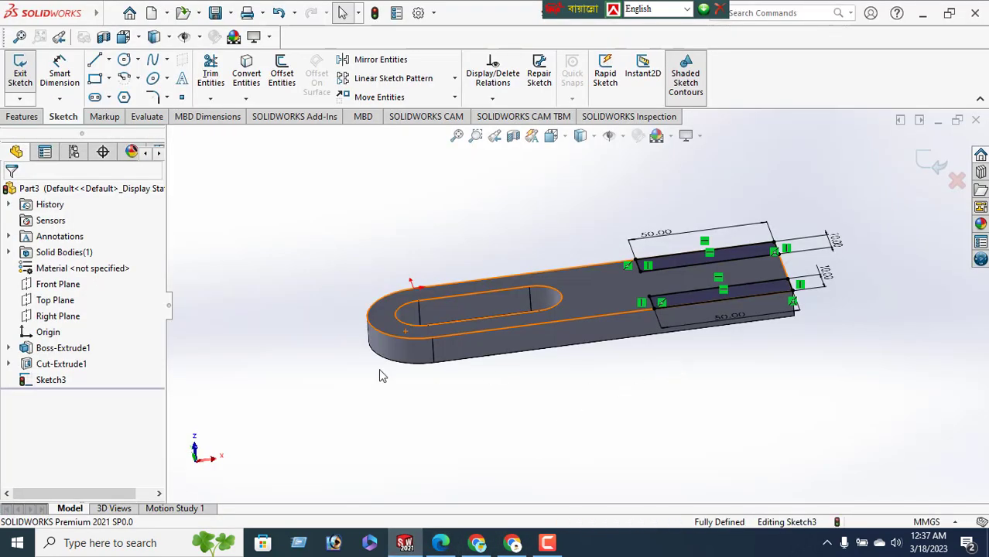
click(21, 116)
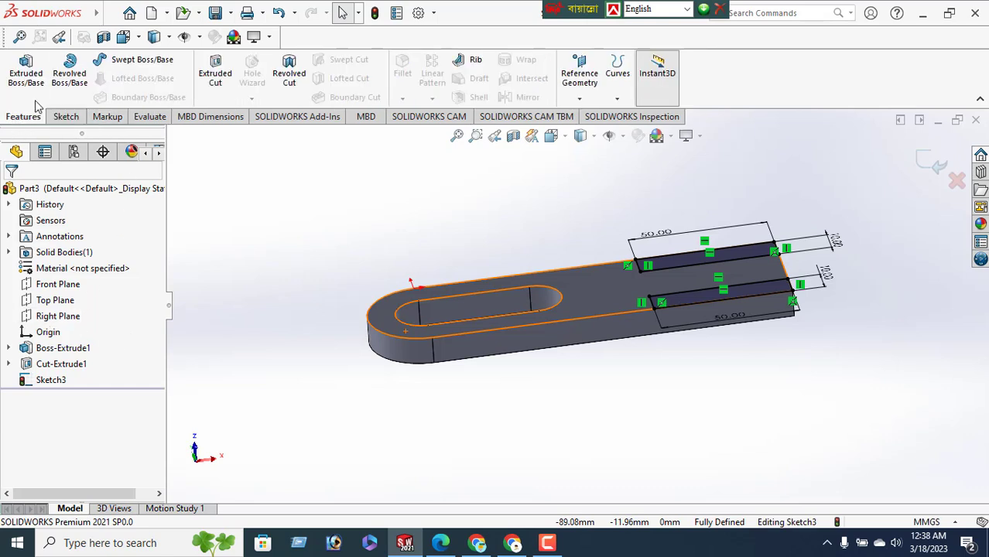
click(26, 77)
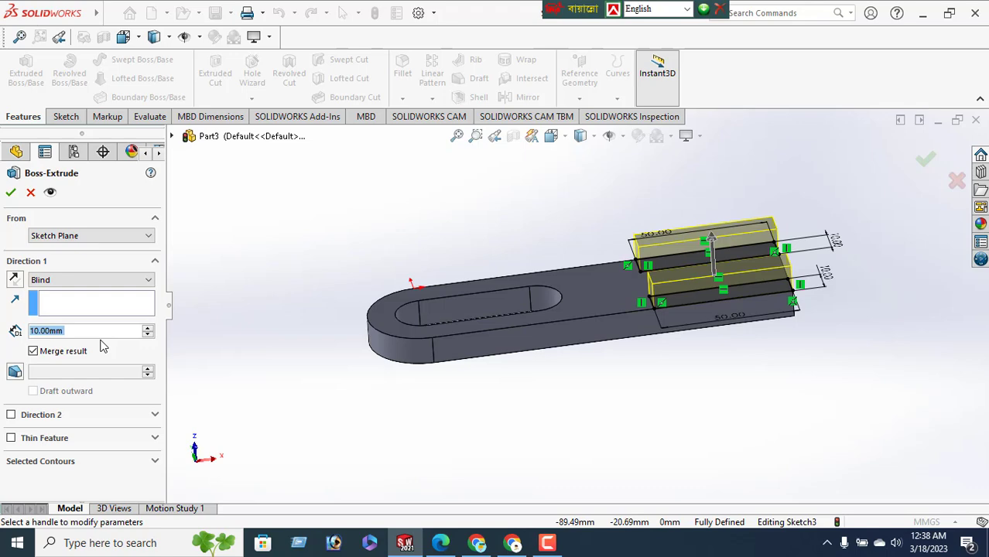
text(30)
key(Return)
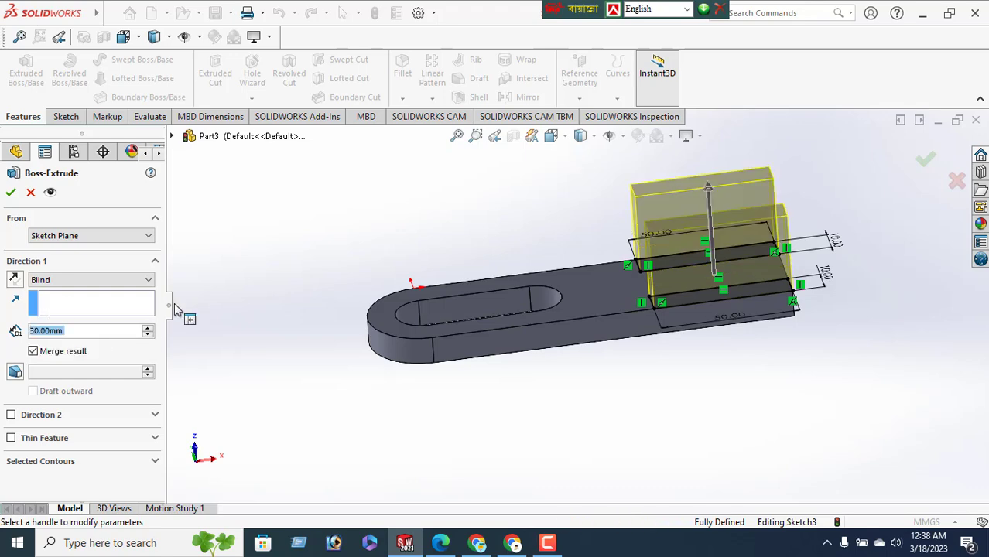
click(10, 194)
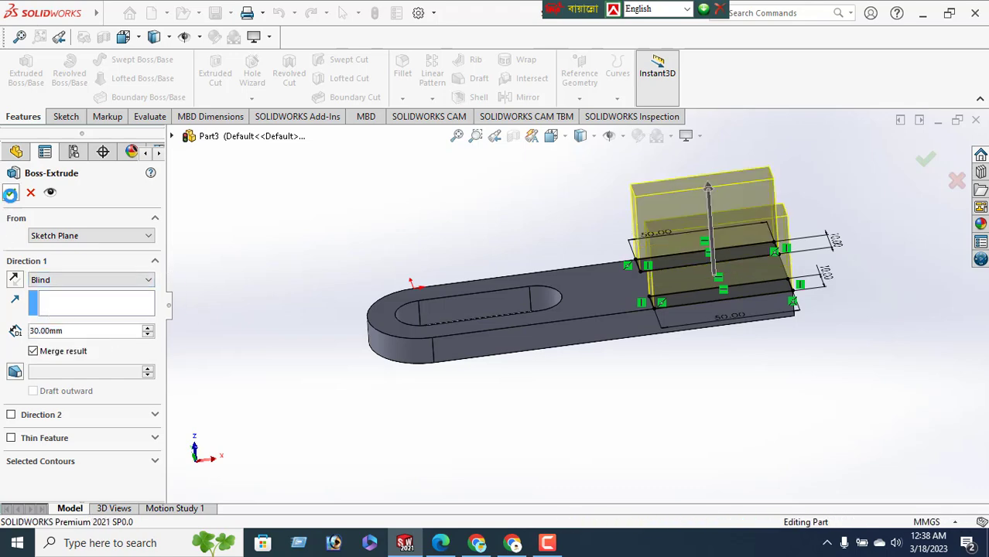
On the outer side face of the near upright, sketch a 50 mm diameter circle centred on the midpoint of its upper edge
middle_drag(628, 282, 509, 310)
click(498, 284)
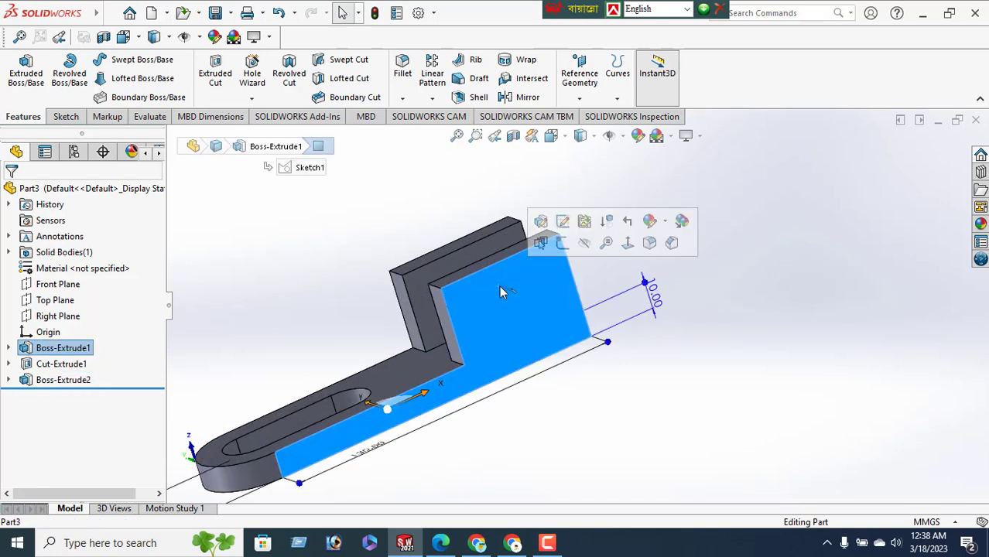
click(627, 245)
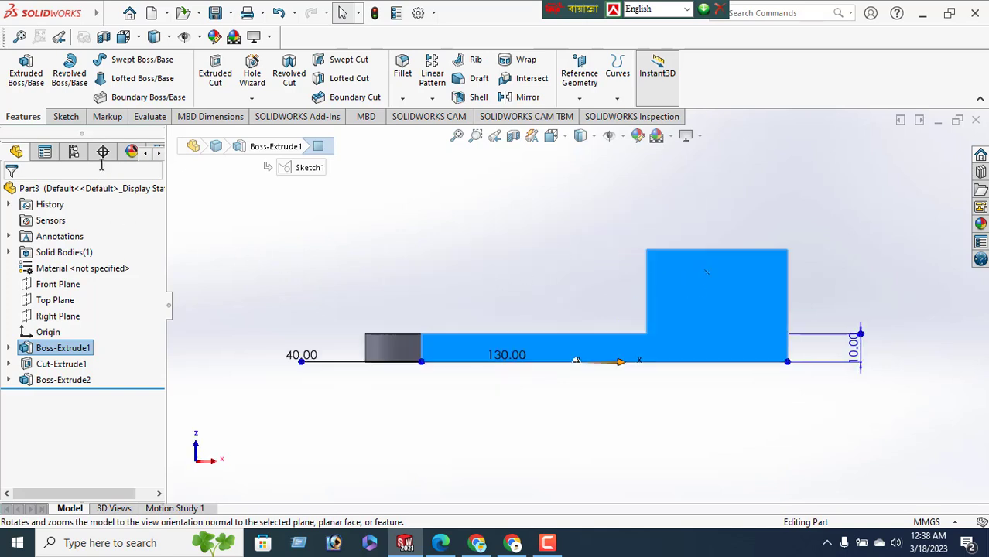
click(68, 117)
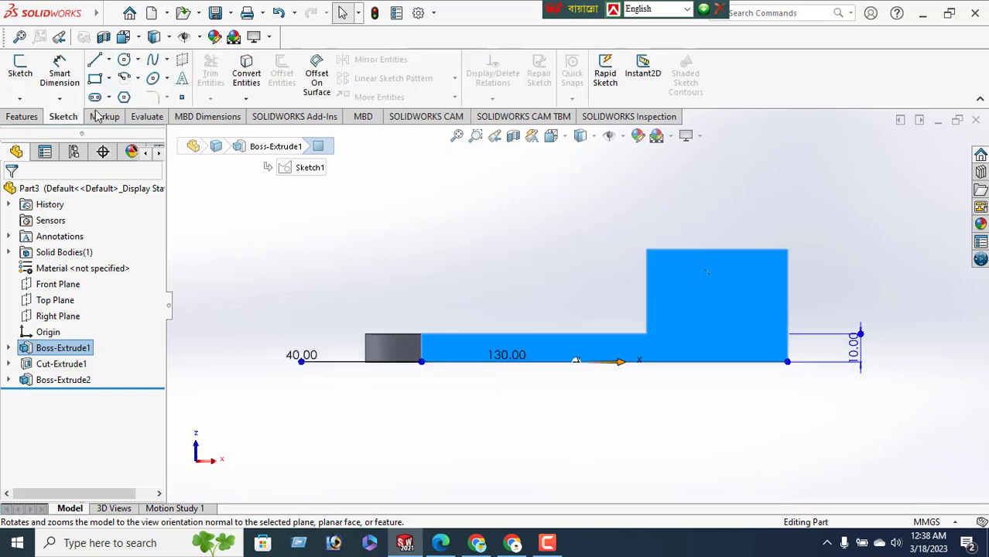
click(125, 62)
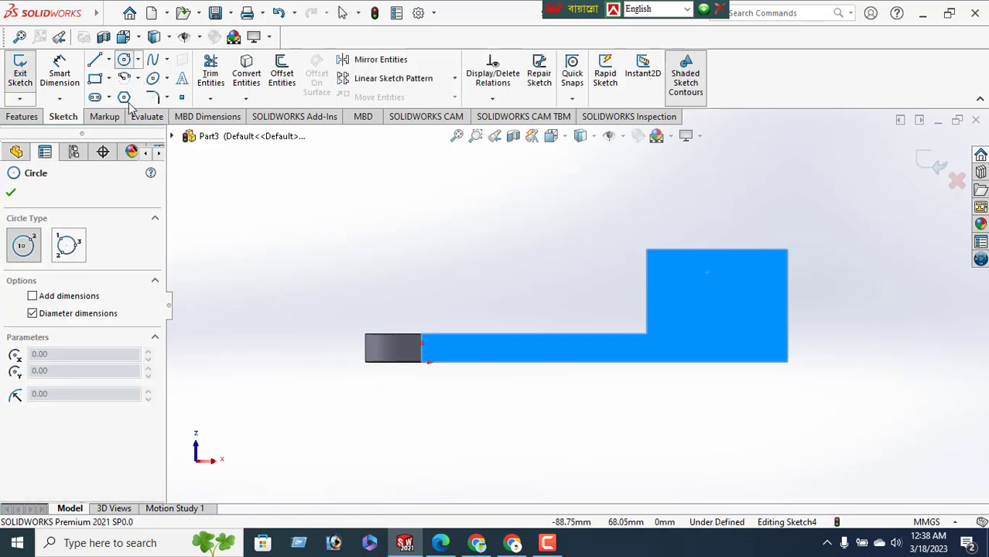
click(716, 249)
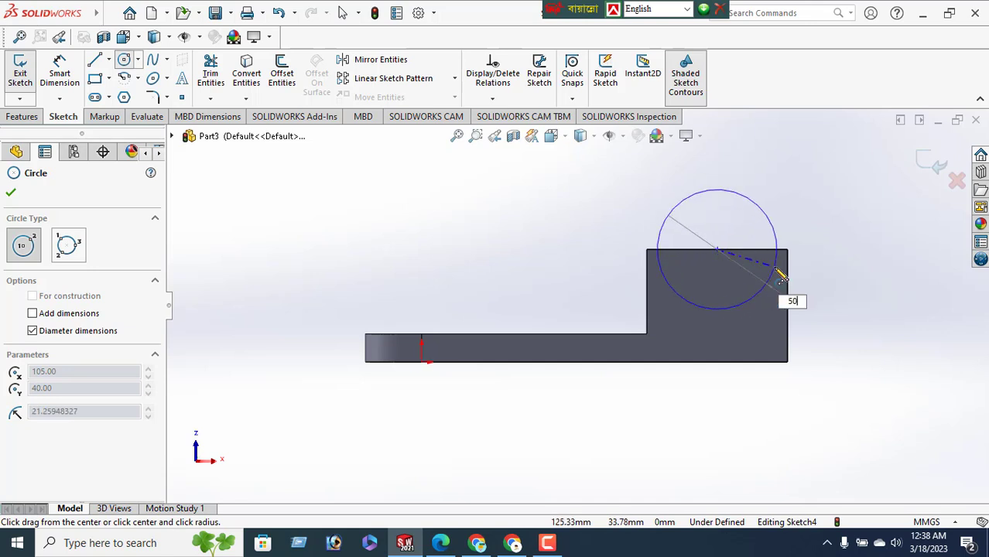
text(50)
key(Return)
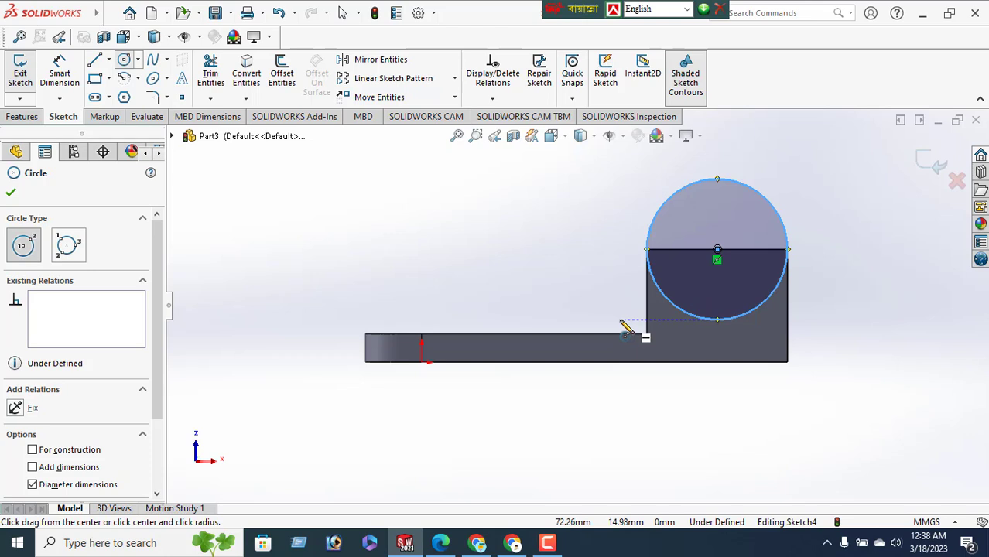
click(12, 193)
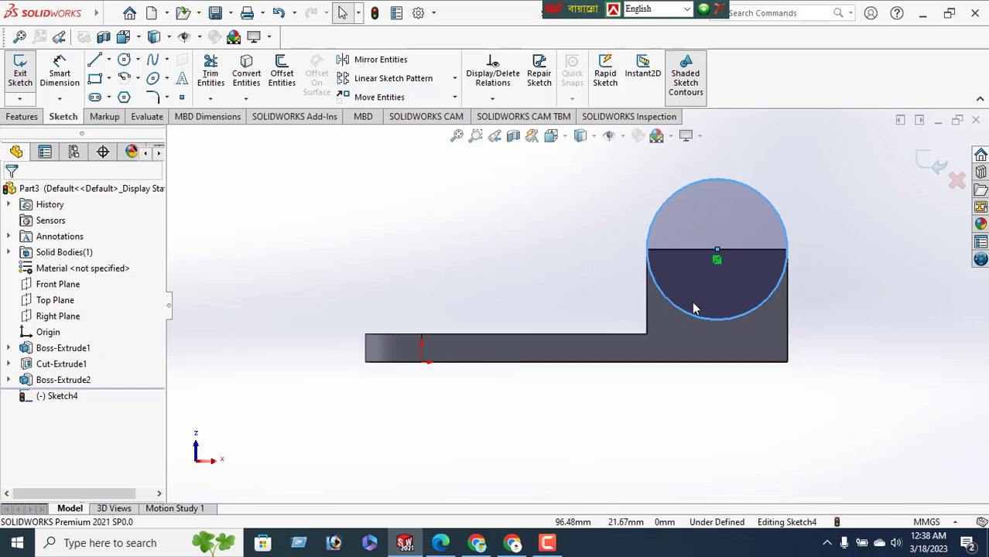
middle_drag(754, 313, 735, 334)
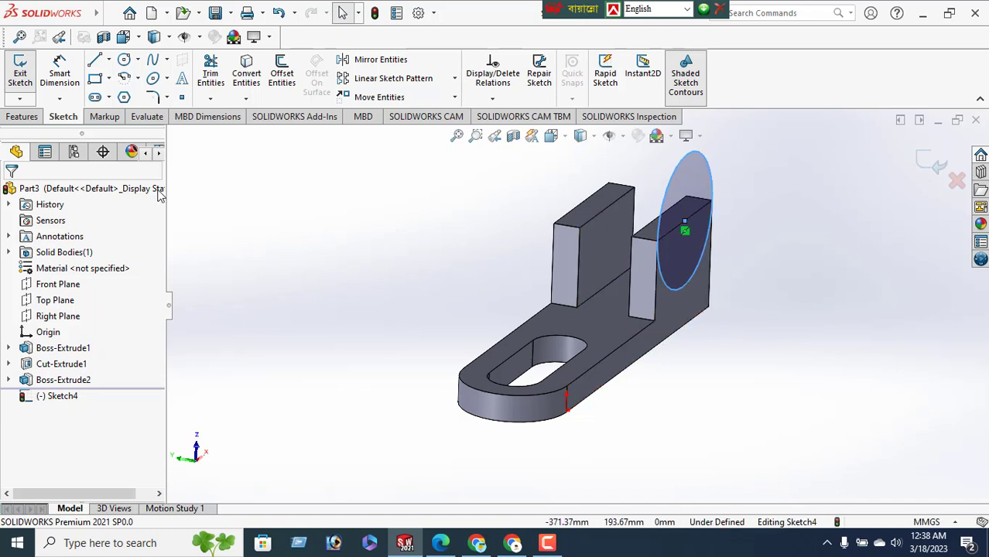
Extrude the 50 mm circle as a Blind boss 10 mm in the reversed direction, into the upright's thickness
click(21, 117)
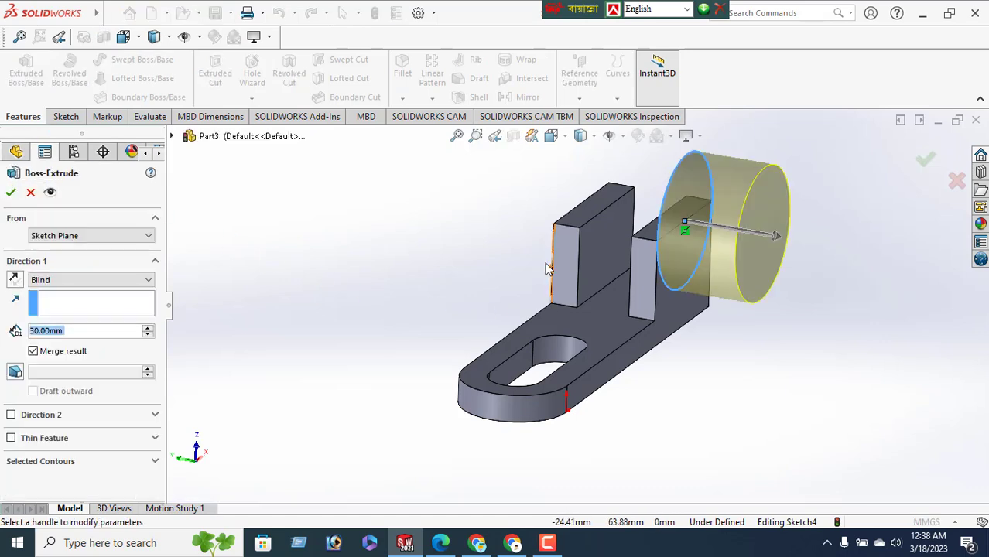
click(14, 280)
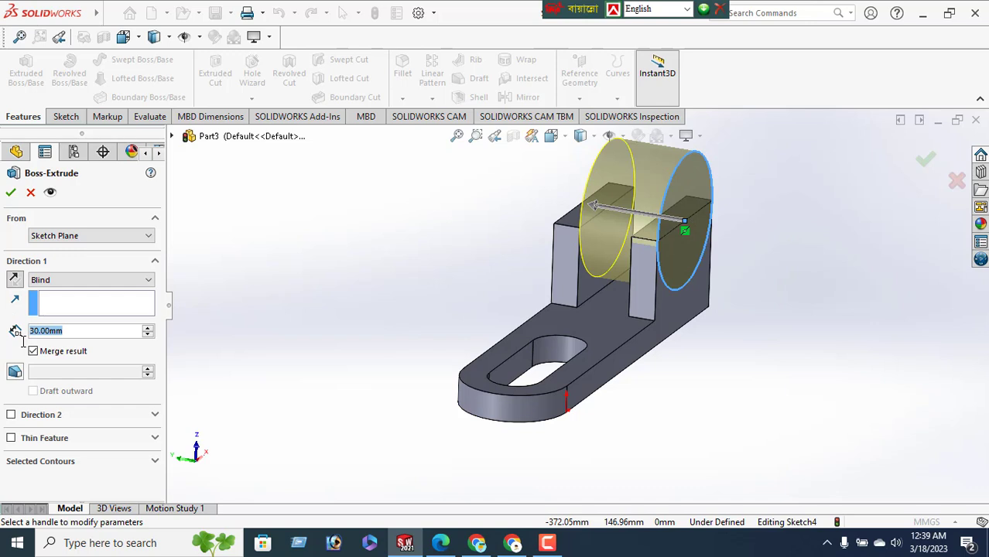
text(10)
key(Return)
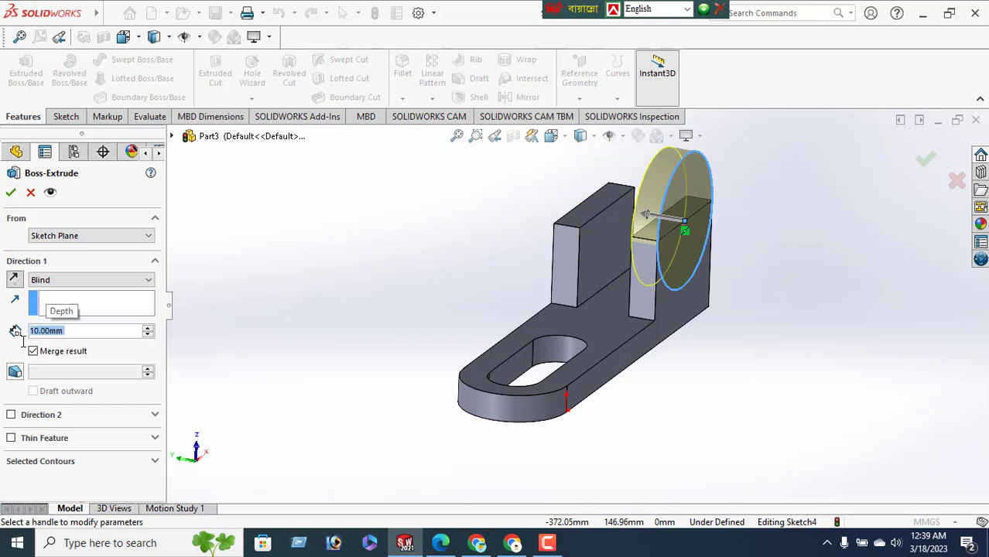
click(7, 195)
On the outer side face of the opposite upright, sketch a 50 mm diameter circle centred on the midpoint of its upper edge
middle_drag(579, 268, 533, 238)
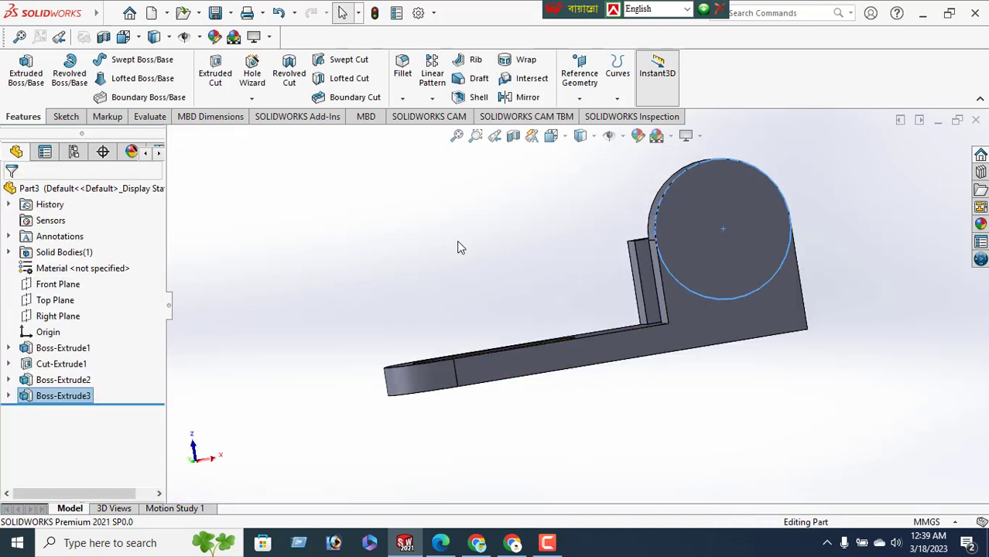
click(383, 196)
middle_drag(738, 274, 795, 315)
middle_drag(267, 216, 278, 294)
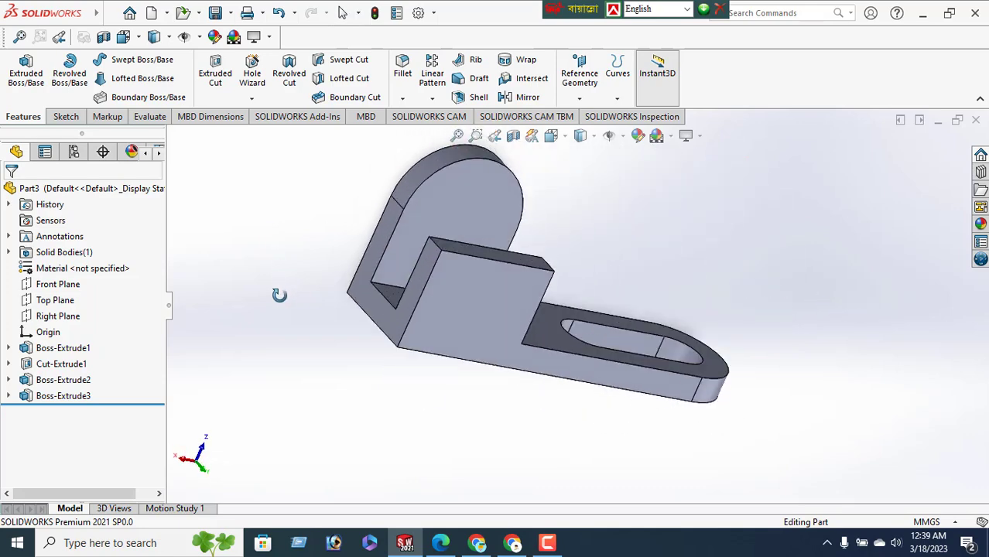
click(469, 300)
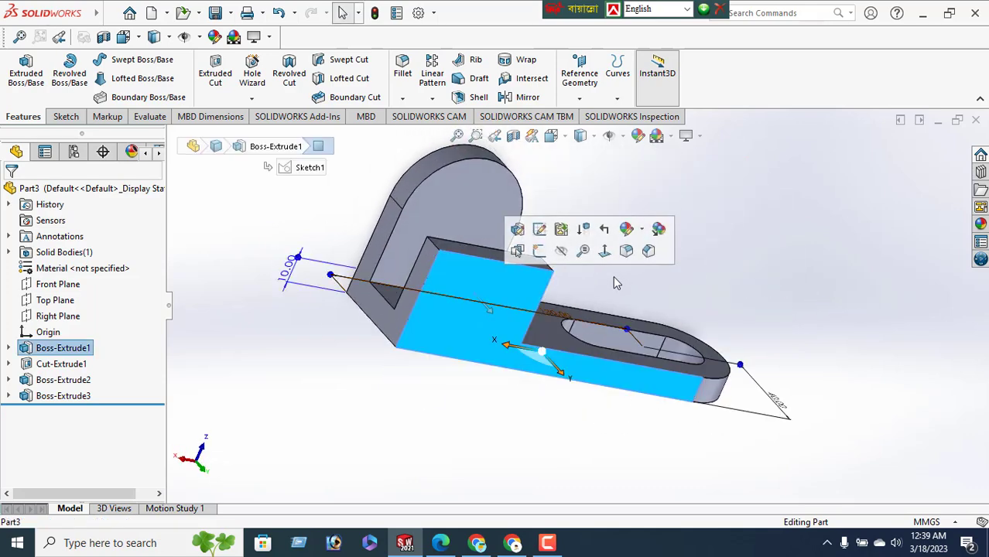
click(605, 251)
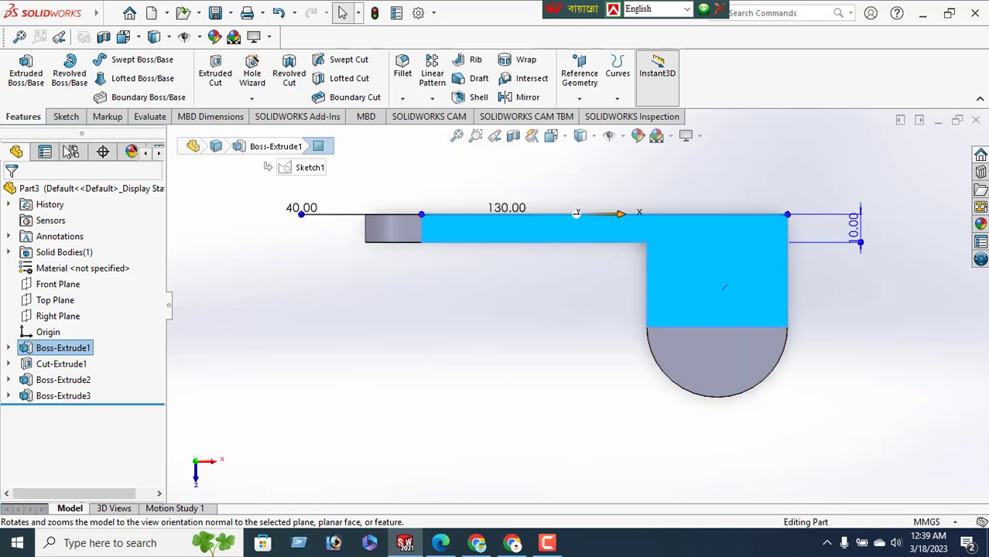
click(65, 116)
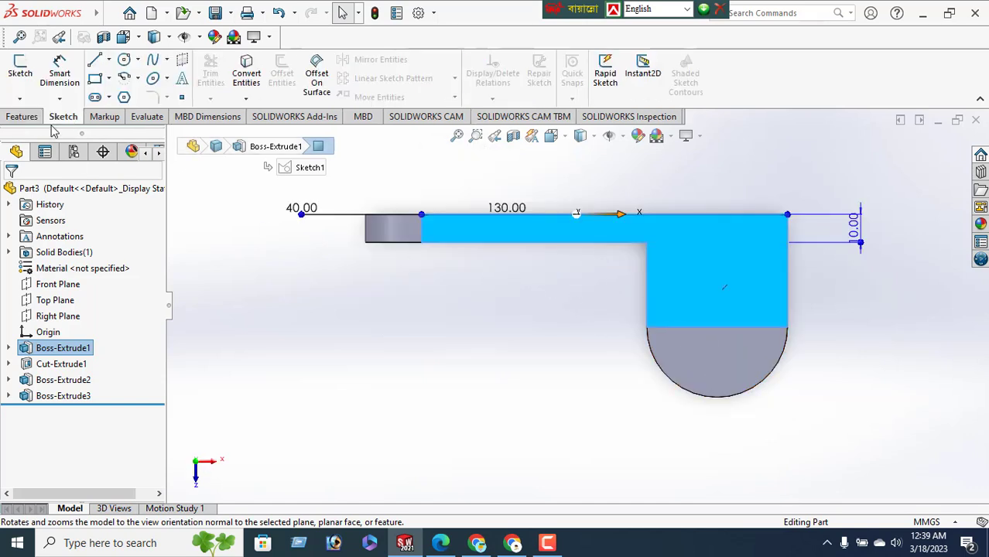
click(124, 62)
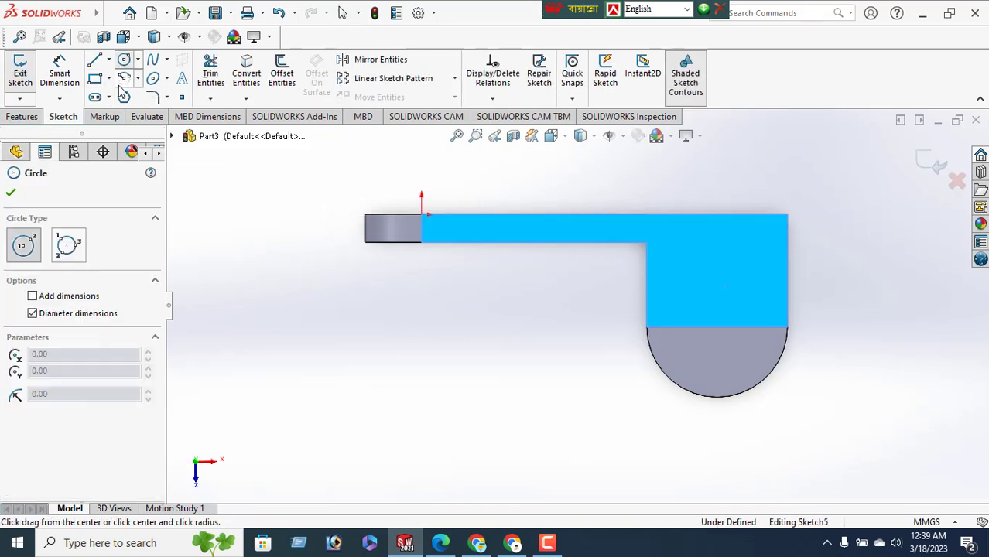
click(718, 327)
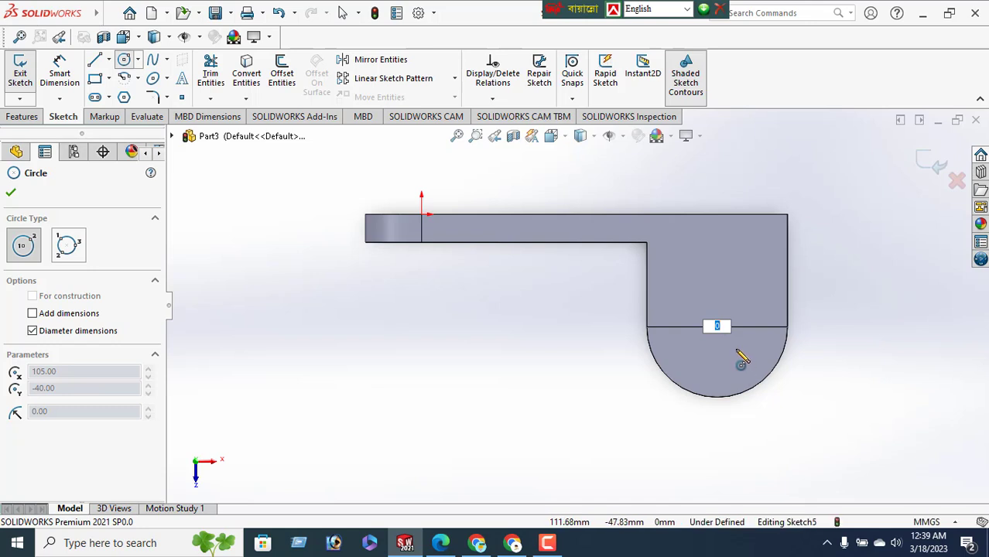
key(Escape)
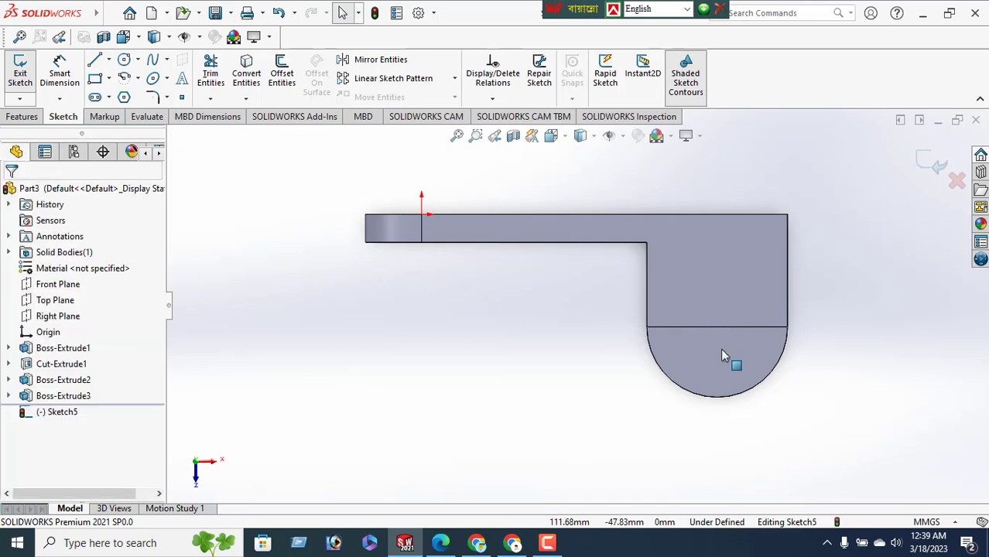
click(123, 62)
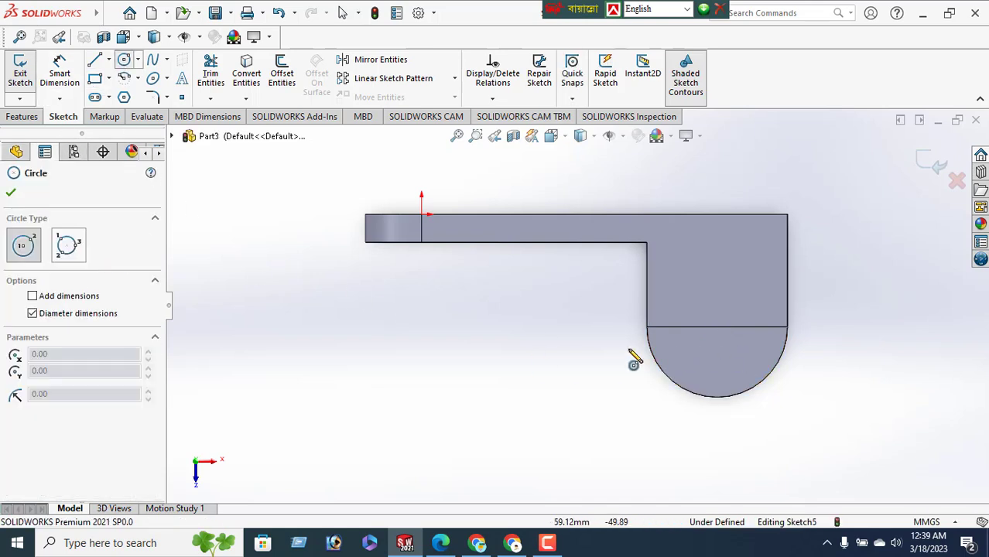
click(719, 327)
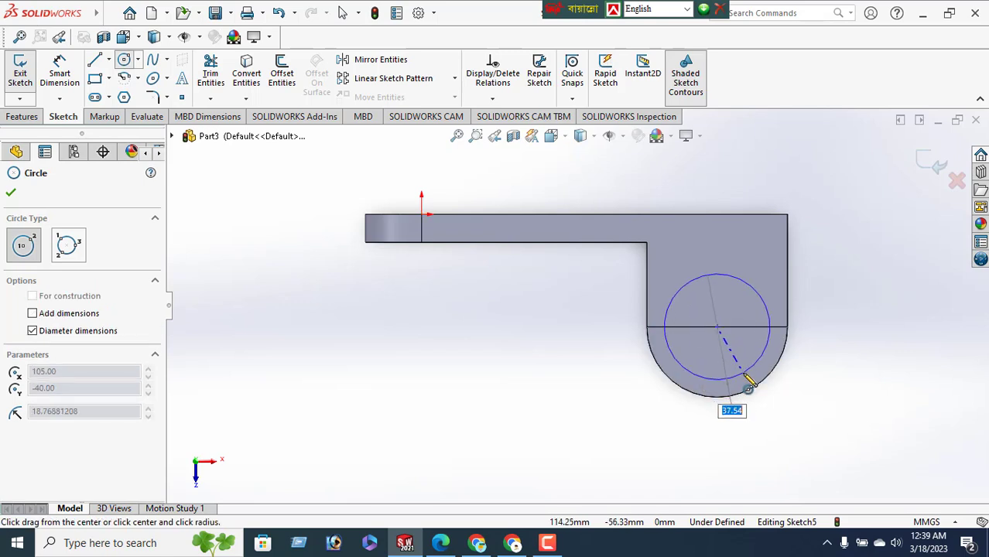
text(50)
key(Return)
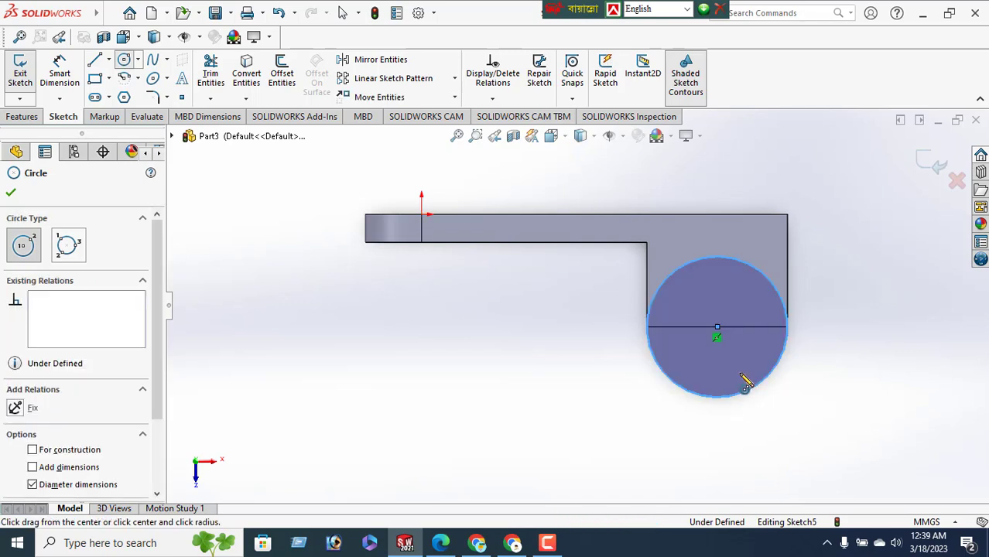
Extrude the second 50 mm circle as a 10 mm Blind boss, reversed so it stays within the upright's thickness
mouse_move(436, 351)
middle_down()
mouse_move(479, 158)
mouse_move(474, 137)
middle_up()
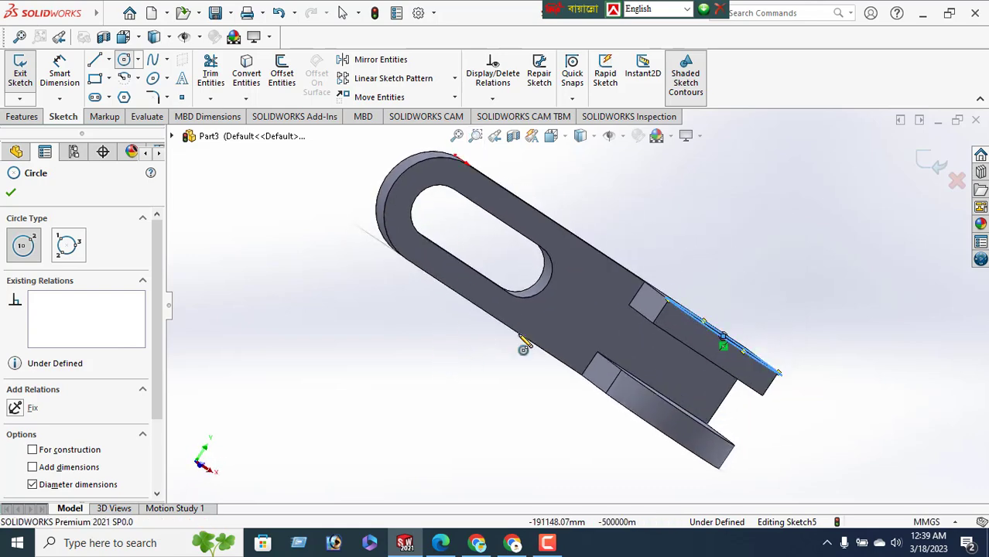
click(10, 195)
click(24, 118)
click(28, 82)
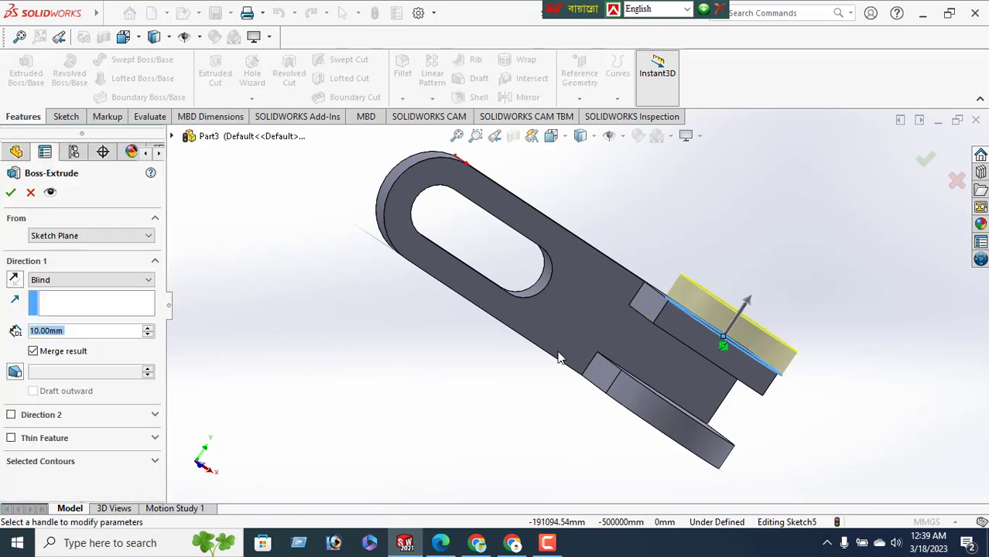
click(15, 280)
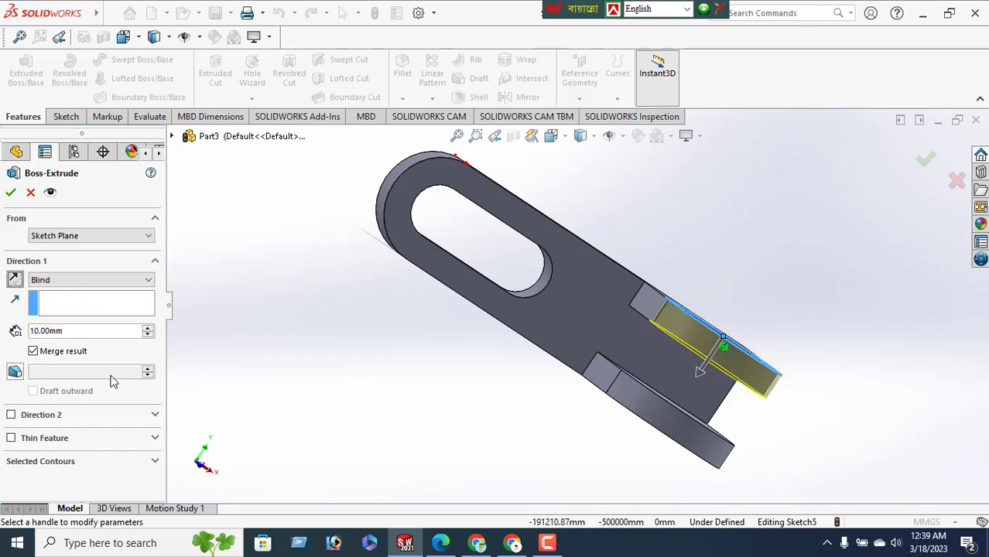
click(10, 192)
Check the isometric view and the upright's hole dimensions on the Exercise-05 page of the exercise PDF, and return to SOLIDWORKS
middle_drag(547, 370, 470, 126)
middle_drag(288, 333, 375, 389)
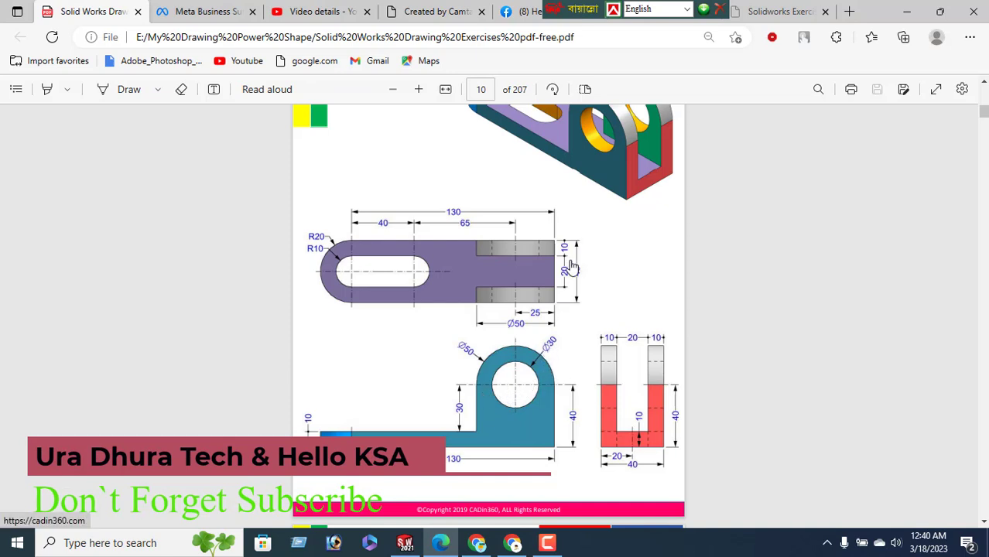
scroll(569, 271, up, 2)
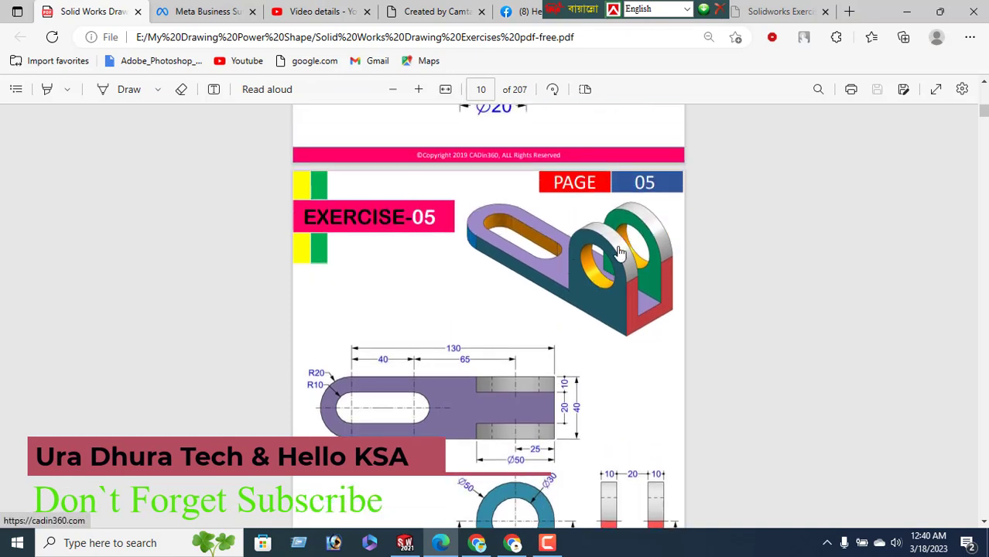
scroll(513, 503, down, 2)
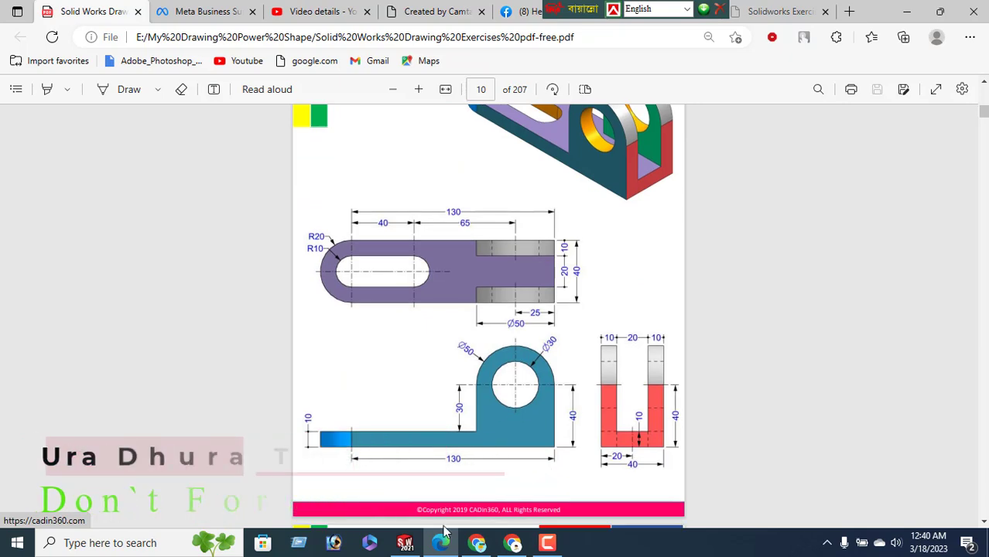
click(405, 544)
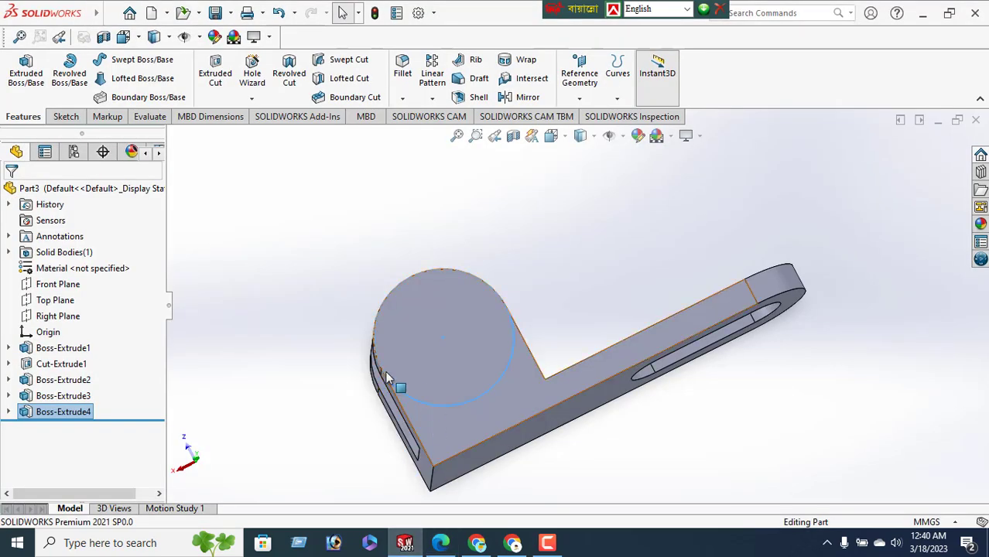
click(434, 335)
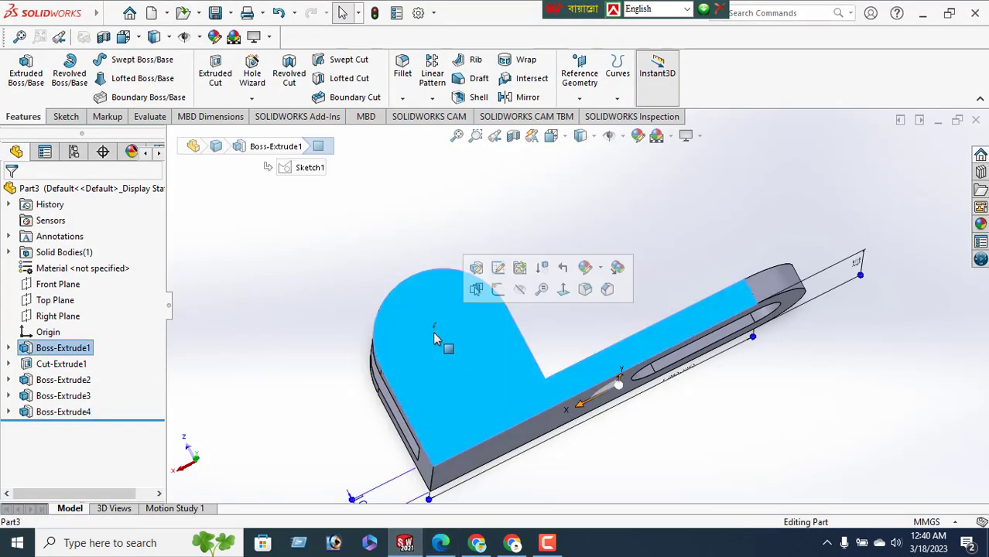
click(564, 291)
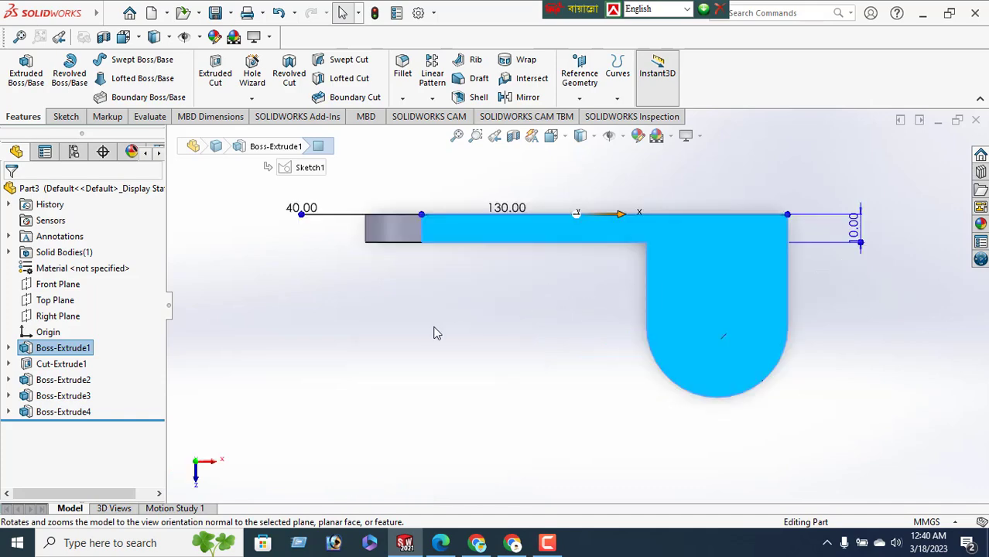
click(427, 332)
On the outer side face of the front upright, sketch a circle about 32.6 mm in diameter, concentric with the rounded top
middle_drag(431, 192, 717, 96)
middle_drag(588, 282, 347, 421)
middle_drag(801, 351, 801, 279)
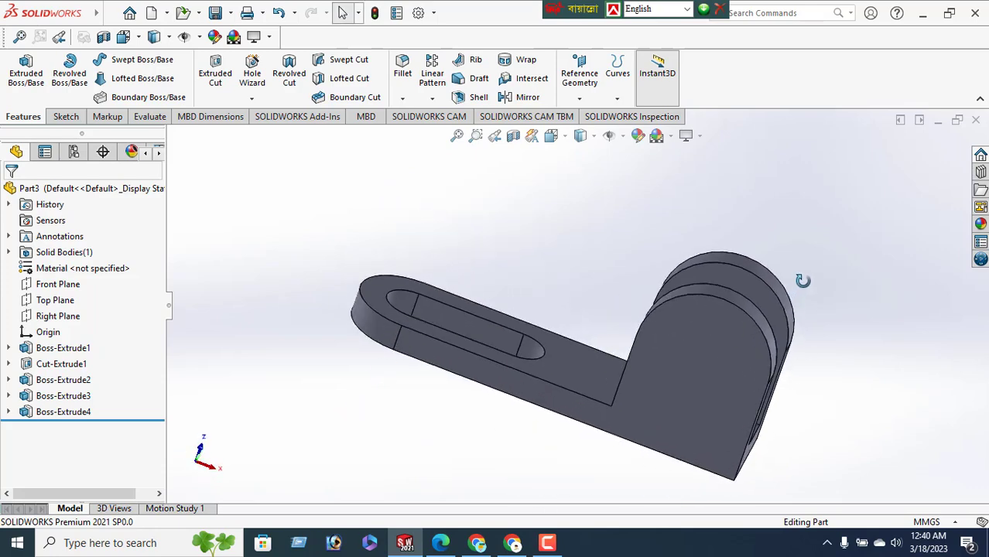
click(720, 350)
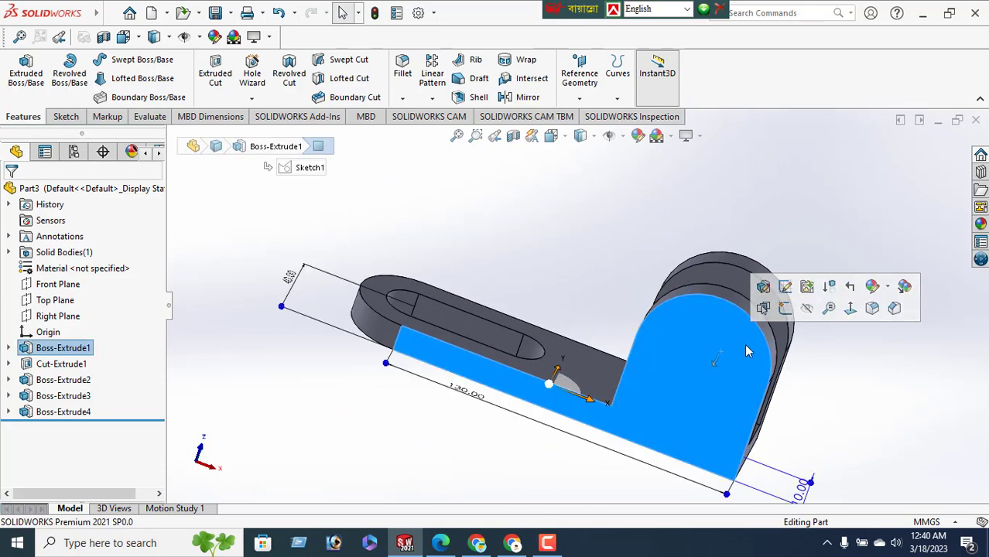
click(850, 309)
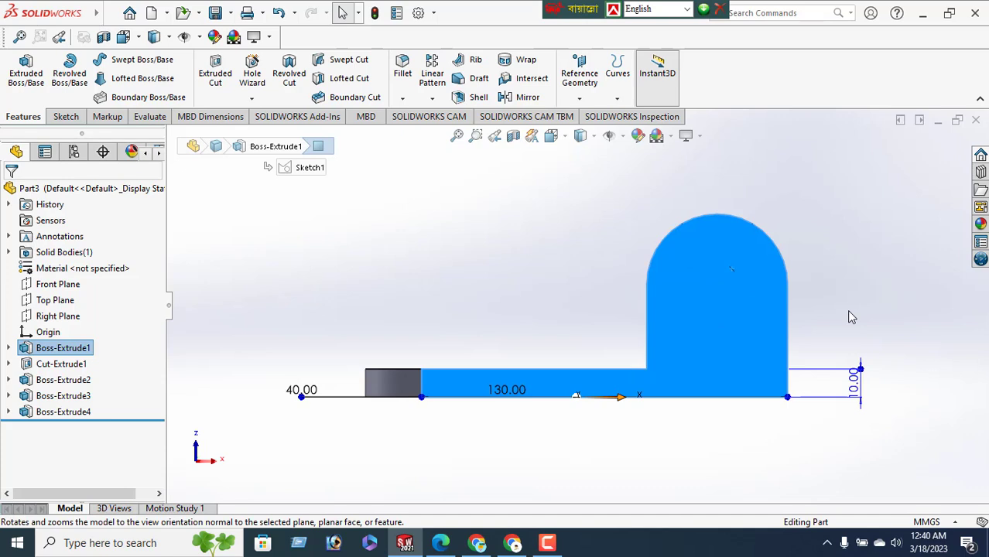
click(66, 117)
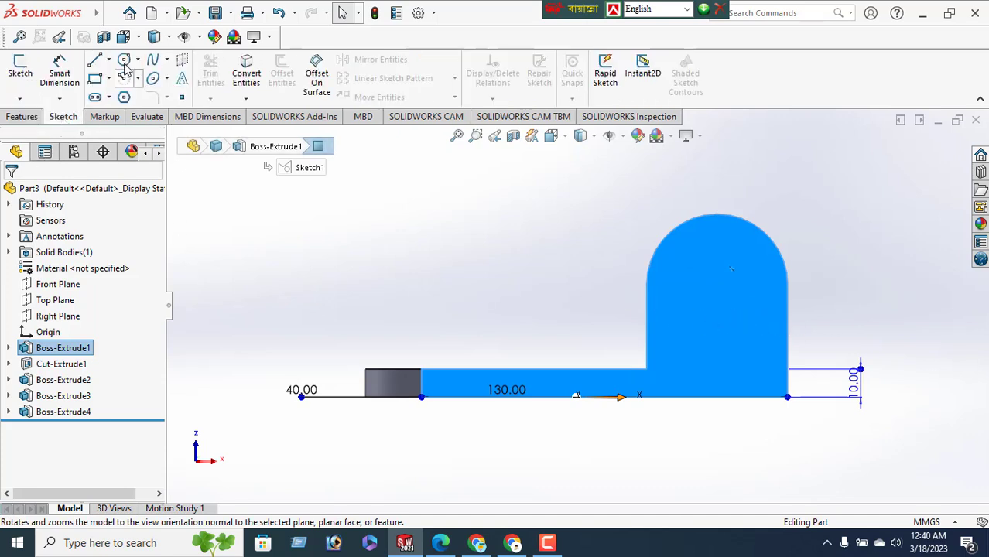
click(124, 60)
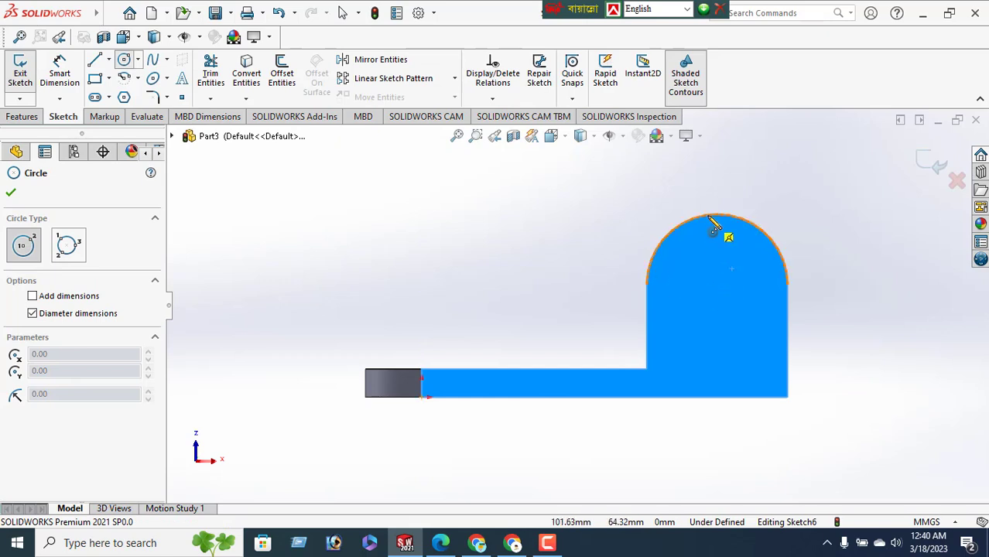
click(717, 285)
click(757, 326)
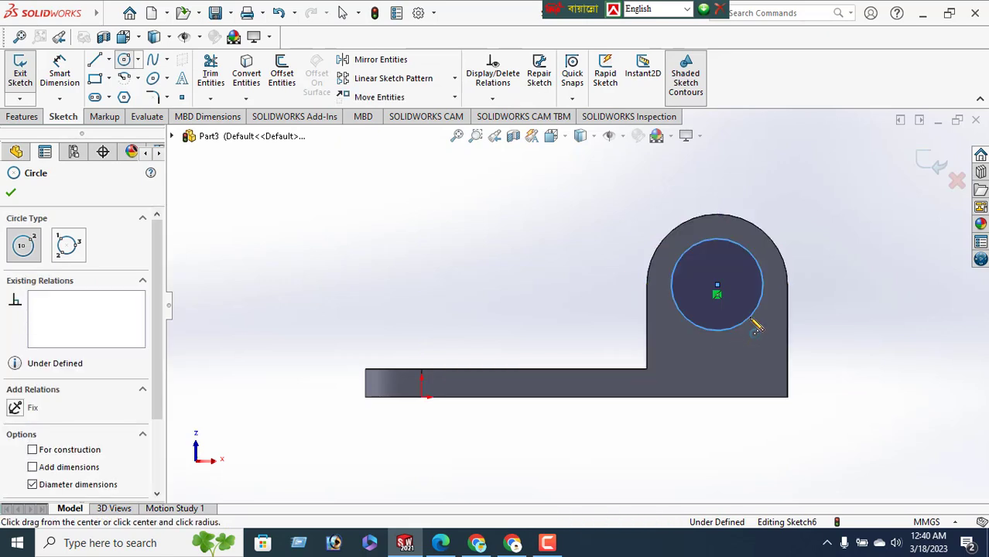
click(9, 195)
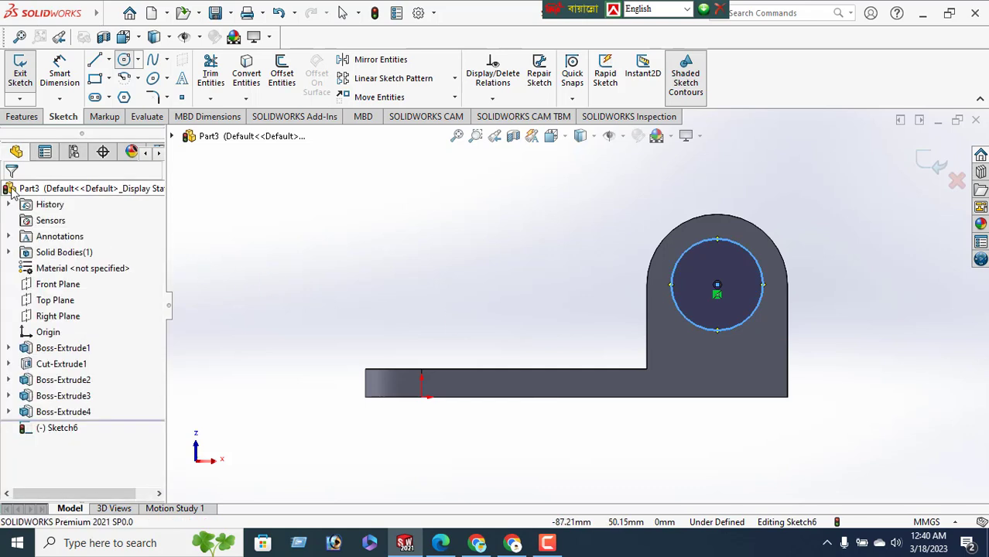
Dimension the diameter of the circle on the upright as 30 mm
click(673, 289)
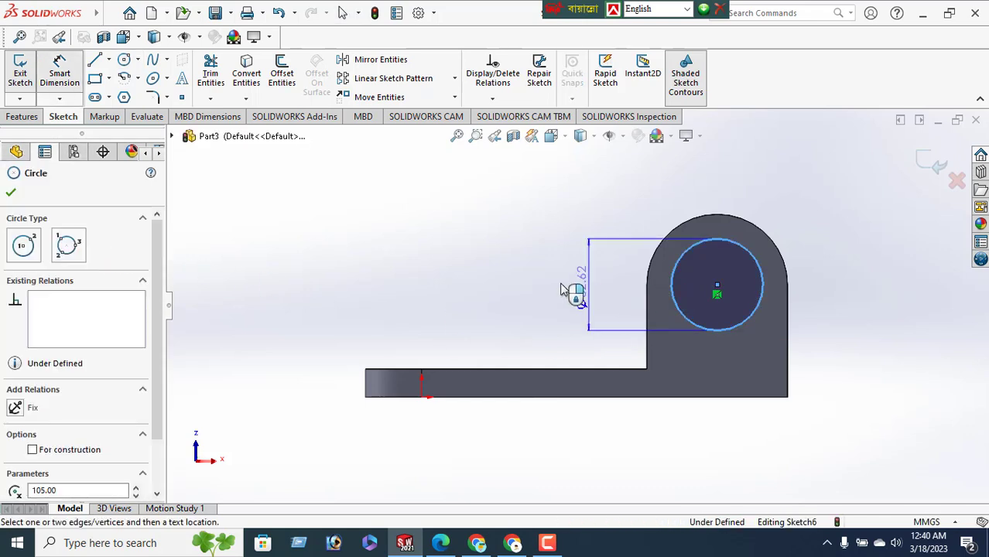
click(560, 291)
text(30)
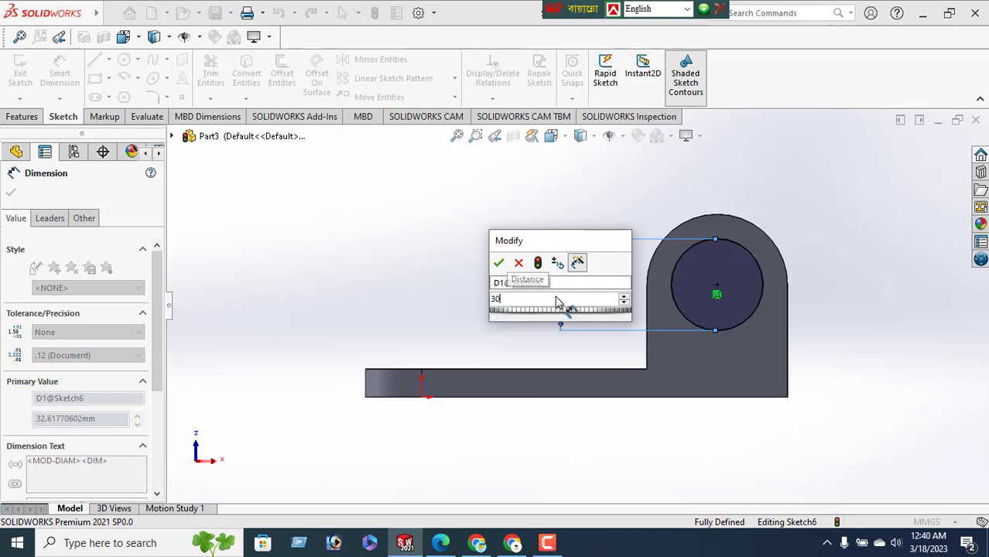
key(Return)
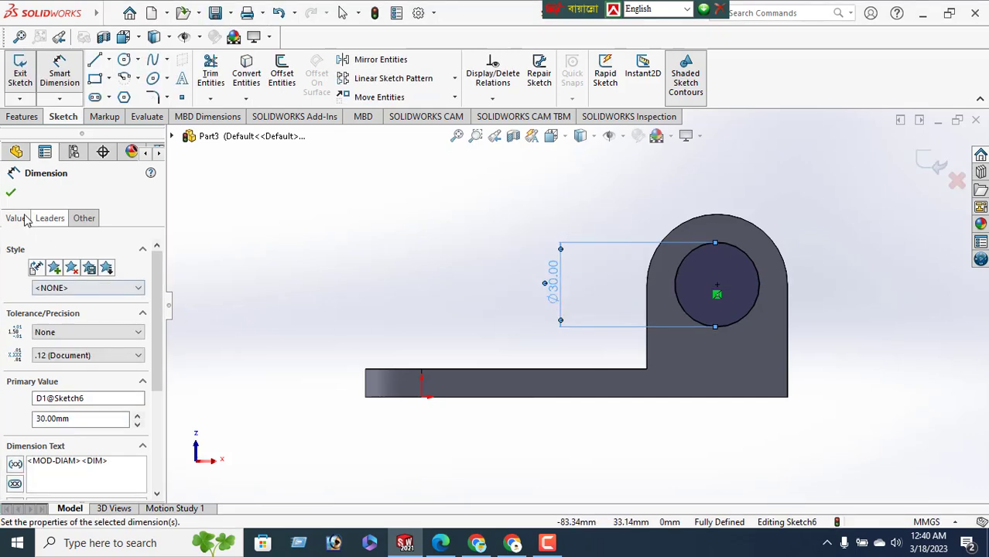
click(10, 196)
Extrude-cut the 30 mm circle as a Blind cut 54 mm deep through both uprights
middle_drag(716, 219, 670, 302)
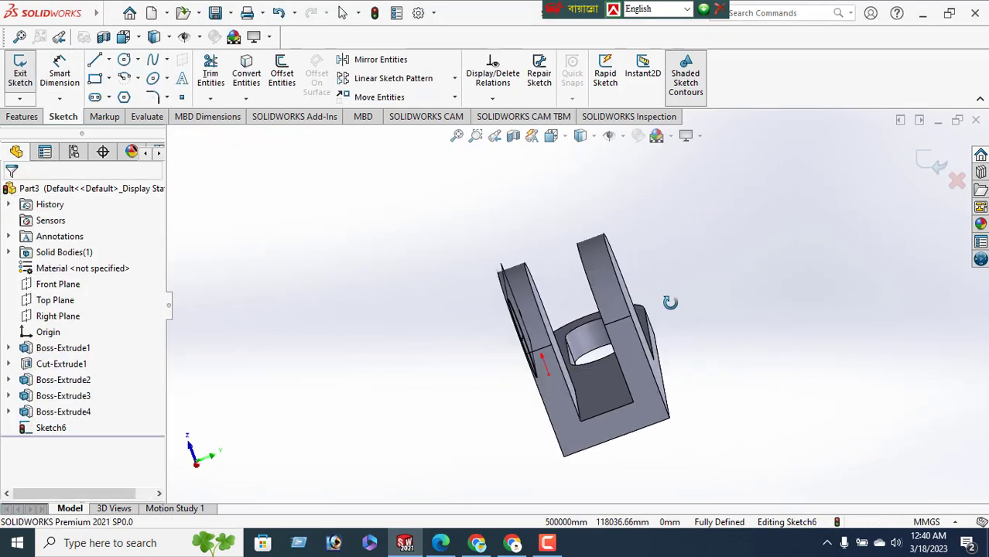
click(22, 118)
click(216, 77)
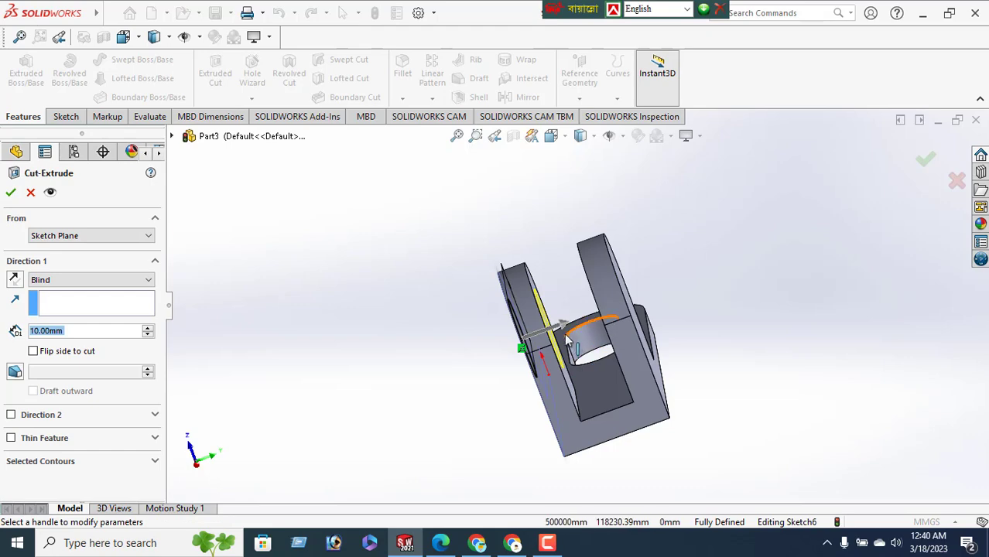
drag(567, 337, 671, 299)
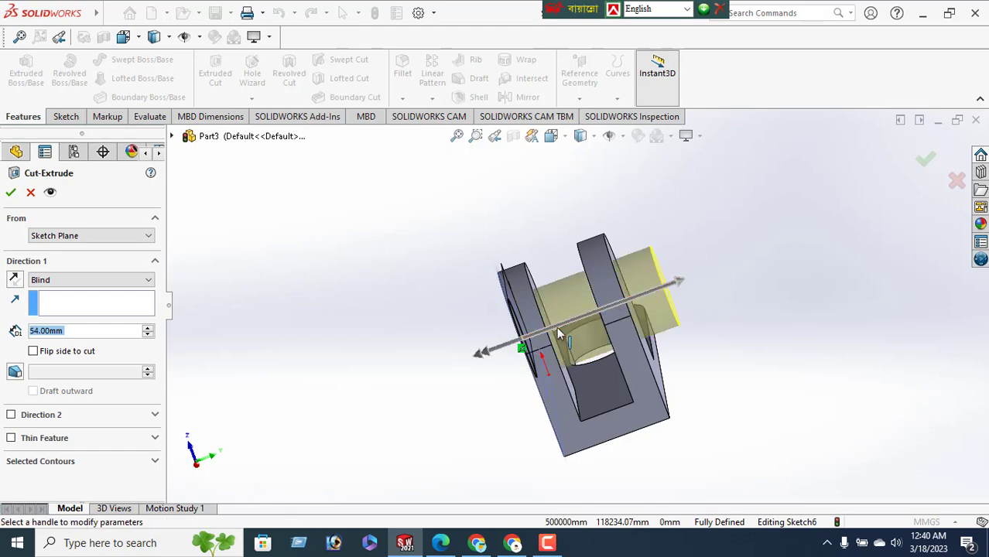
middle_drag(678, 323, 348, 369)
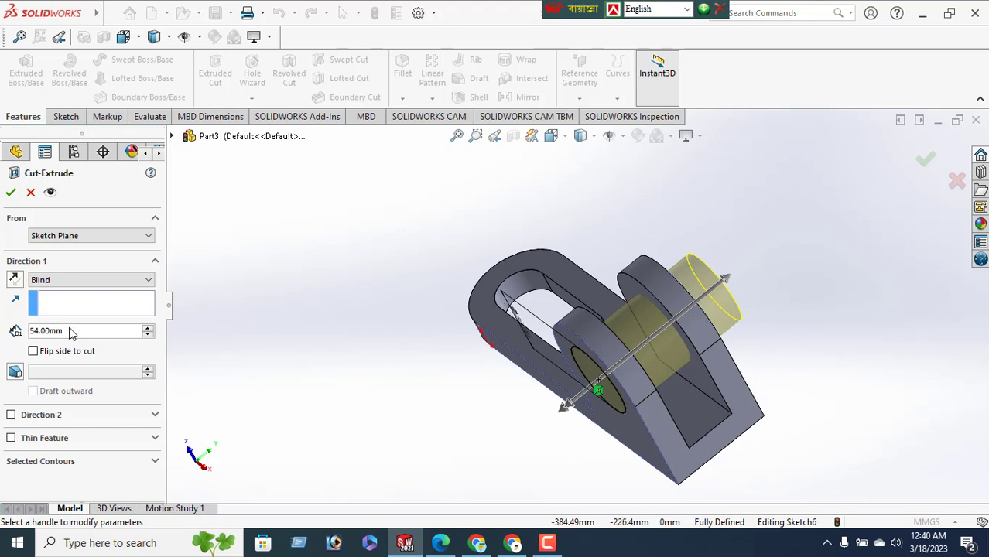
click(12, 195)
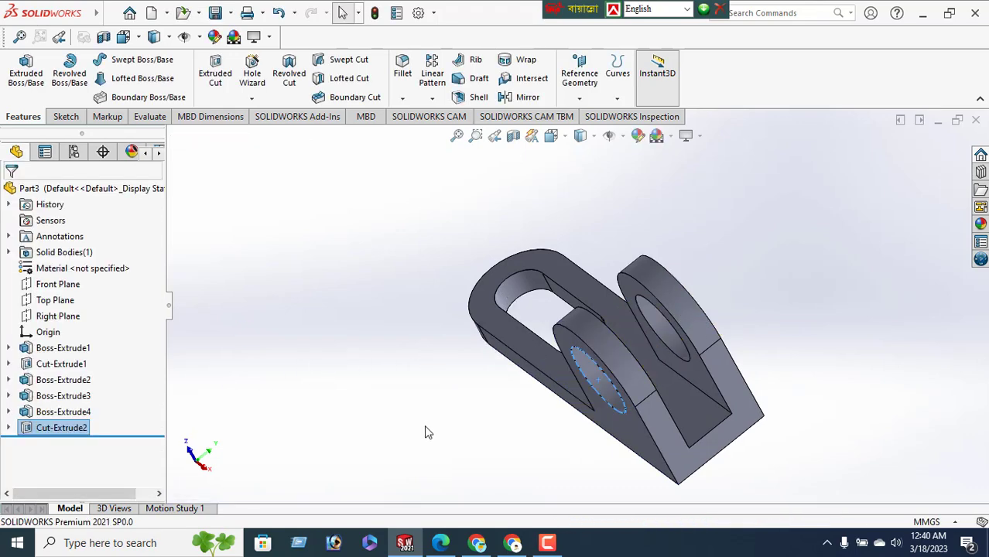
Colour the whole bracket crimson with RGB values 255, 0, 66 for all display states
middle_drag(751, 300, 472, 309)
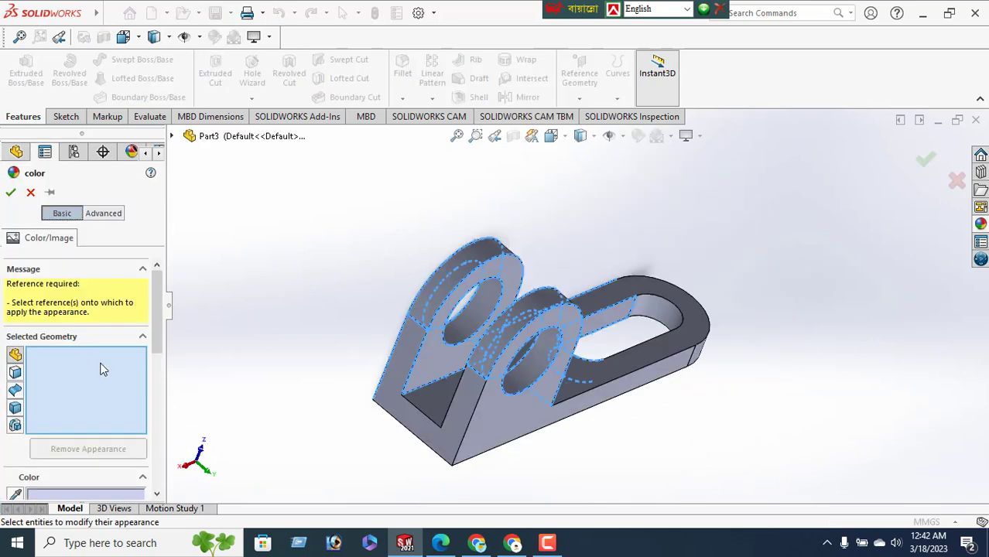
scroll(165, 397, down, 5)
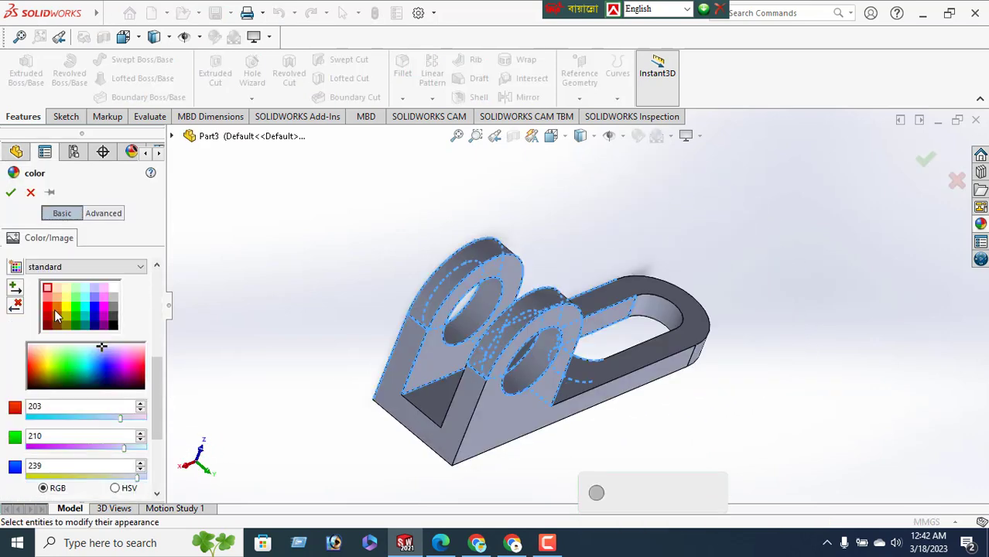
click(57, 312)
drag(379, 292, 629, 397)
middle_drag(580, 344, 560, 311)
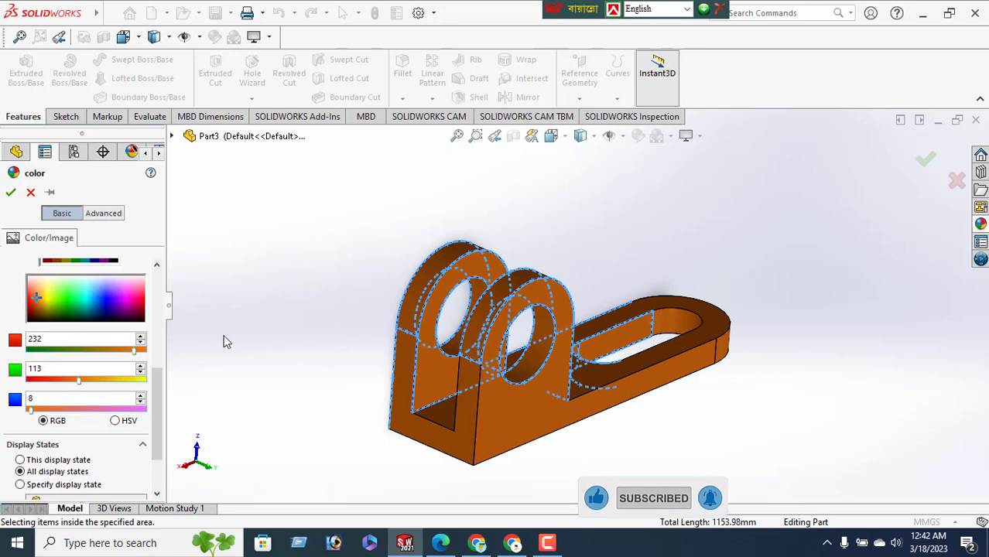
click(128, 307)
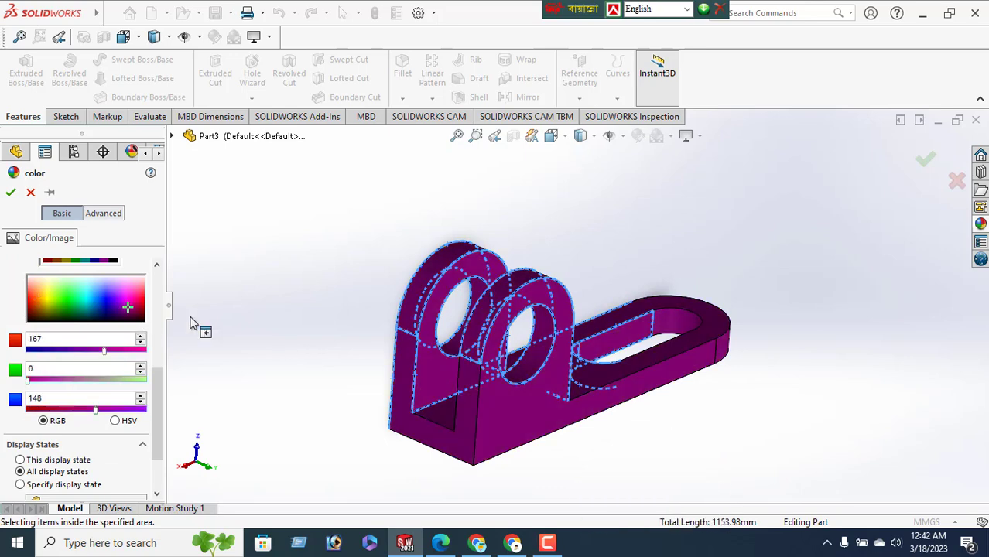
click(140, 300)
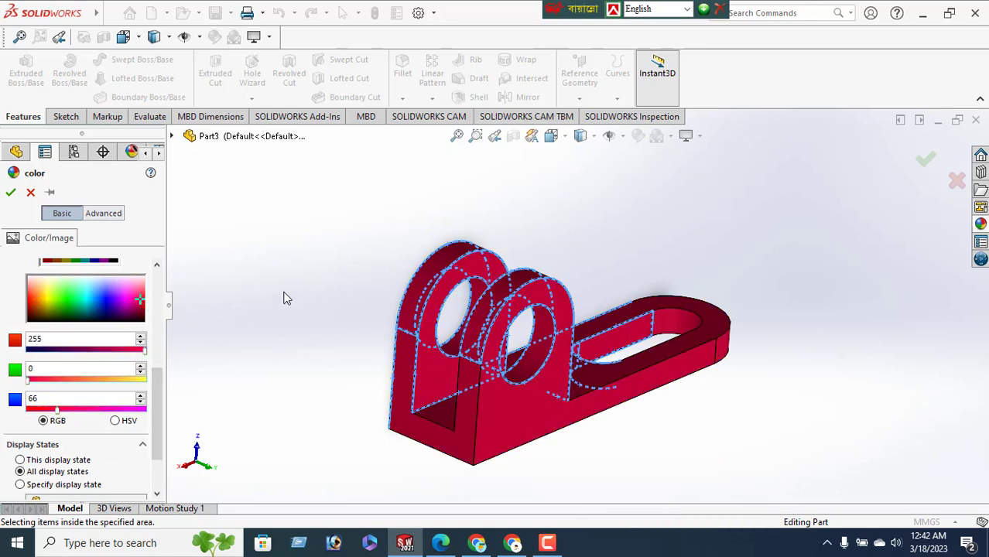
click(10, 193)
middle_drag(641, 331, 544, 478)
Switch to the exercise PDF in Edge and review the Exercise-05 isometric and dimensioned views down to the start of Exercise-06
click(443, 543)
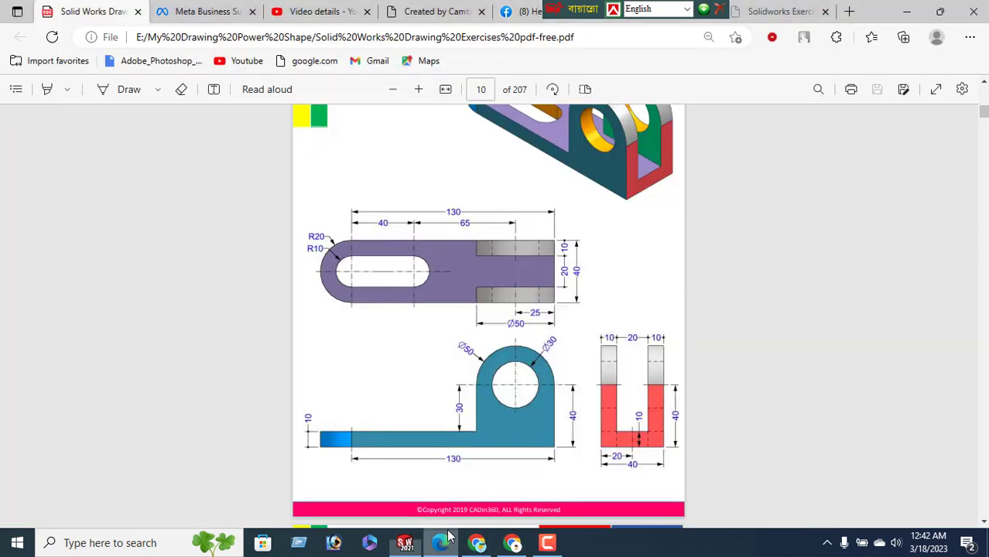
scroll(538, 324, up, 3)
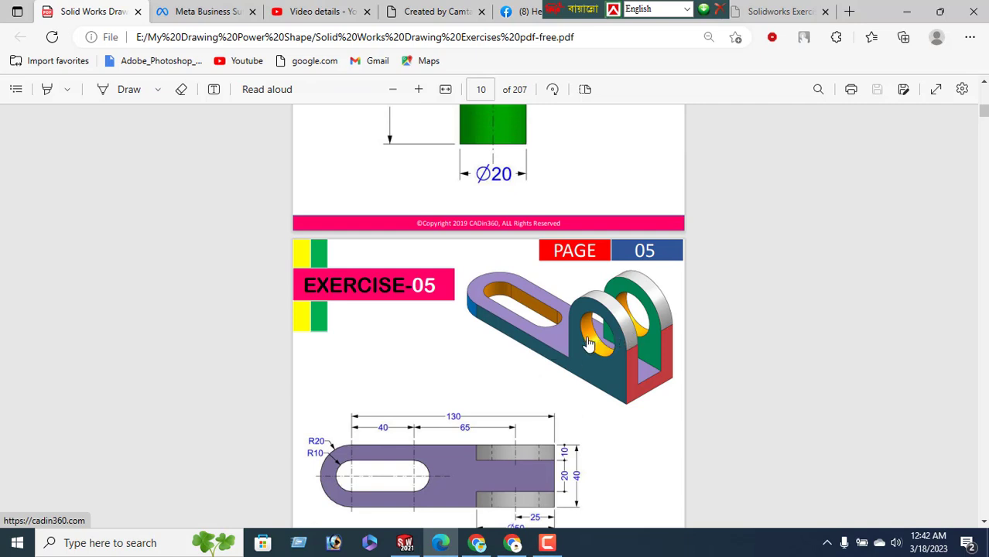
scroll(559, 346, down, 2)
scroll(563, 346, up, 2)
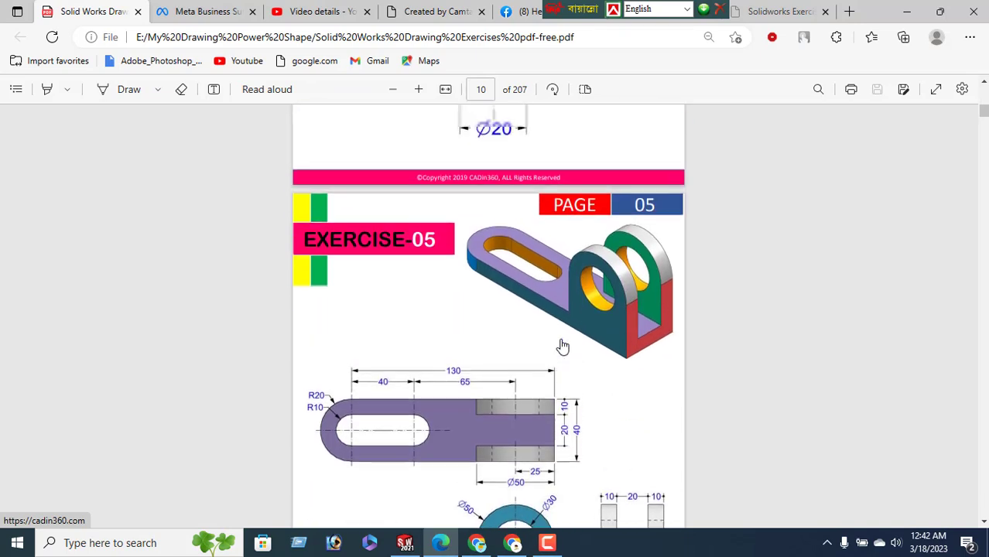
scroll(562, 346, down, 6)
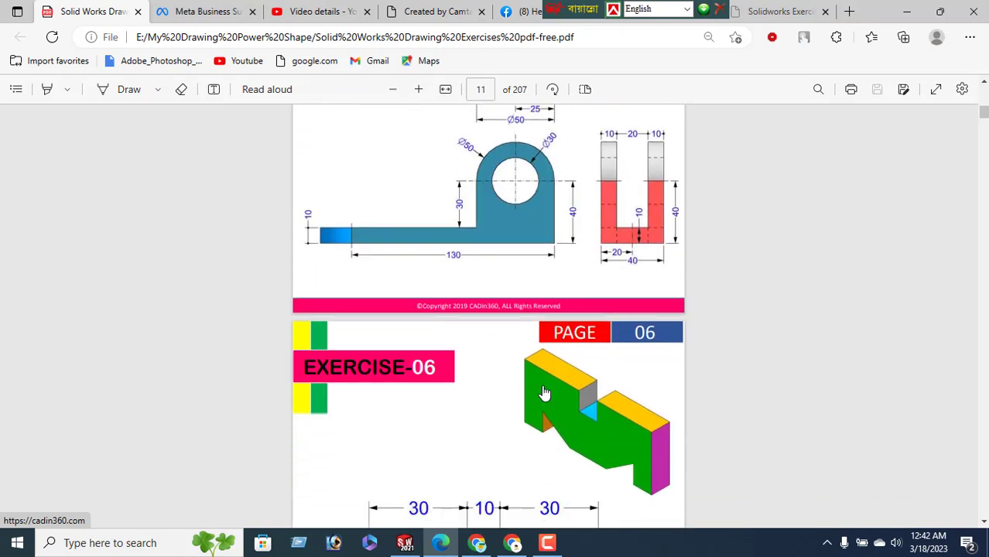